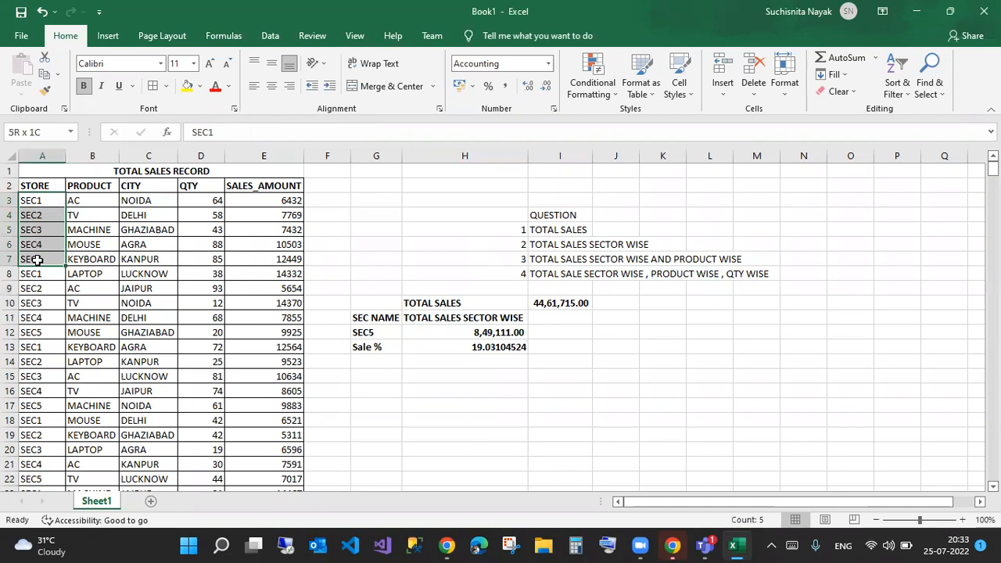
- Highlight the store names and product entries to review the sales data
left_click_drag(40, 275, 41, 333)
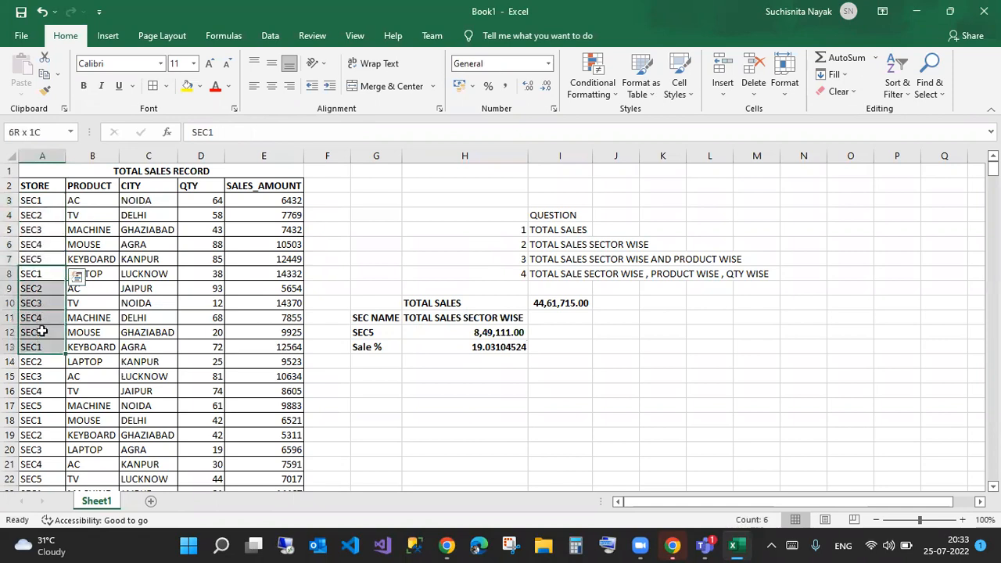
left_click_drag(88, 201, 86, 470)
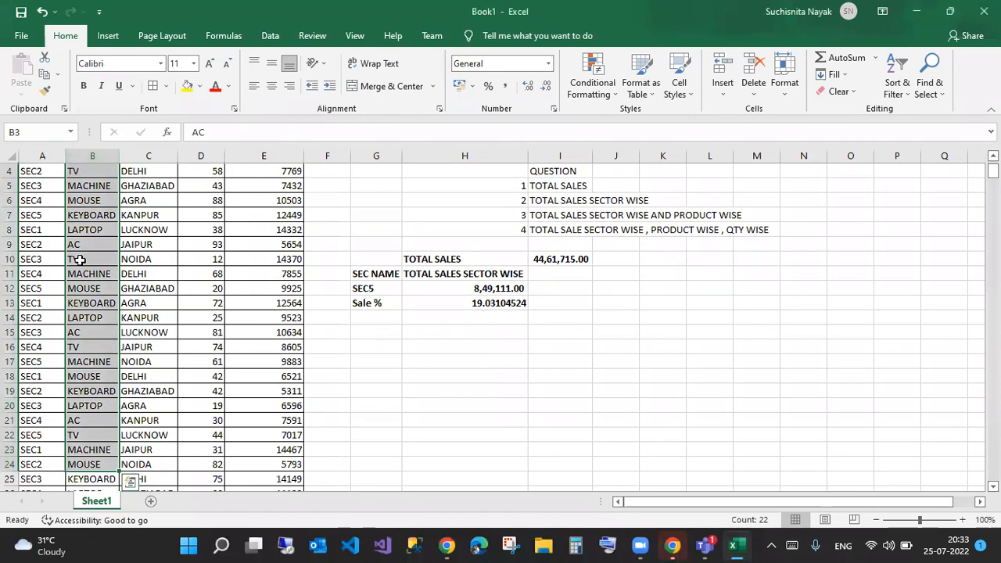
scroll(79, 235, "up", 1)
left_click_drag(79, 200, 81, 273)
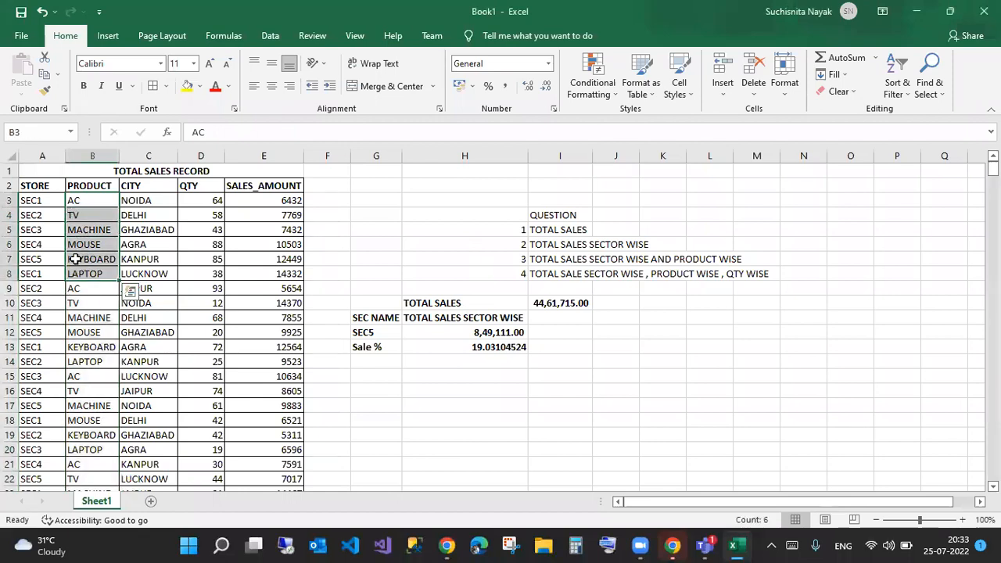
mouse_move(13, 191)
left_mouse_down()
mouse_move(52, 261)
mouse_move(55, 337)
left_mouse_up()
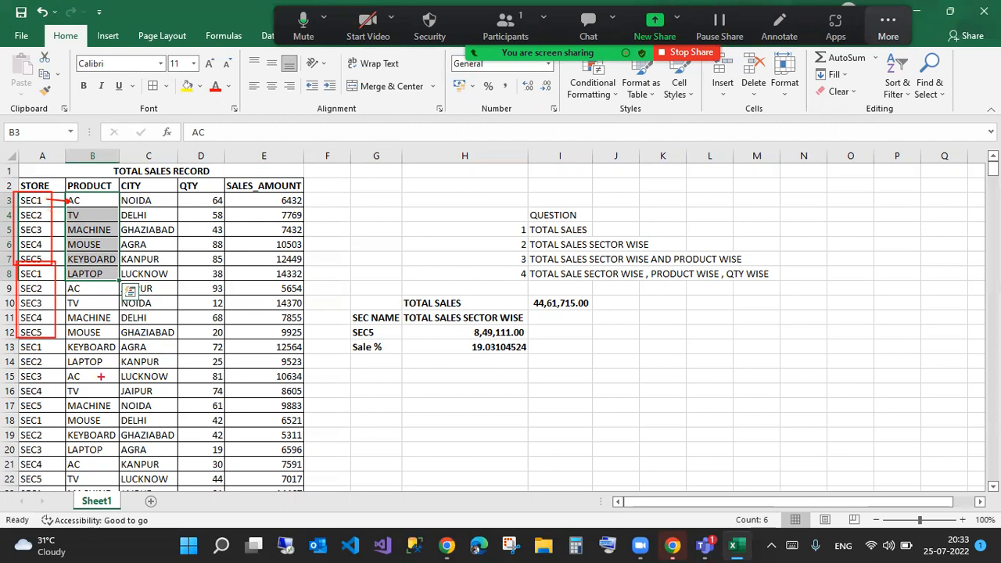
left_click_drag(120, 191, 173, 295)
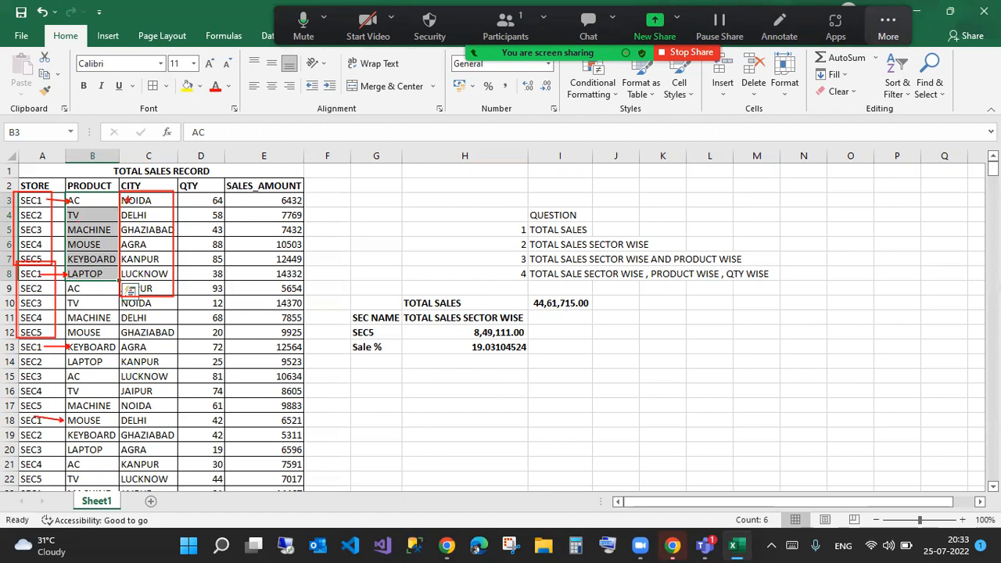
left_click_drag(125, 292, 82, 292)
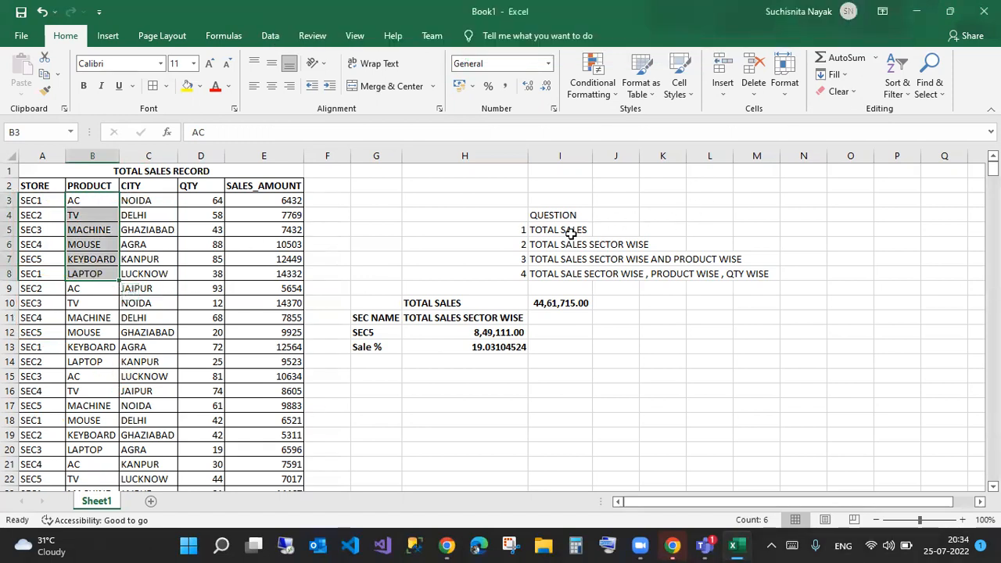
- Replace the TOTAL SALES formula in I10 with =SUM(E:E), giving 44,61,715.00
left_click(572, 233)
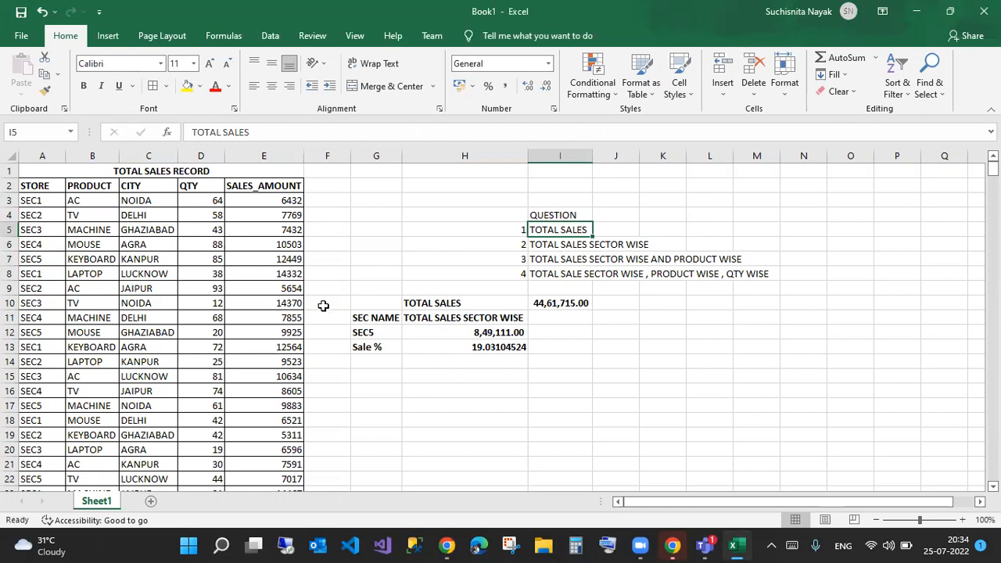
left_click(573, 306)
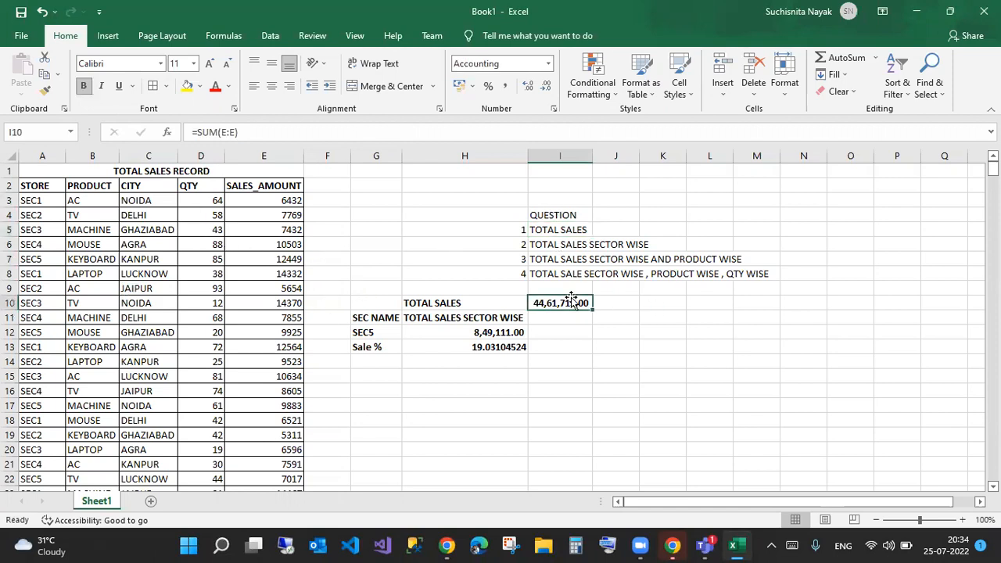
key("Delete")
type("=sum")
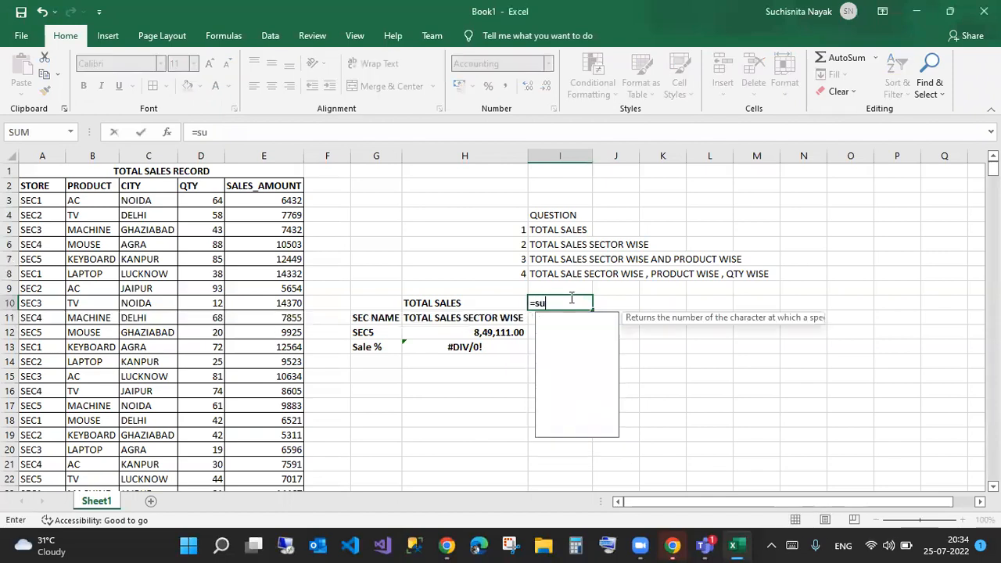
key("Tab")
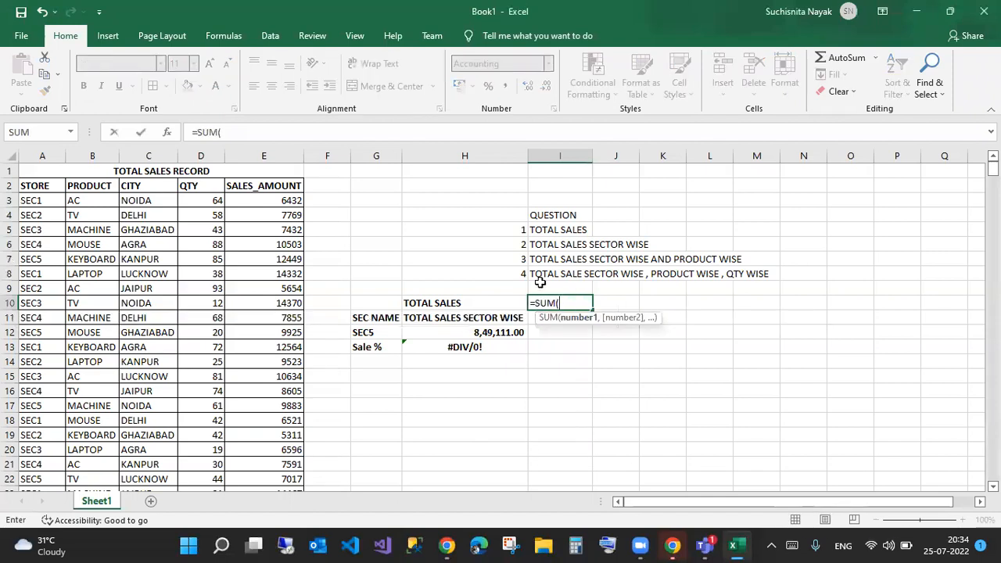
left_click(266, 153)
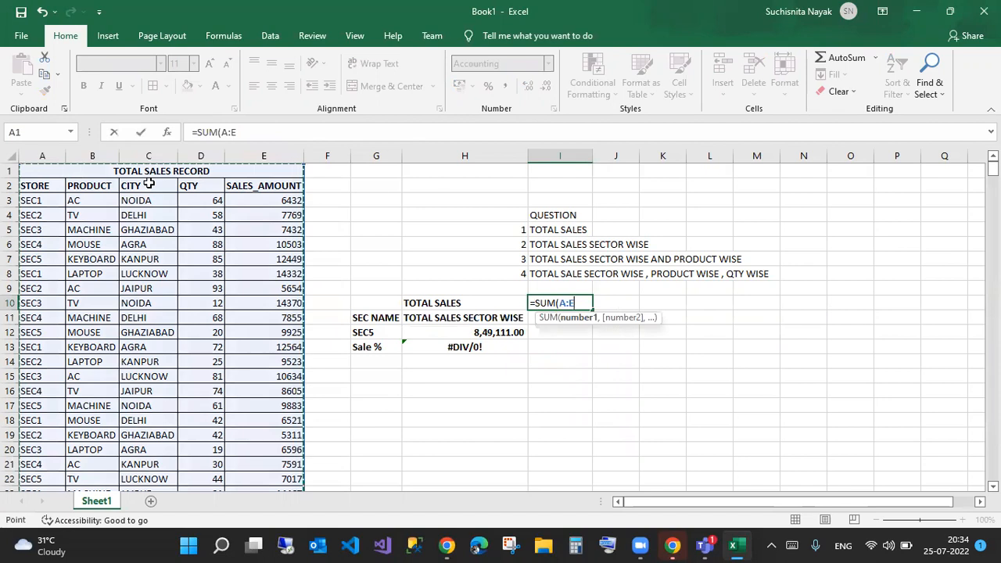
mouse_move(18, 161)
left_mouse_down()
mouse_move(301, 177)
mouse_move(291, 175)
left_mouse_up()
left_click(227, 131)
key("BackSpace")
type("E")
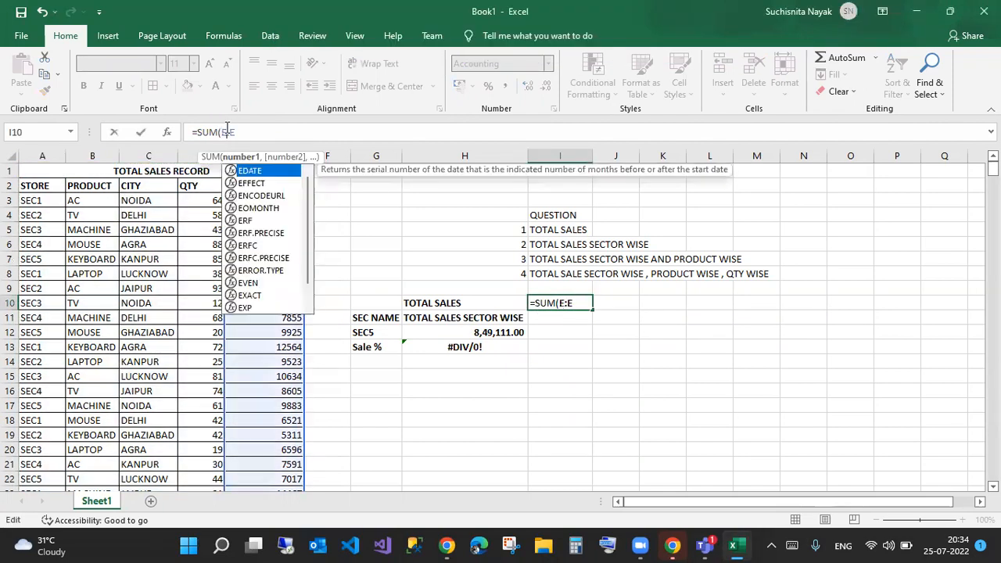
key("Return")
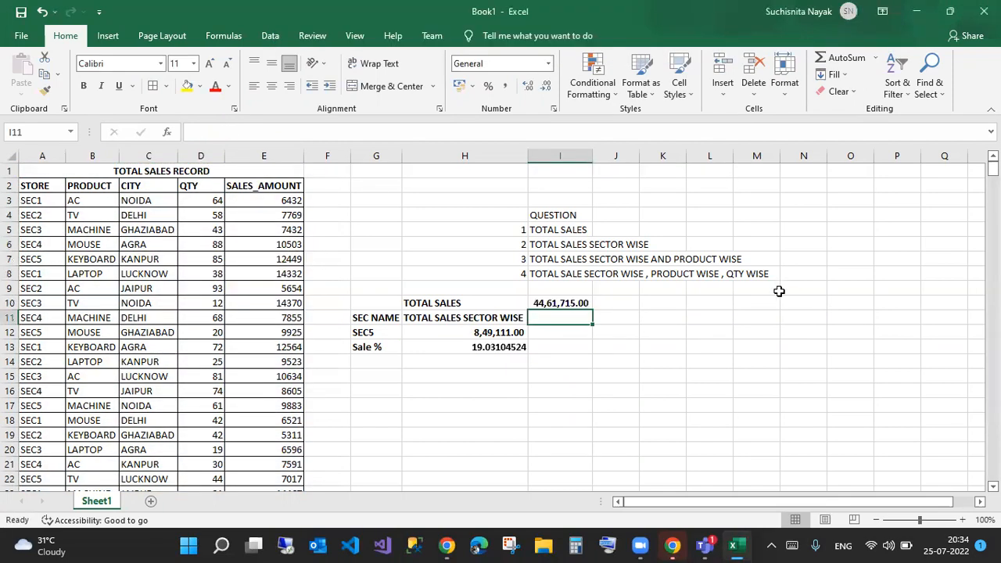
left_click(562, 303)
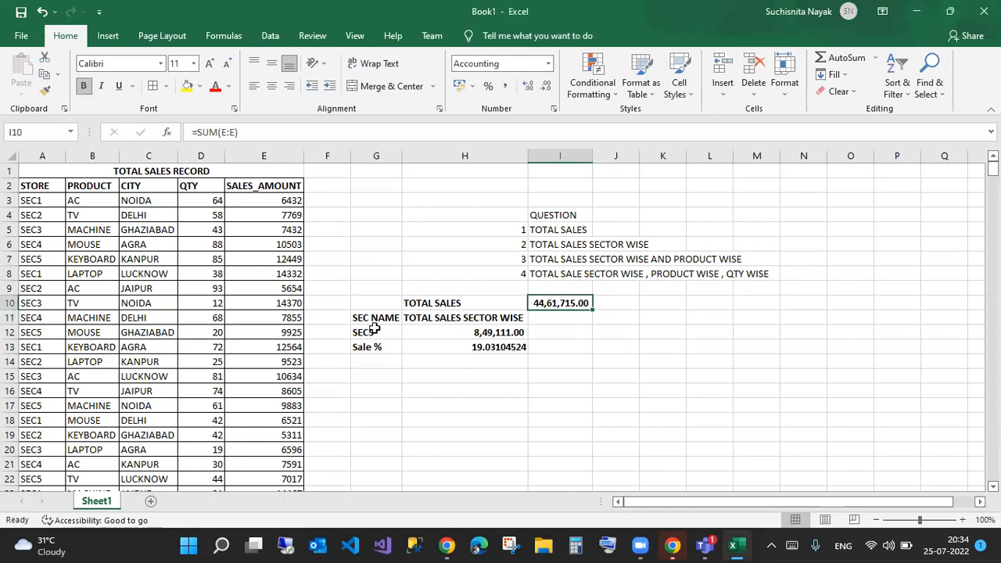
- Check the existing sector drop-down in G12, leaving it on SEC5
left_click_drag(547, 244, 632, 244)
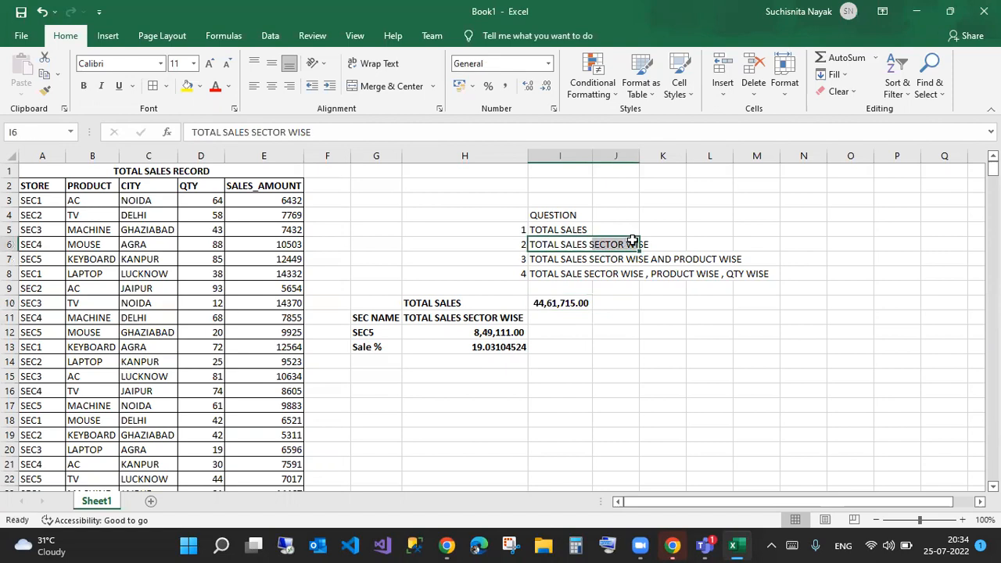
left_click(477, 408)
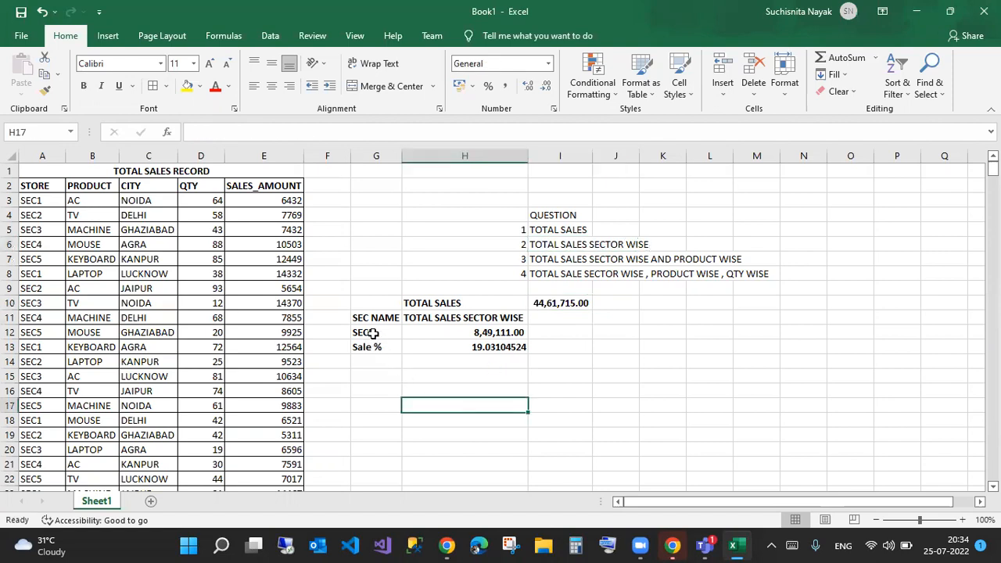
left_click(373, 333)
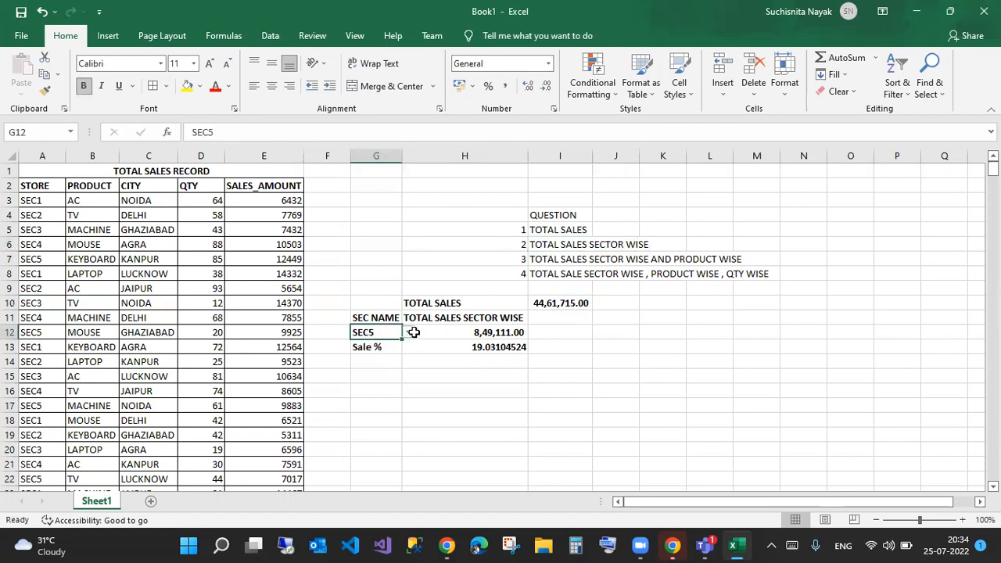
left_click(409, 332)
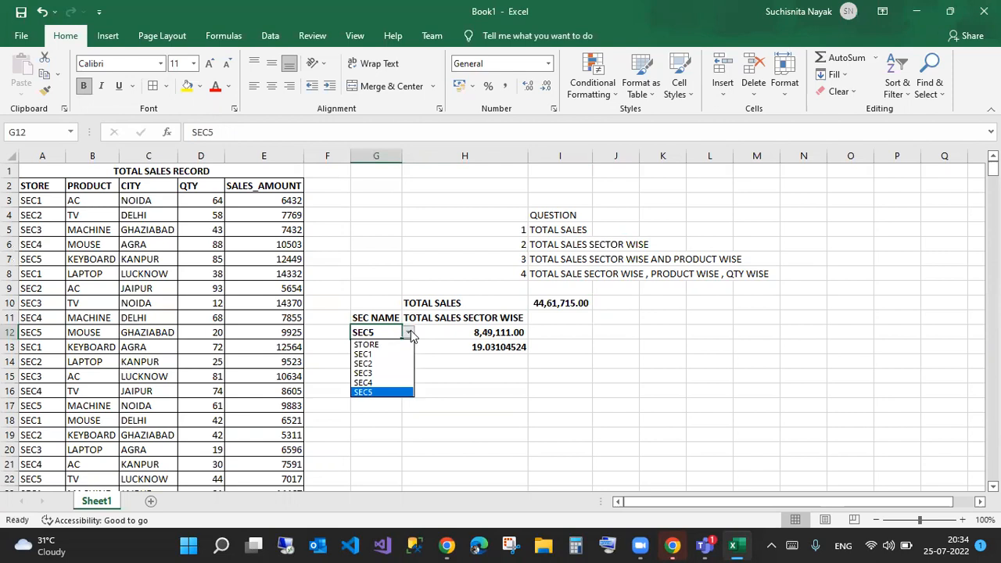
left_click(411, 330)
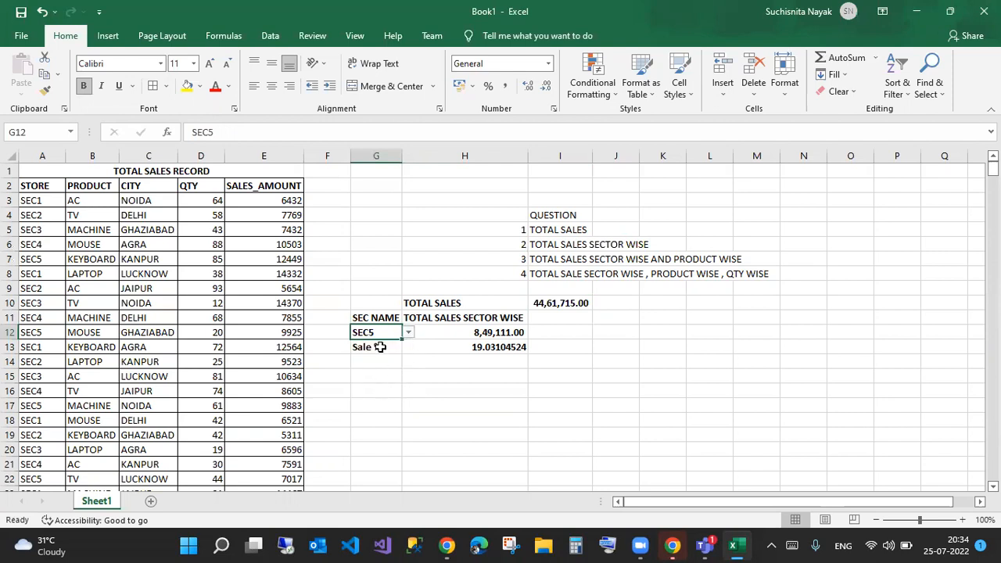
- Add List data validation to G15 with source =$A$2:$A$7
left_click(383, 375)
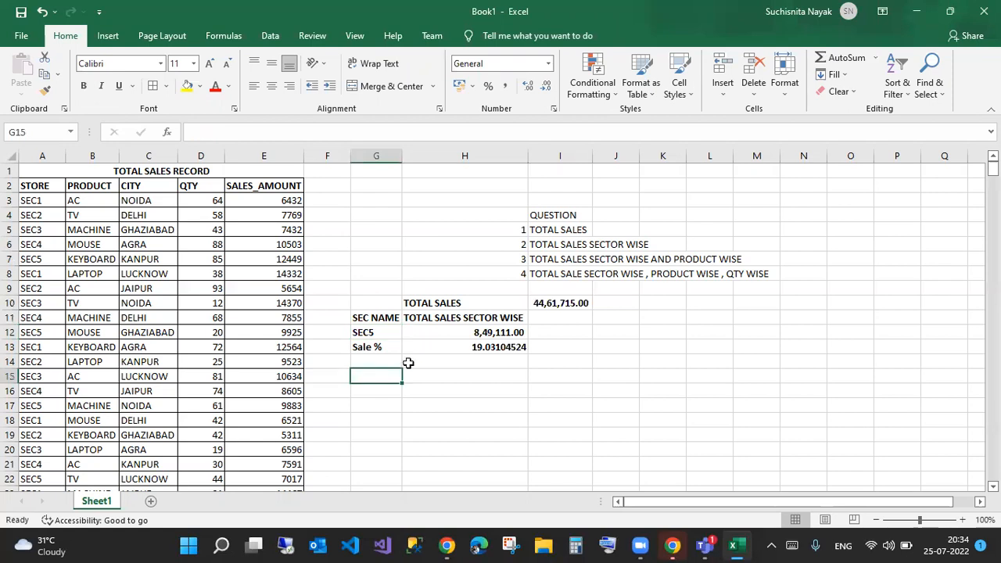
left_click(270, 36)
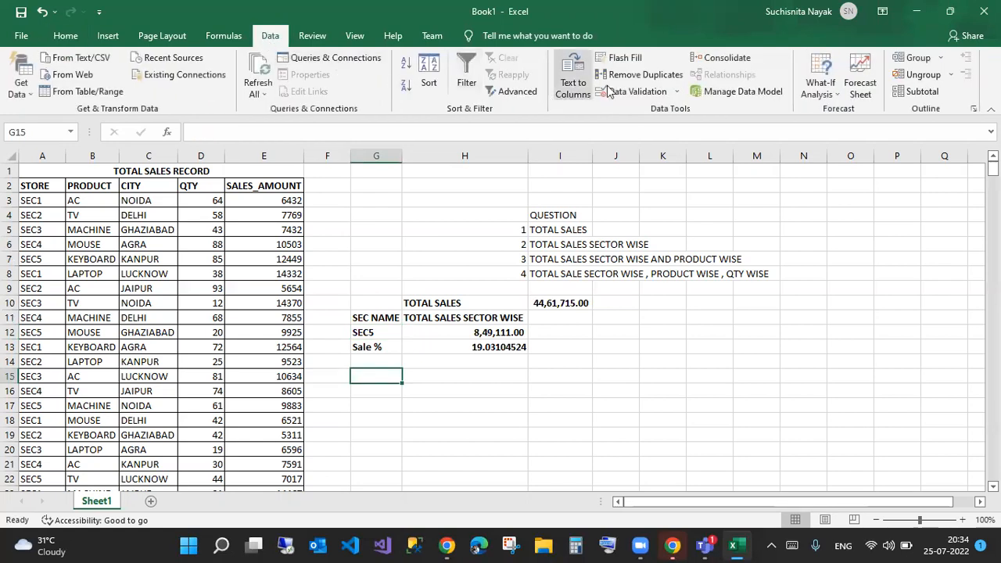
left_click(634, 75)
key("Return")
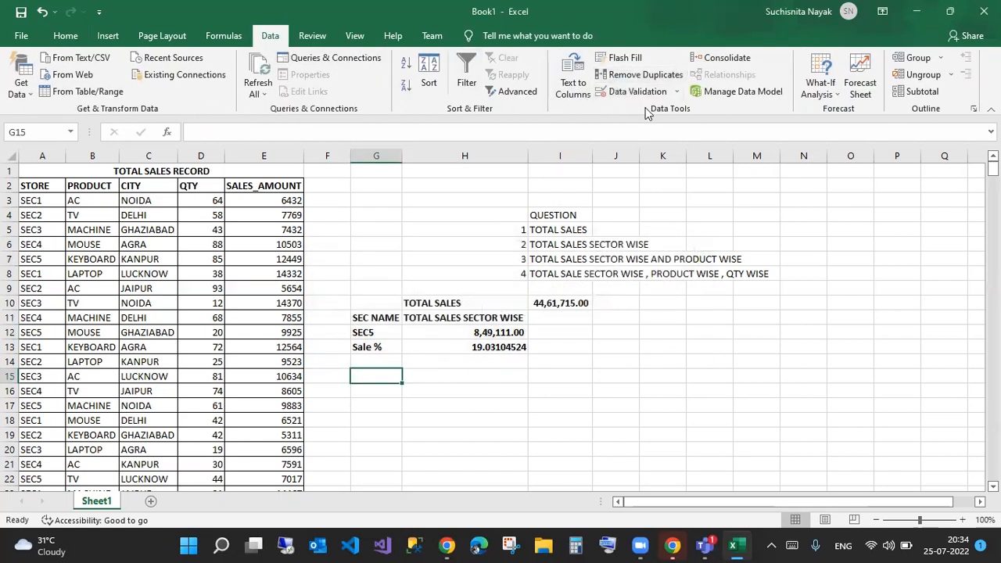
left_click(634, 92)
left_click(634, 210)
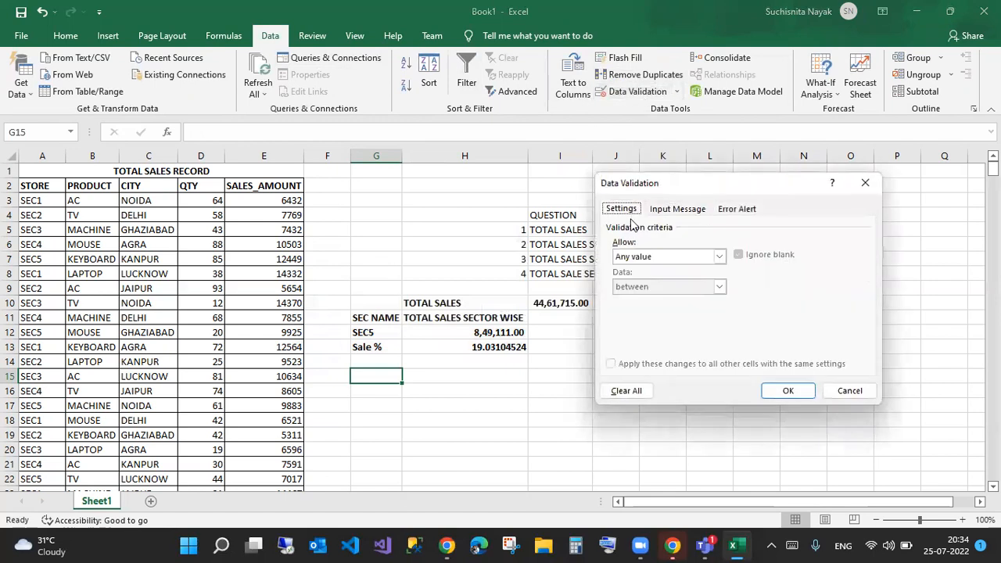
left_click(719, 256)
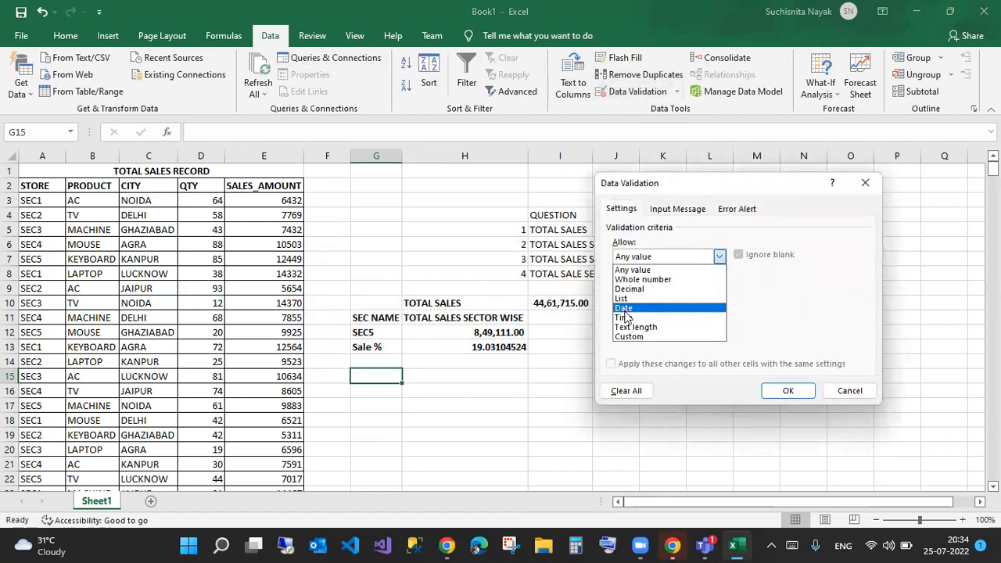
left_click(624, 298)
left_click(634, 315)
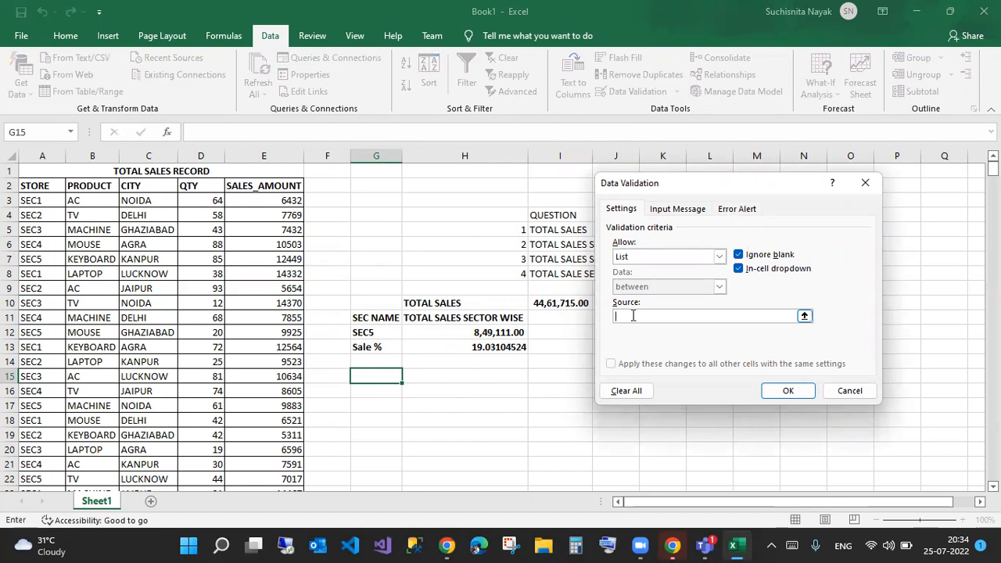
left_click_drag(43, 188, 46, 257)
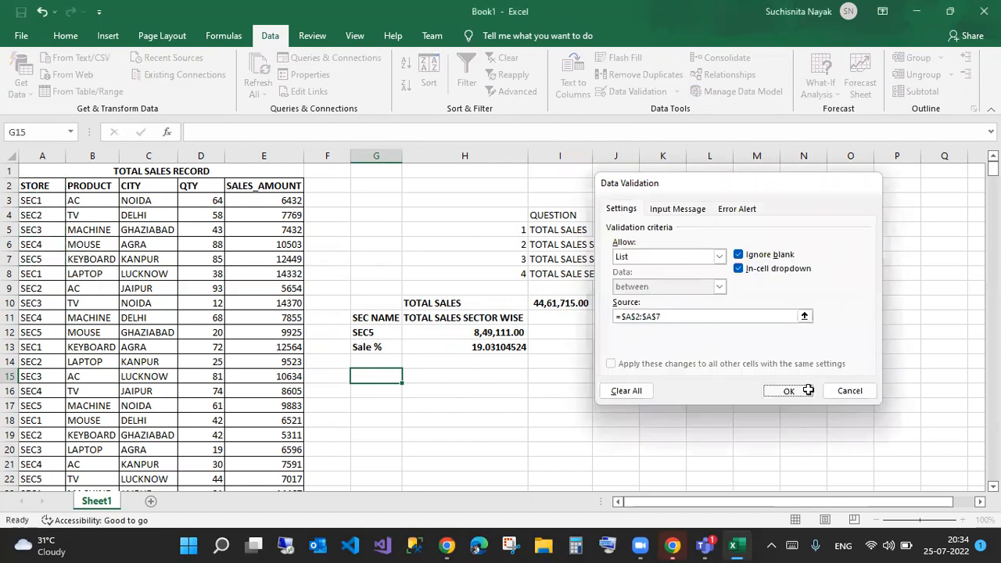
left_click(808, 390)
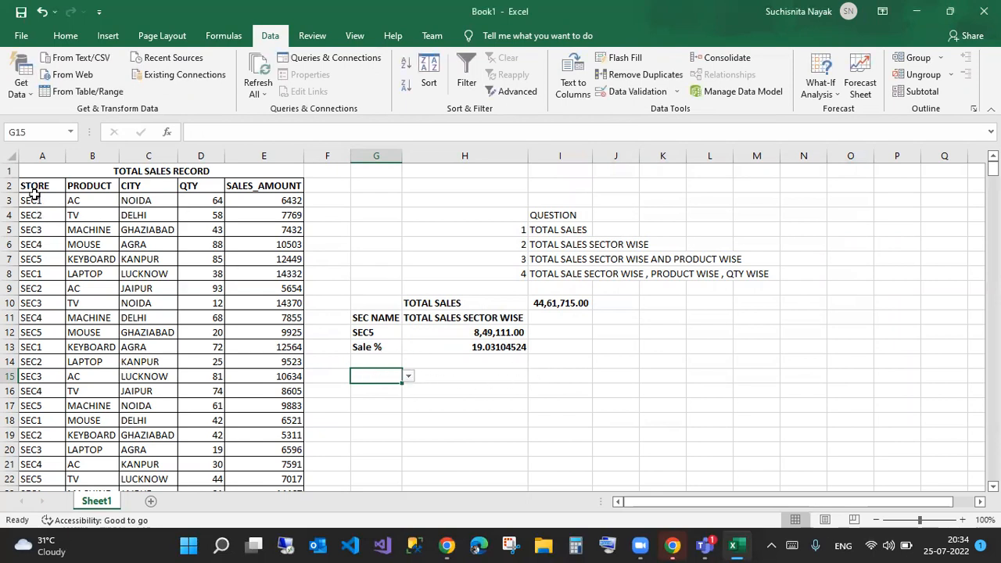
- Check that G15's drop-down lists the store choices from A2:A7
left_click_drag(36, 186, 30, 253)
left_click(388, 378)
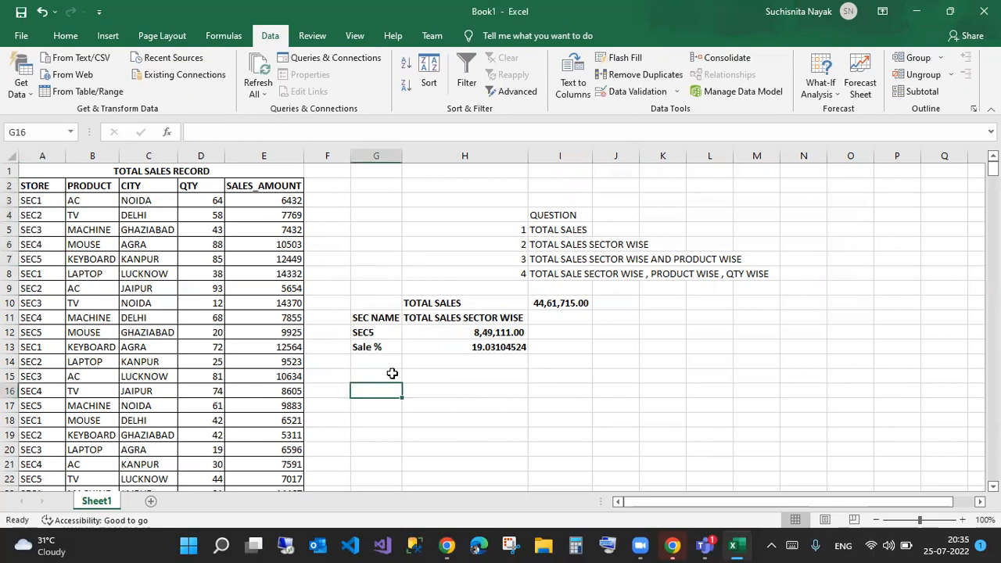
left_click(408, 379)
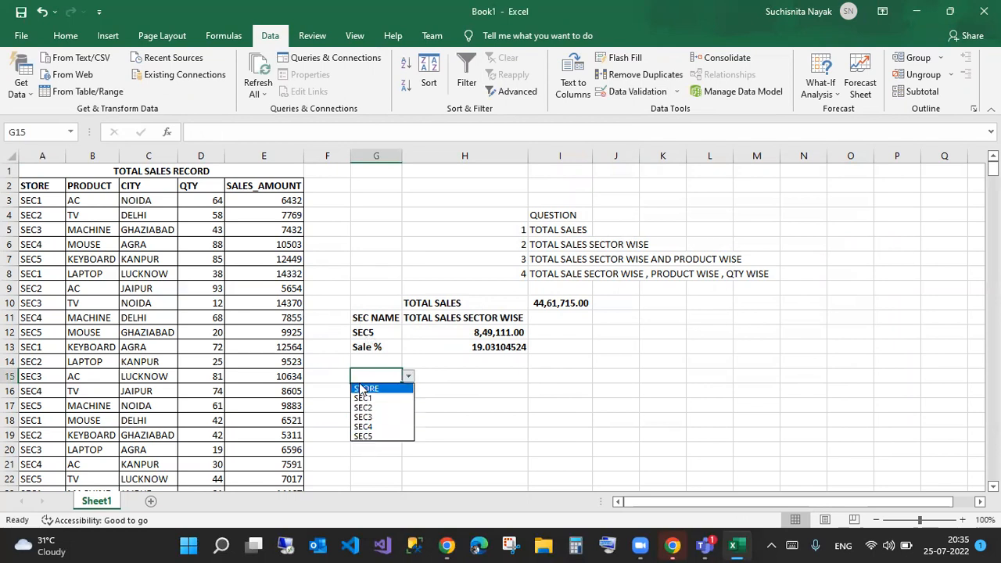
key("Escape")
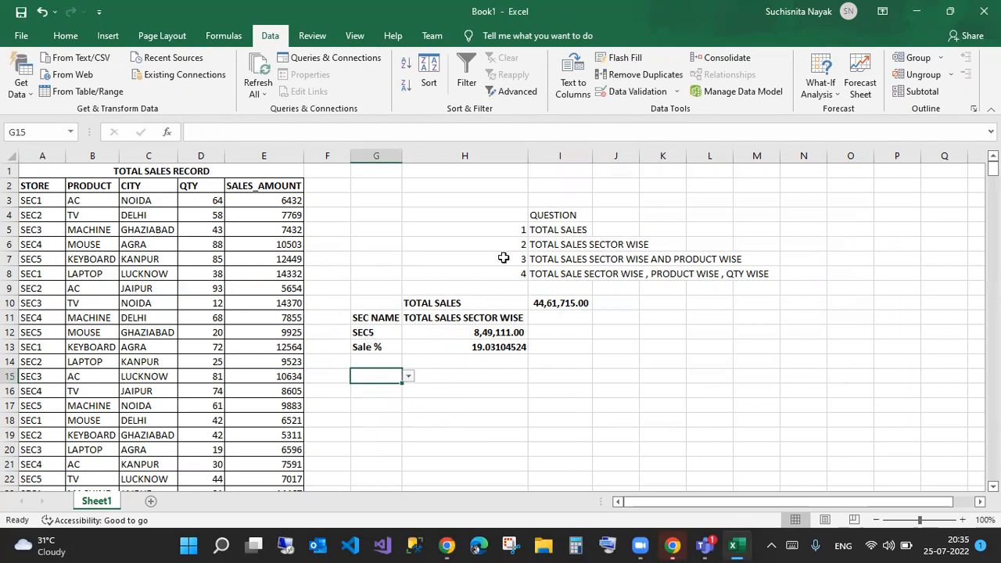
- Copy the SEC NAME and TOTAL SALES SECTOR WISE headings to row 14 and clear G10:H13
left_click_drag(535, 245, 632, 248)
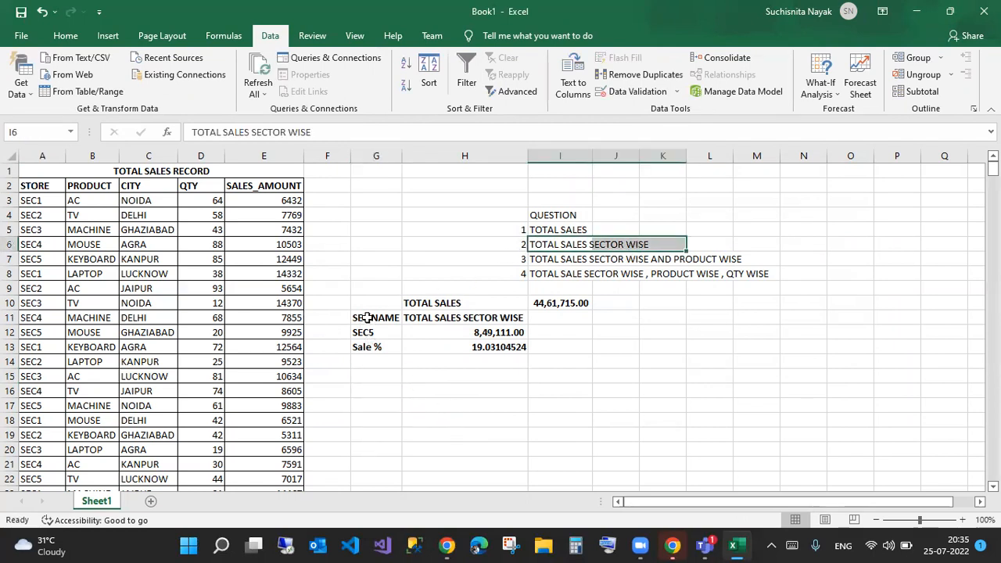
left_click_drag(357, 318, 516, 318)
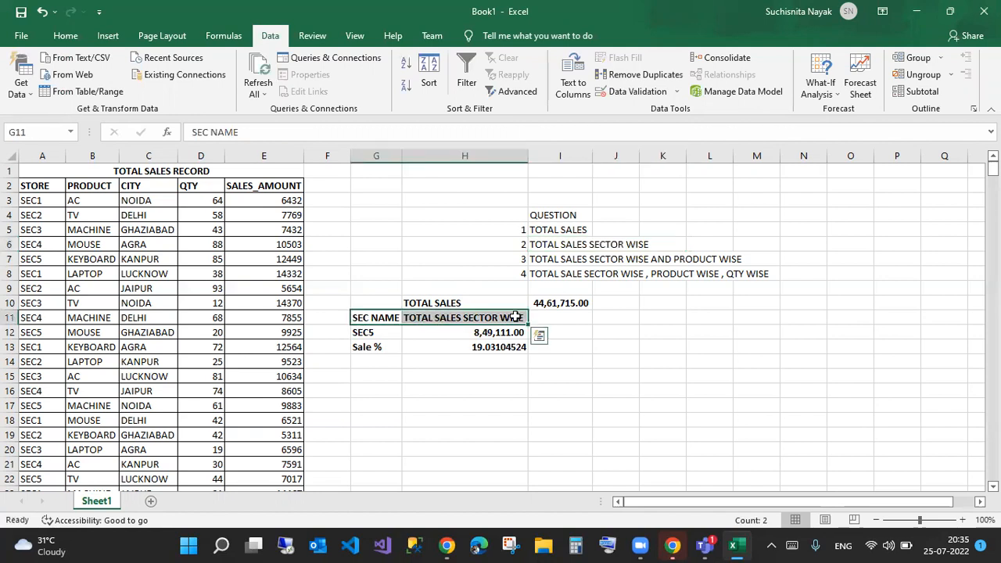
key("ctrl+c")
key("ctrl+q")
left_click(375, 377)
left_click(384, 359)
key("ctrl+v")
left_click_drag(383, 303, 520, 347)
key("Delete")
- Set the sector in G15 to SEC1 from its drop-down
left_click(382, 377)
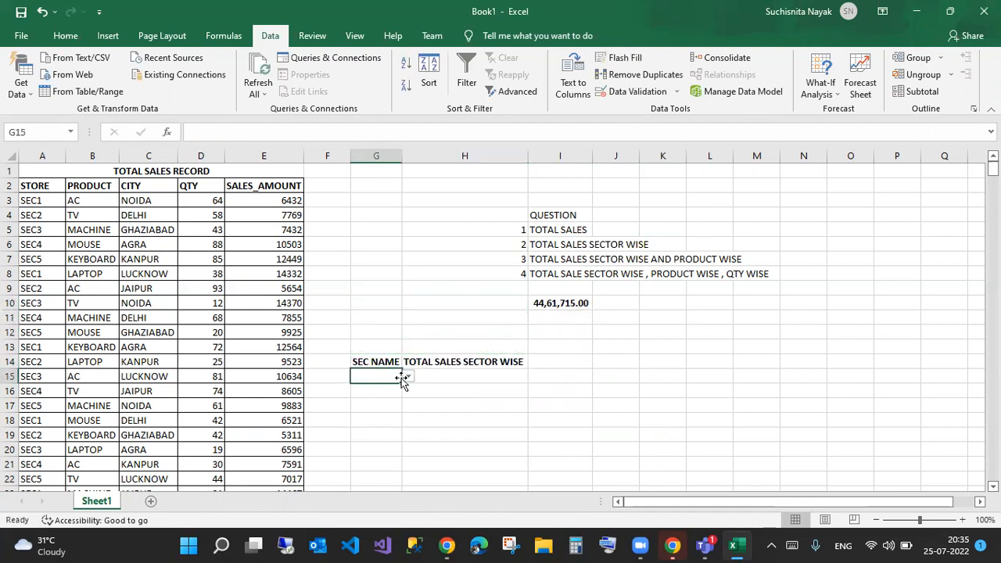
left_click(407, 376)
left_click(384, 390)
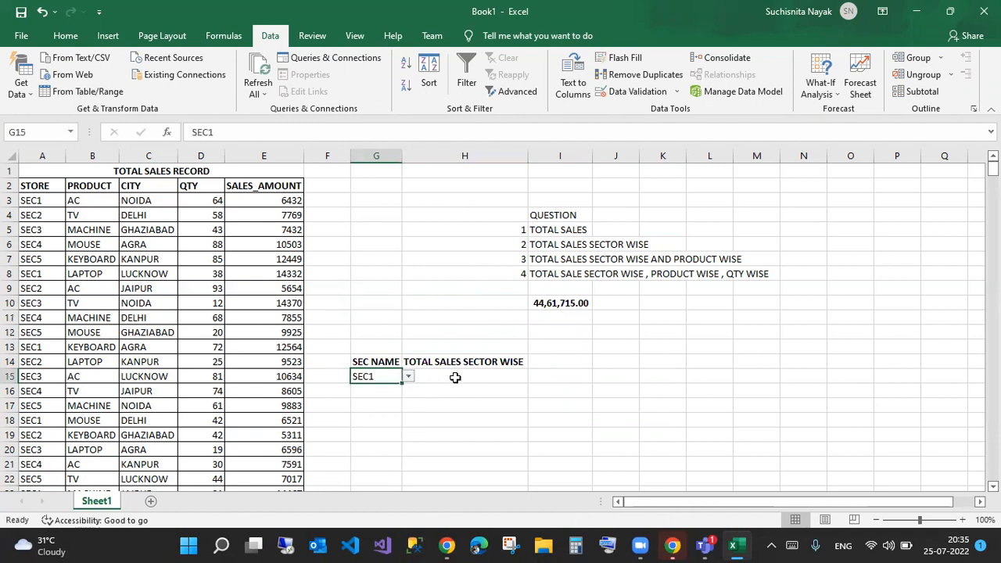
left_click(456, 378)
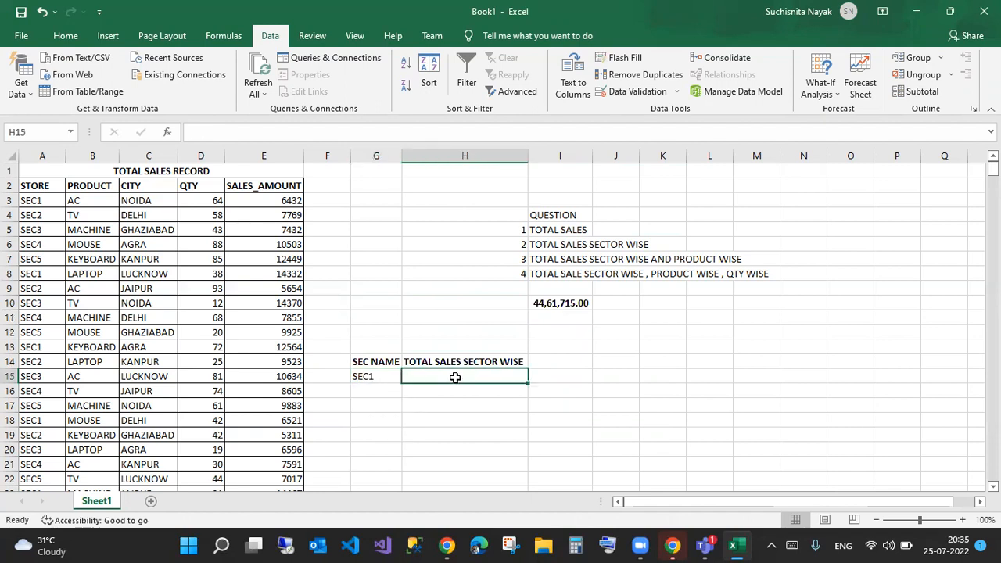
left_click(381, 378)
left_click(407, 376)
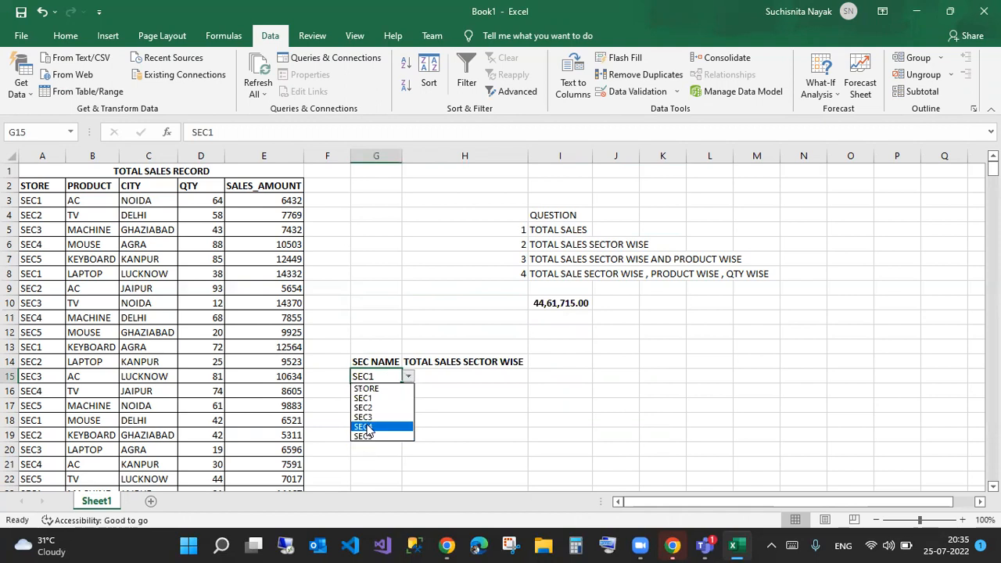
left_click(465, 374)
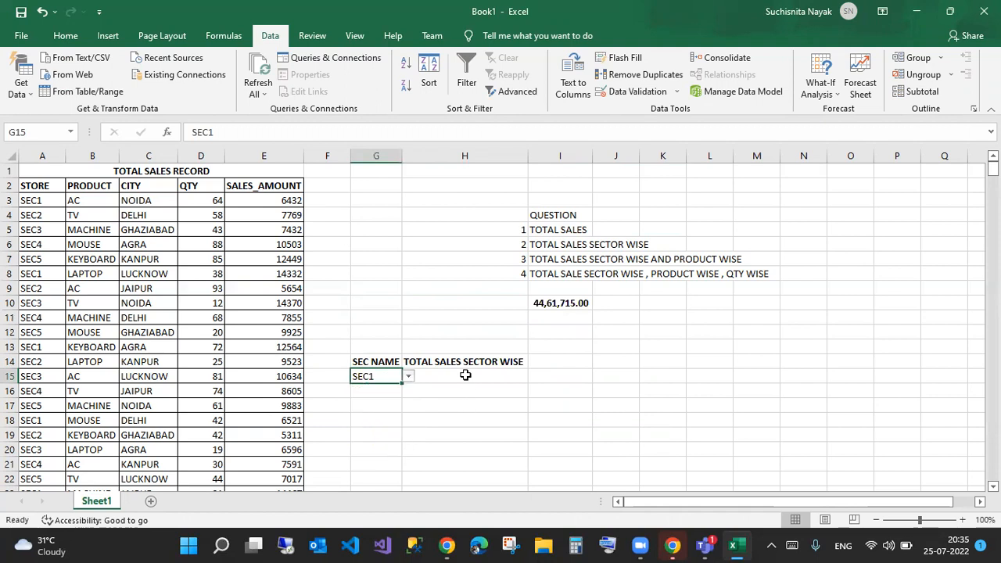
- Start a SUMIFS formula in H15 with E:E as the sum range
left_click(465, 375)
type("=sumifs")
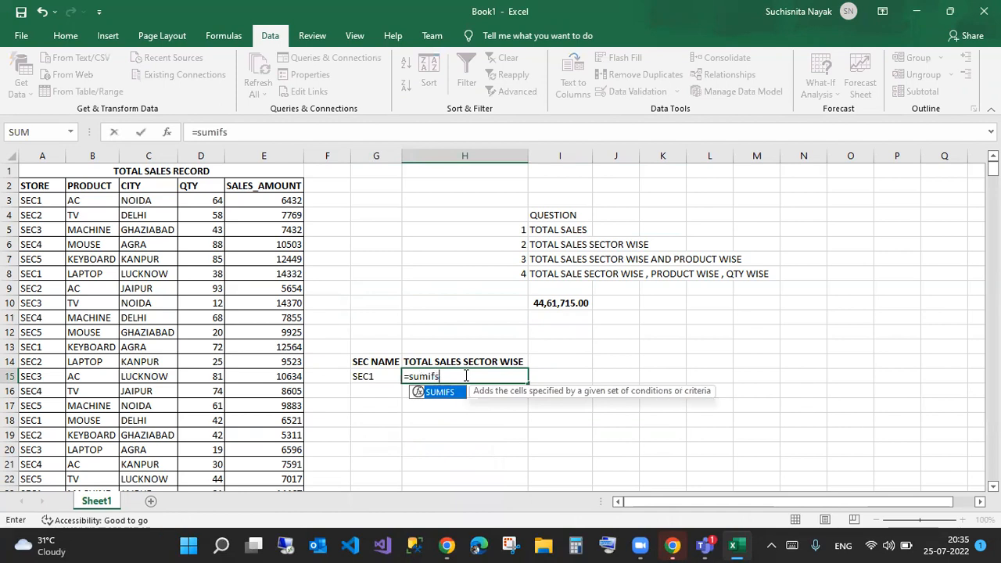
key("Tab")
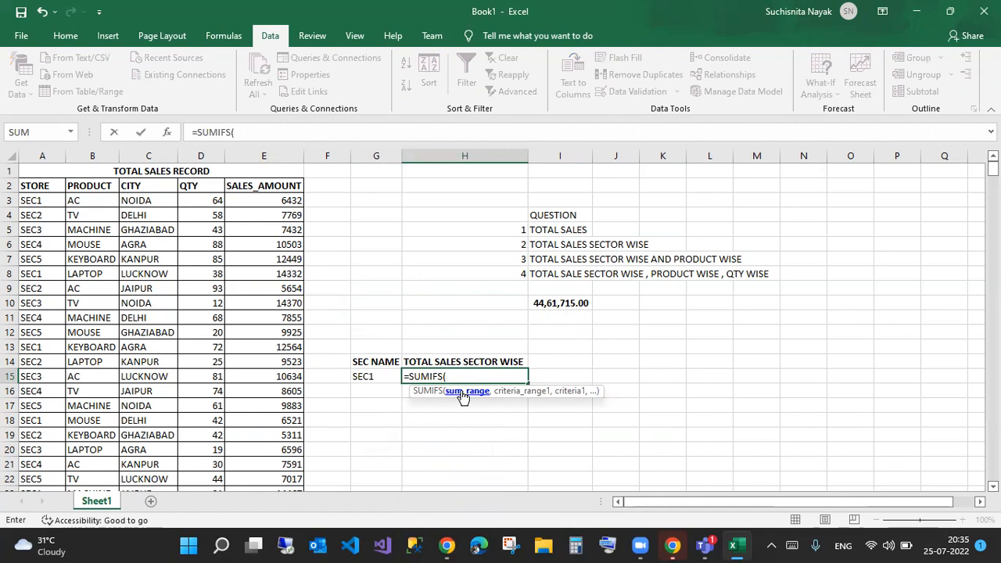
left_click(277, 157)
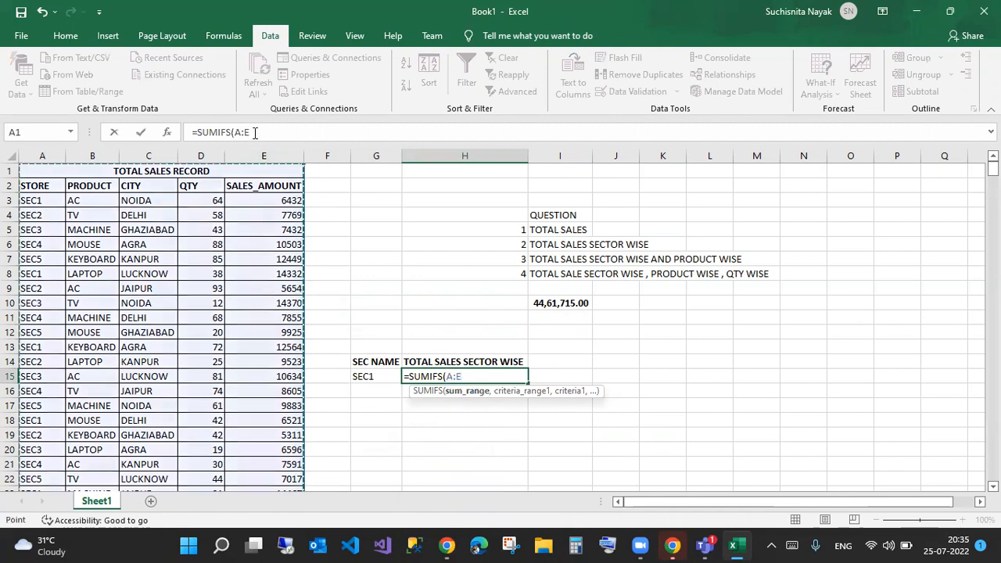
left_click(243, 131)
key("BackSpace")
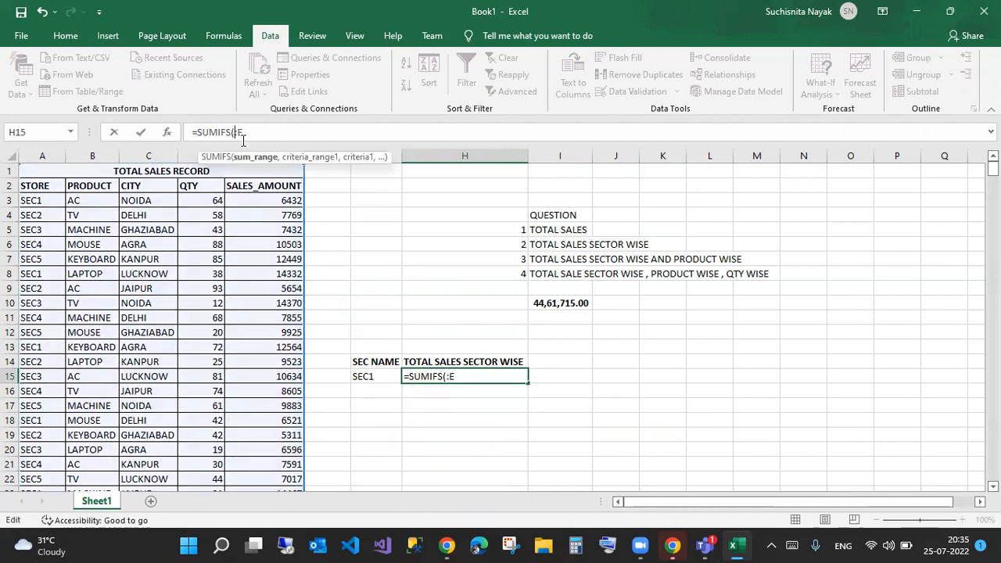
type("E")
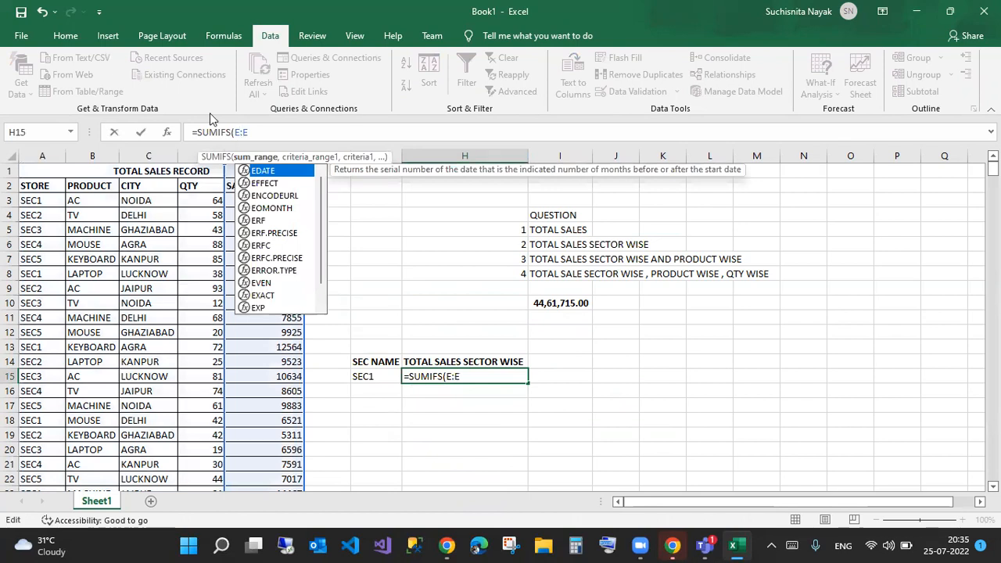
left_click(269, 130)
type(",")
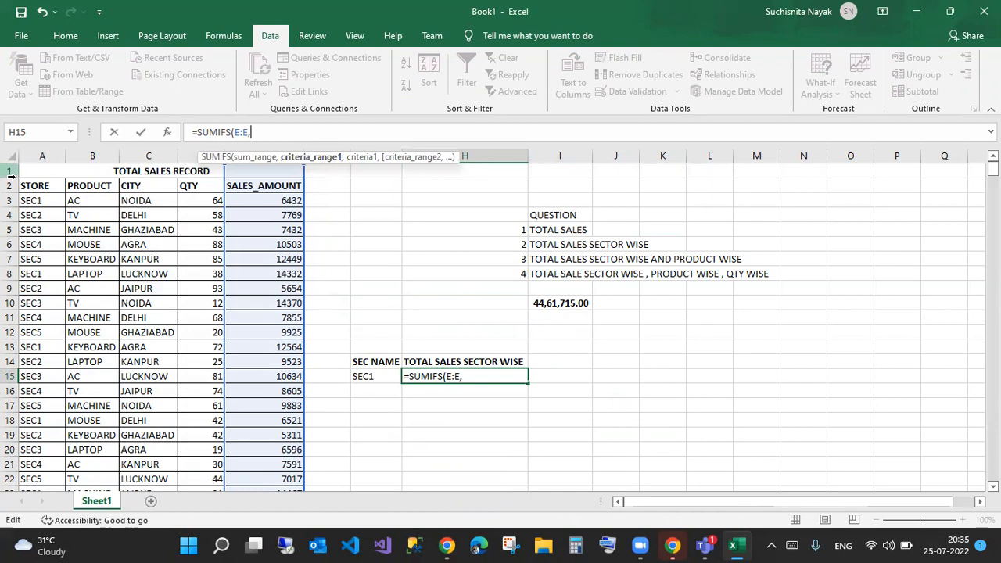
- Add criteria range A:A and criterion G15 to finish the SUMIFS, returning 915897
left_click(40, 157)
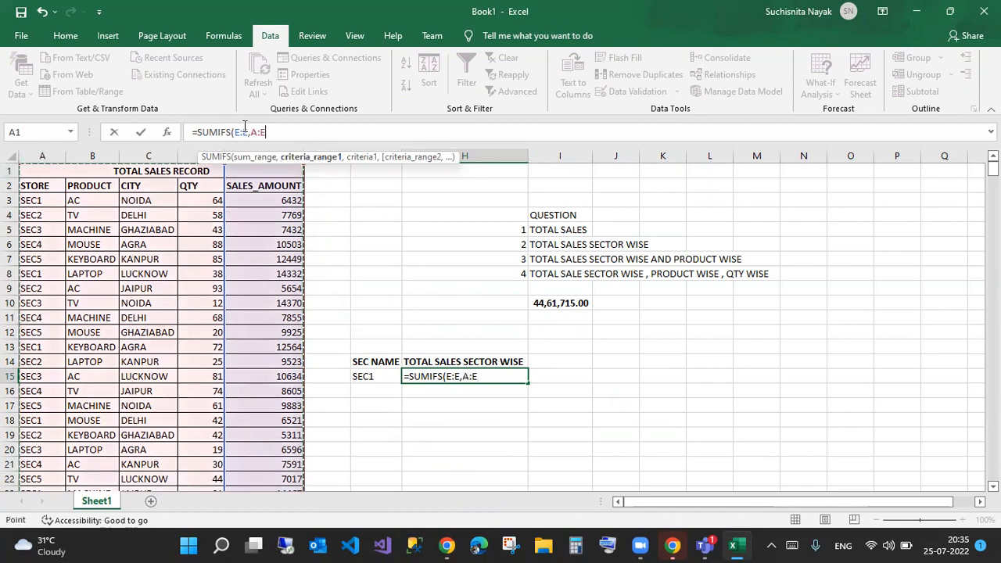
key("BackSpace")
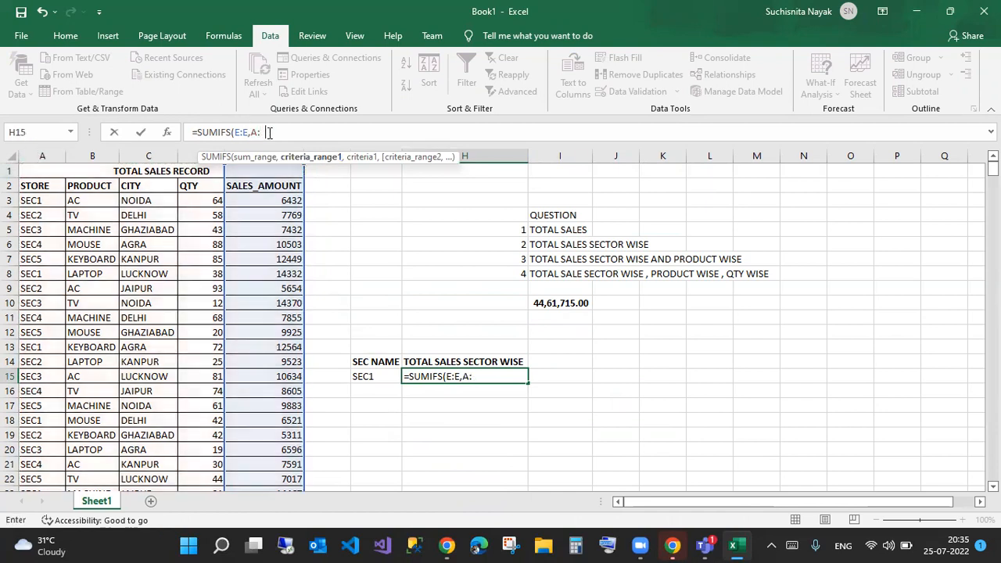
type("a")
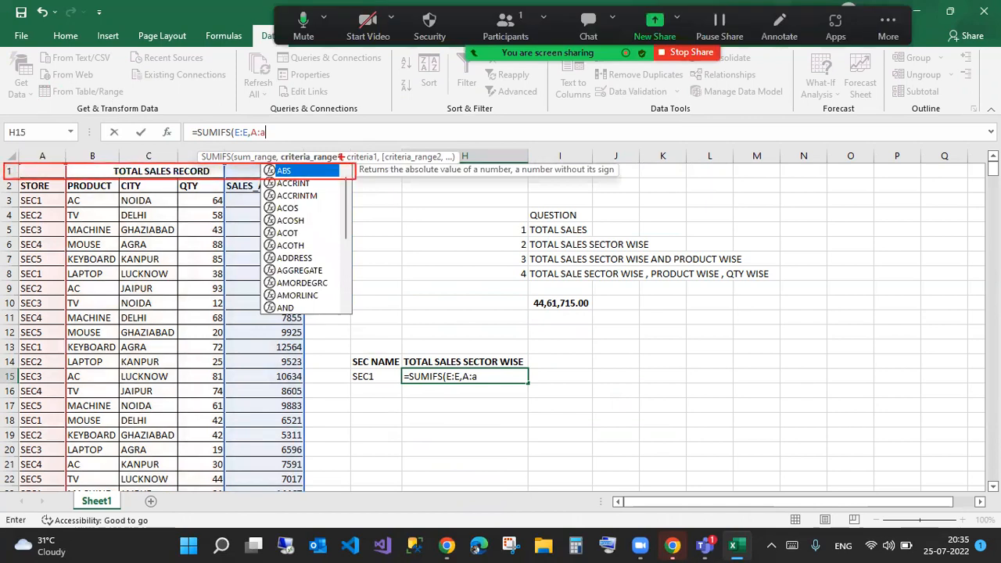
key("Escape")
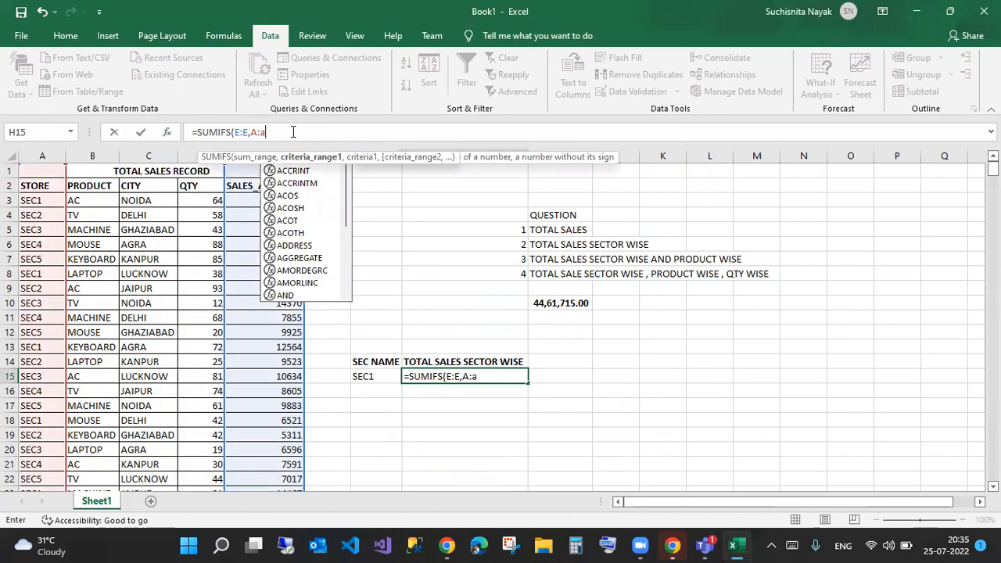
type(",")
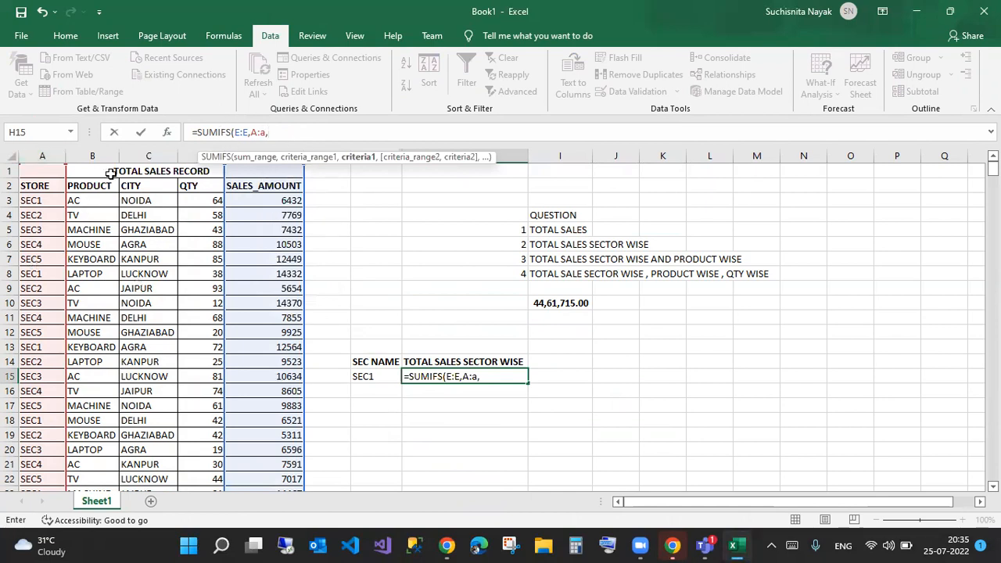
left_click(368, 376)
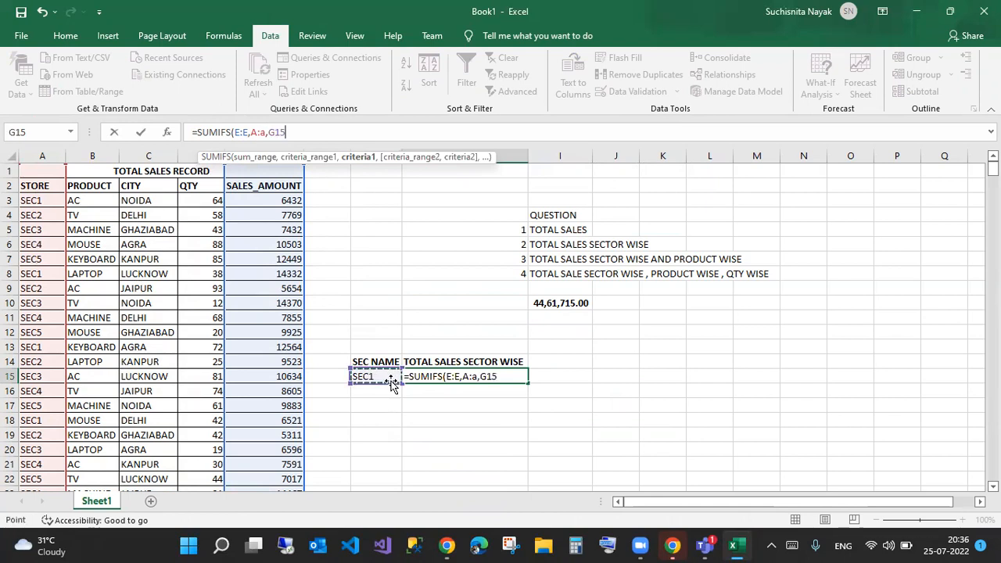
key("Return")
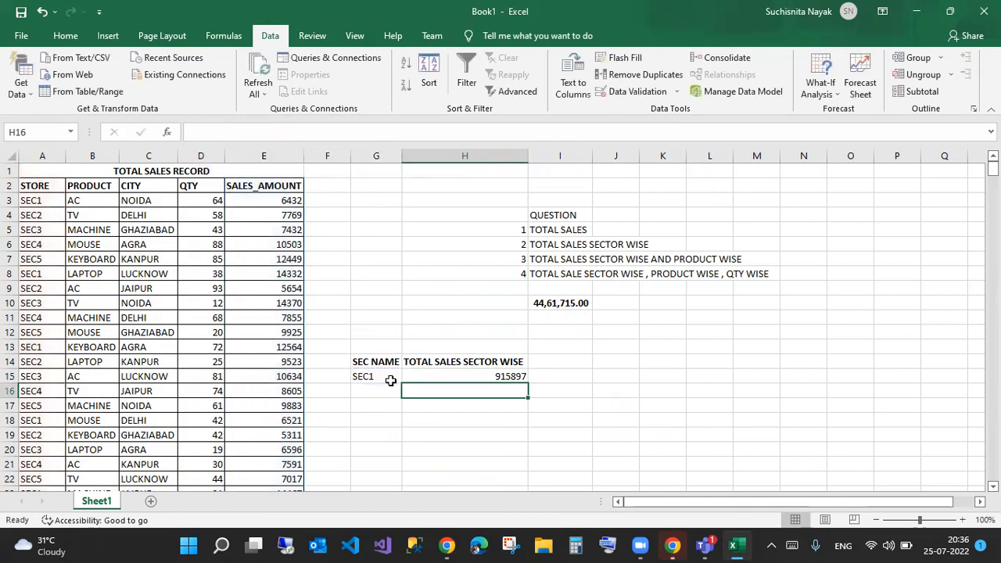
- Switch G15 to SEC3 and then to SEC5, so H15 recalculates to 849111
left_click(389, 377)
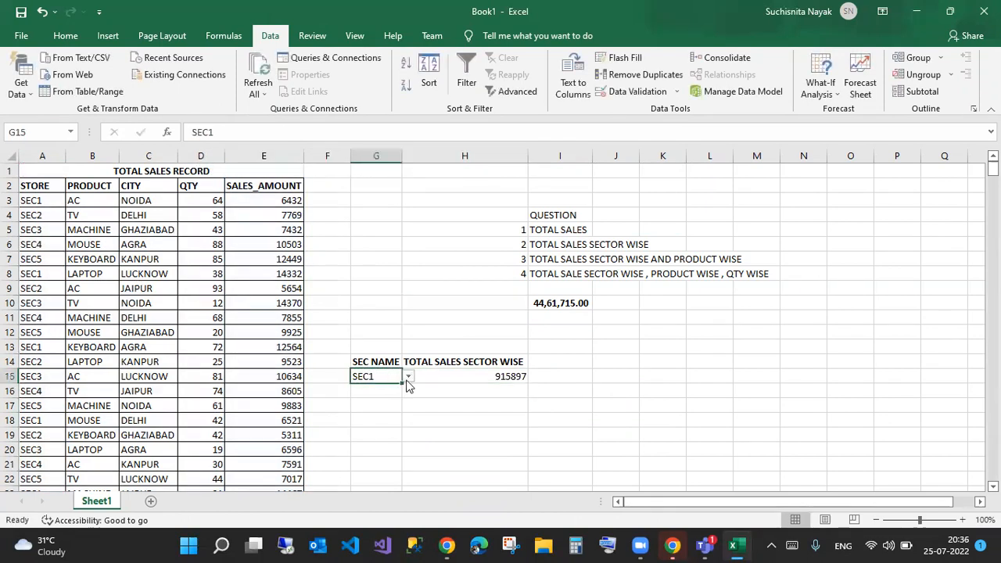
left_click(408, 377)
left_click(386, 413)
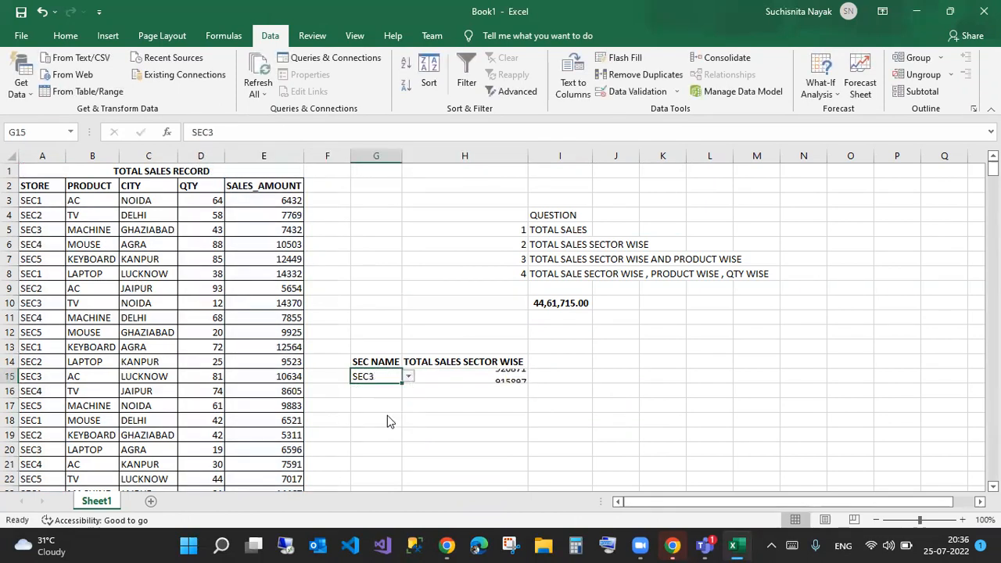
left_click(408, 376)
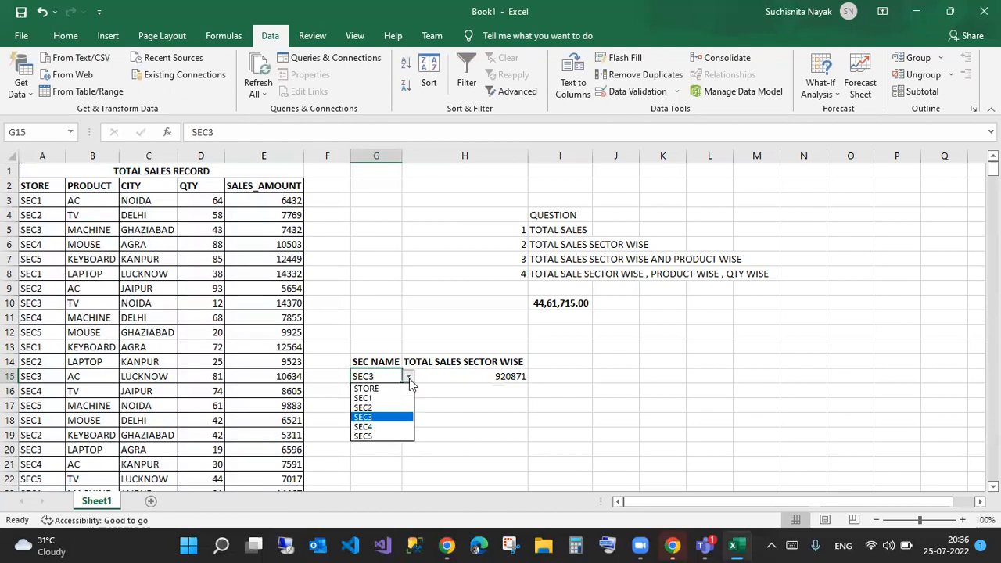
left_click(388, 436)
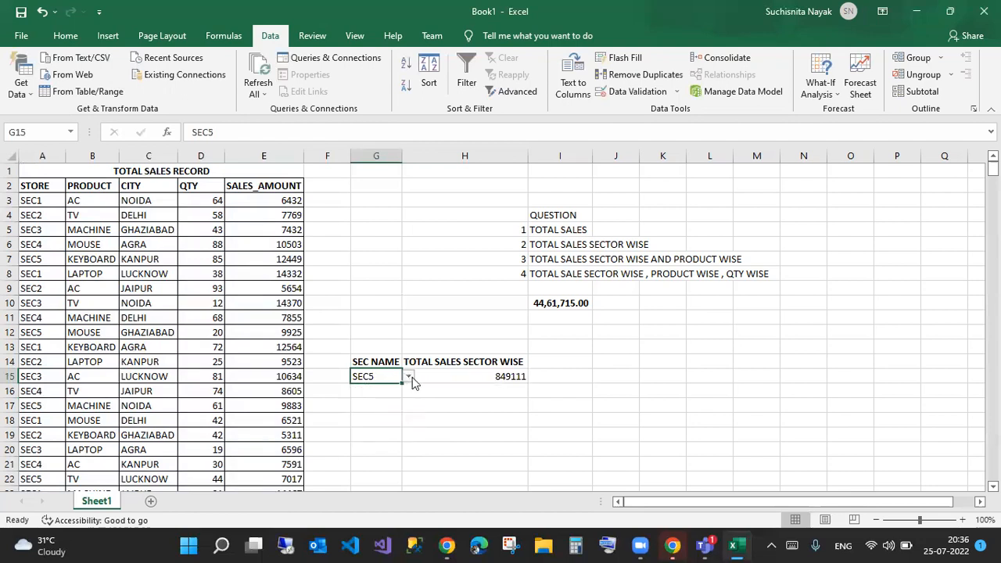
- Enter =SUMIFS(e:e,a:a,"sec1) in H17 with sec1 hard-coded as the criterion
left_click(429, 405)
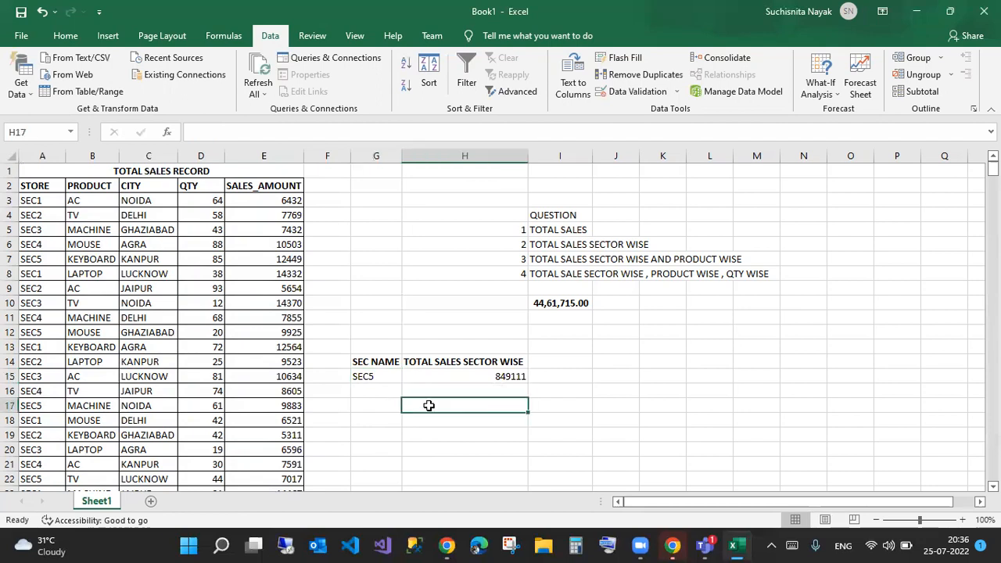
type("=sumifs")
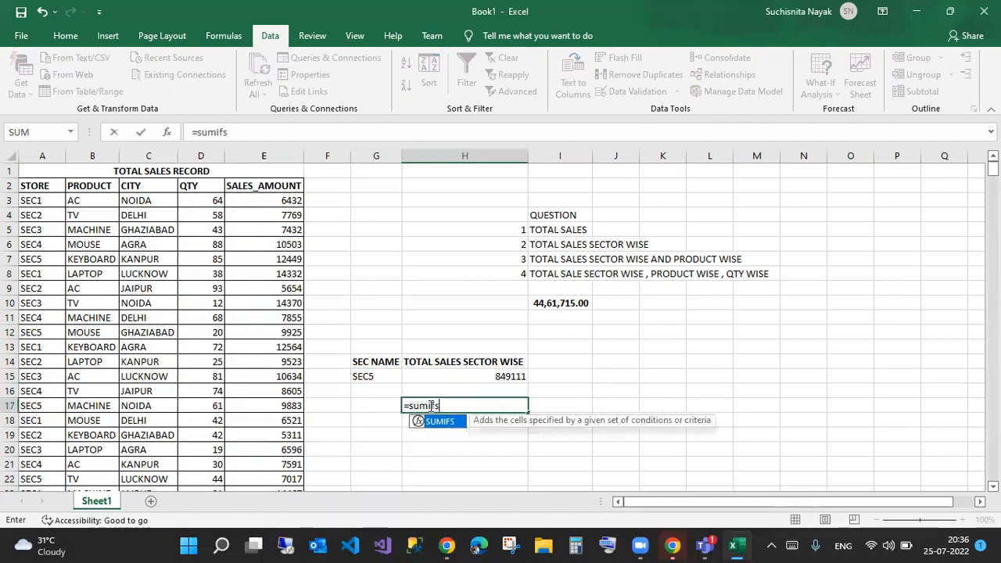
key("Tab")
type("e")
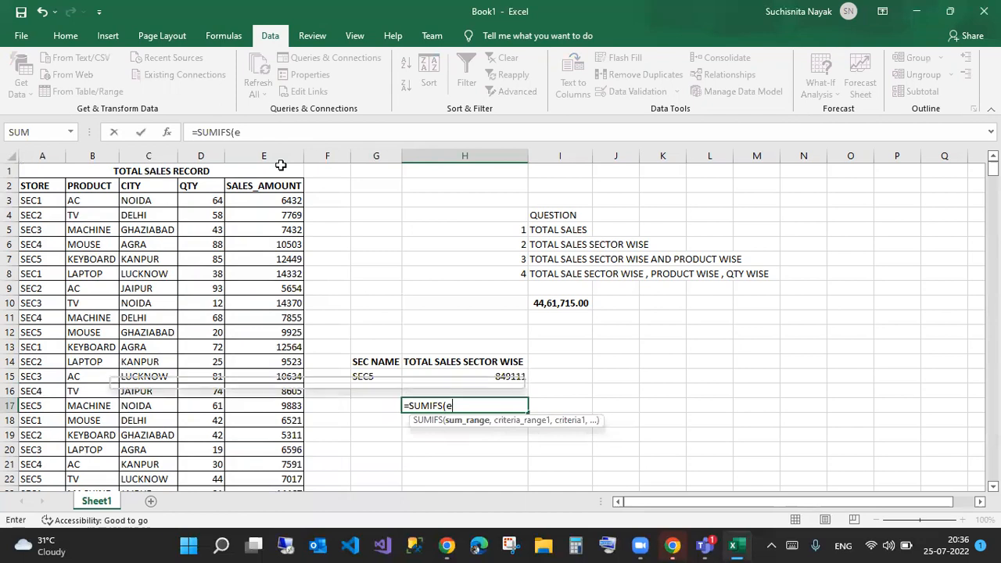
type(":e,")
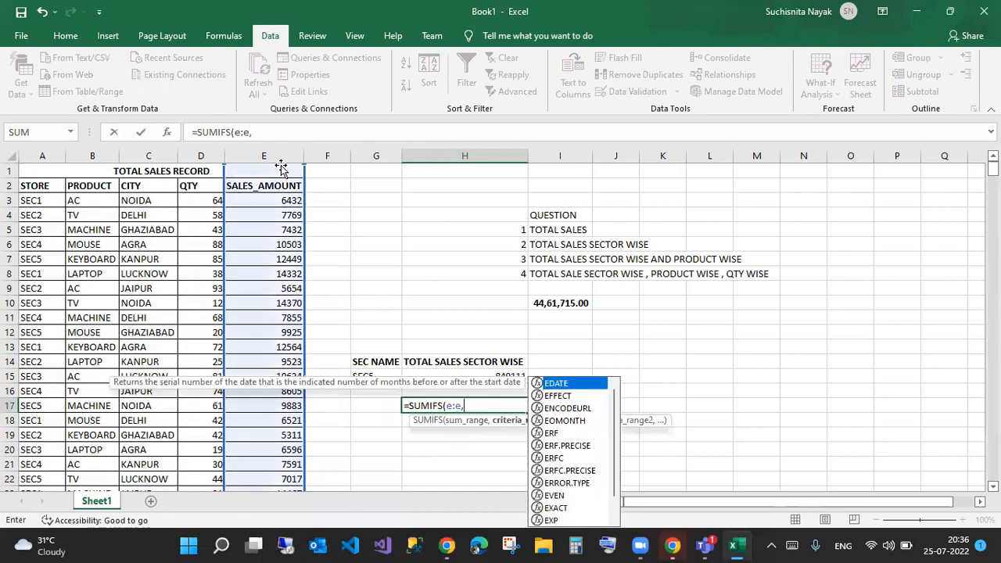
type("a:a")
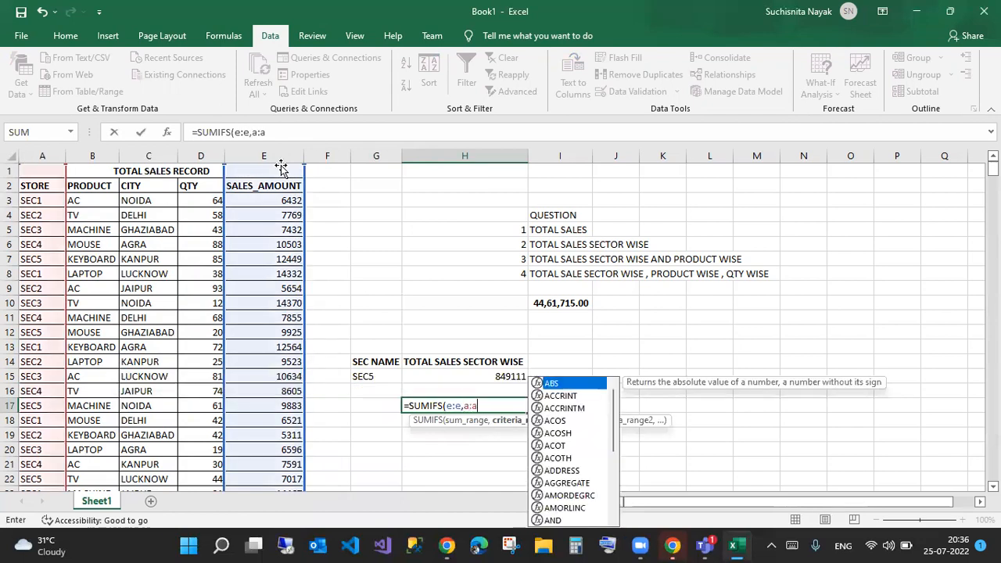
type(",")
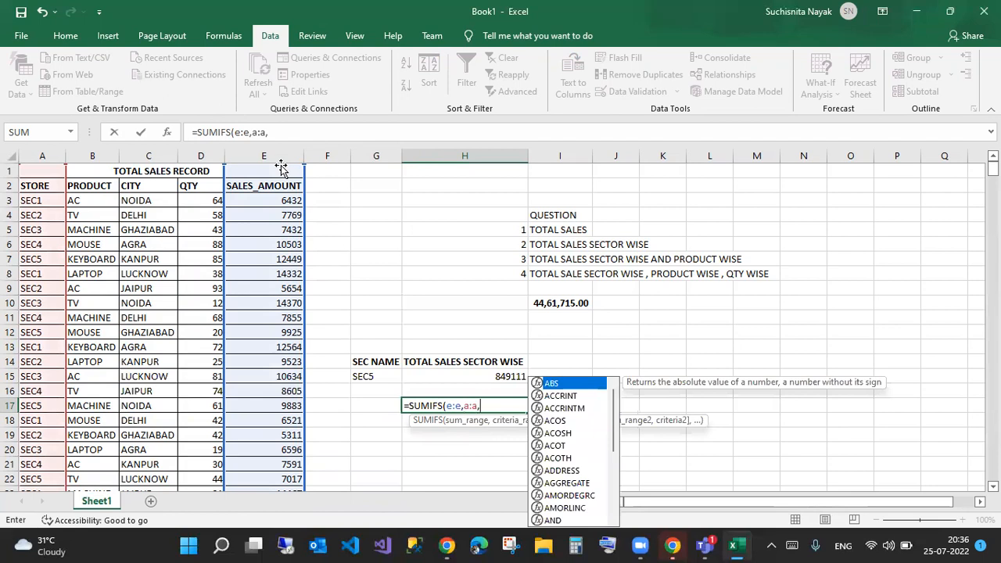
left_click(284, 136)
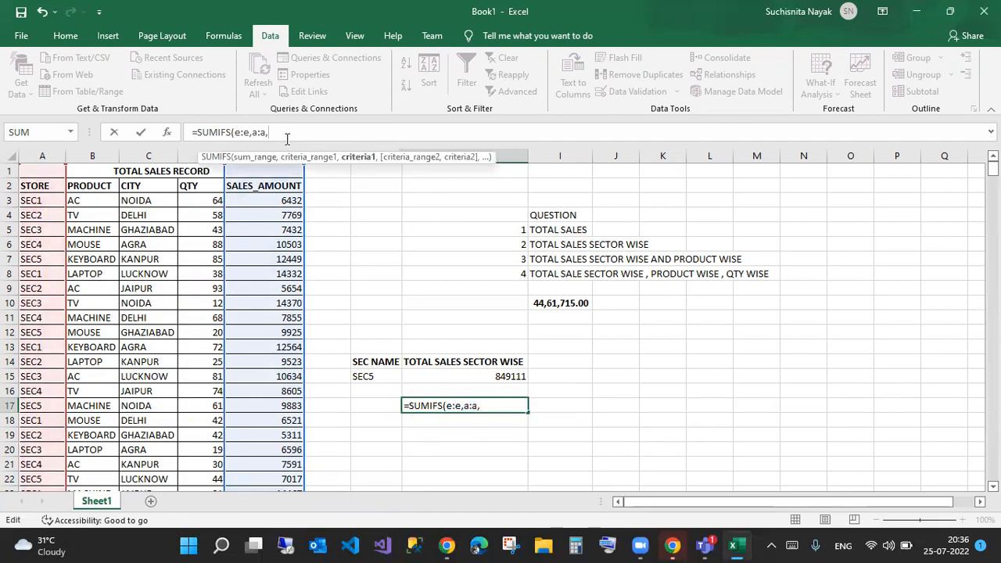
type("\"sec1")
key("Return")
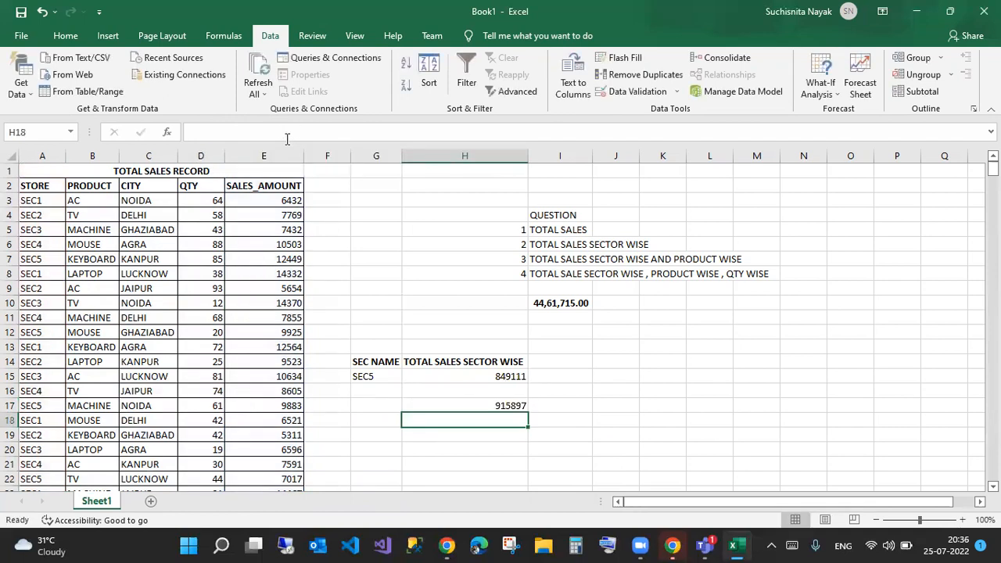
- Replace the hard-coded sec1 in H17's formula with a reference to G17
left_click(480, 405)
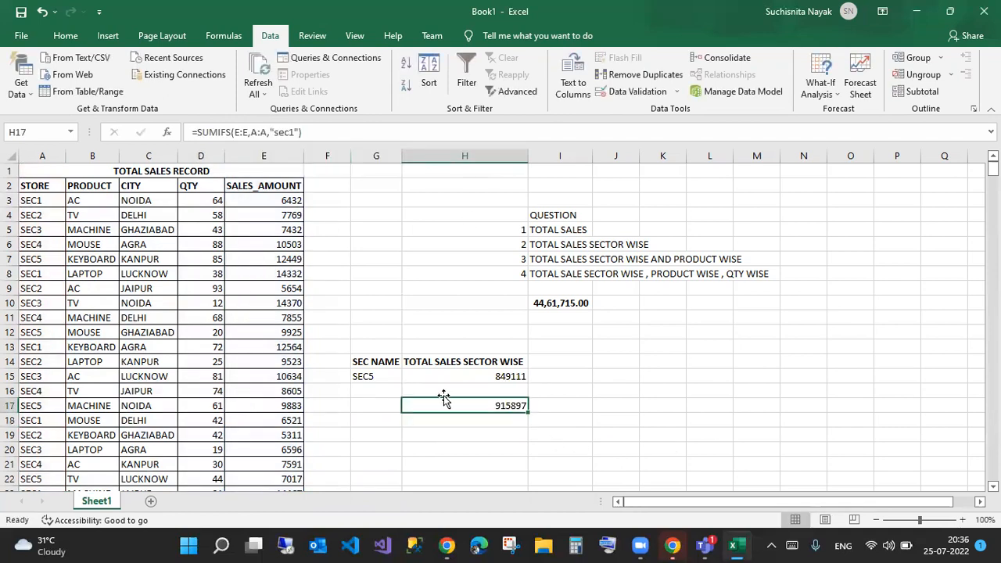
left_click(275, 133)
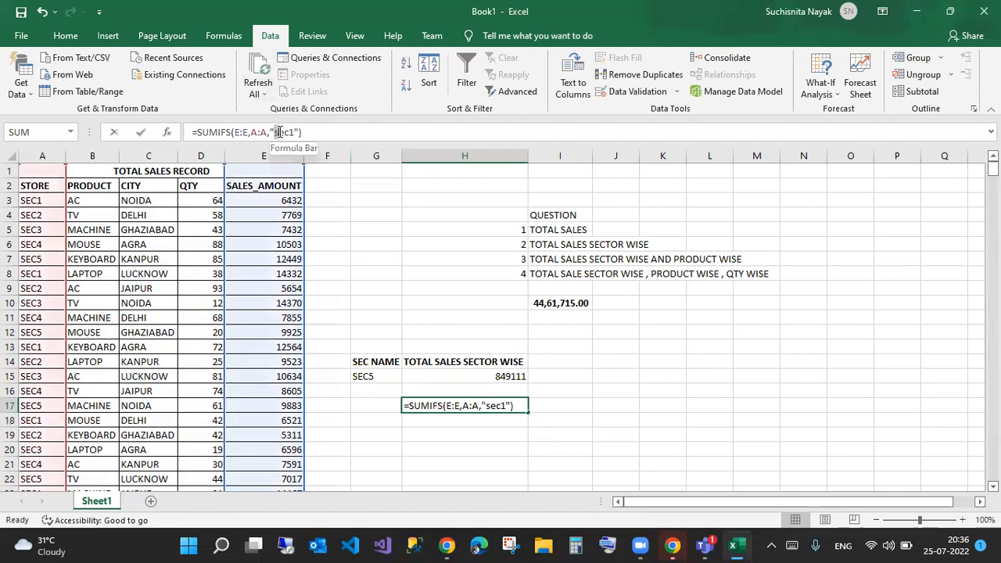
left_click_drag(299, 133, 270, 124)
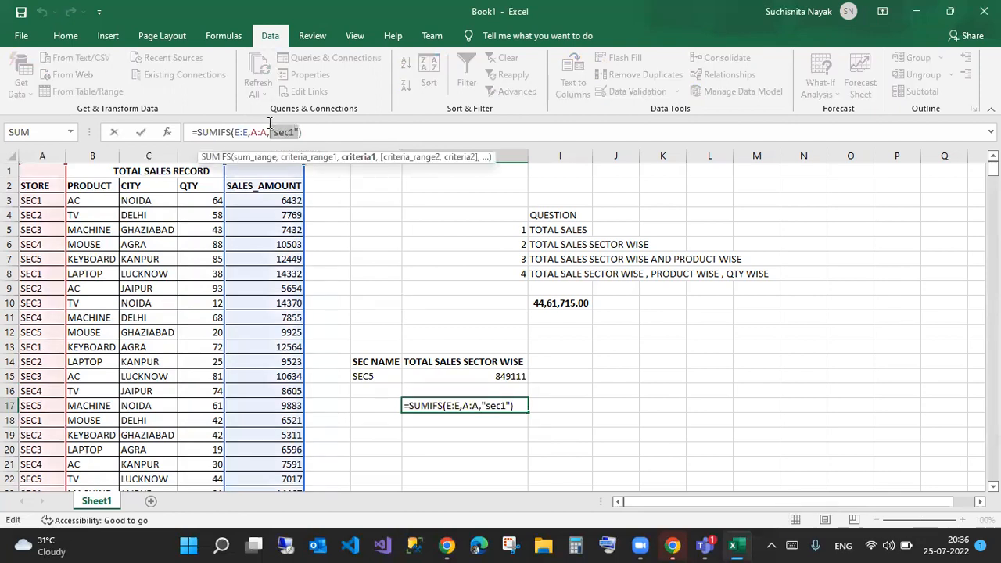
key("BackSpace")
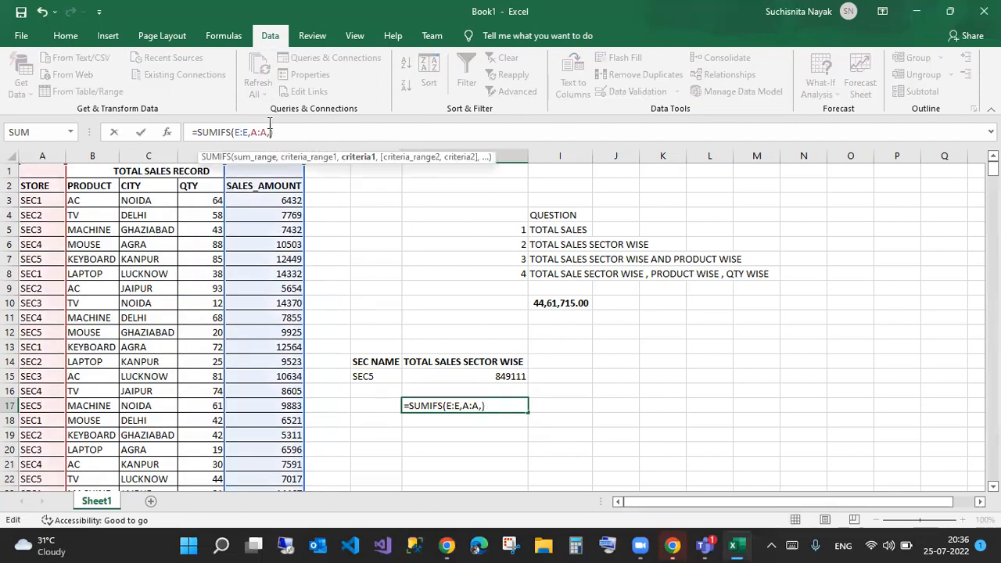
left_click(377, 403)
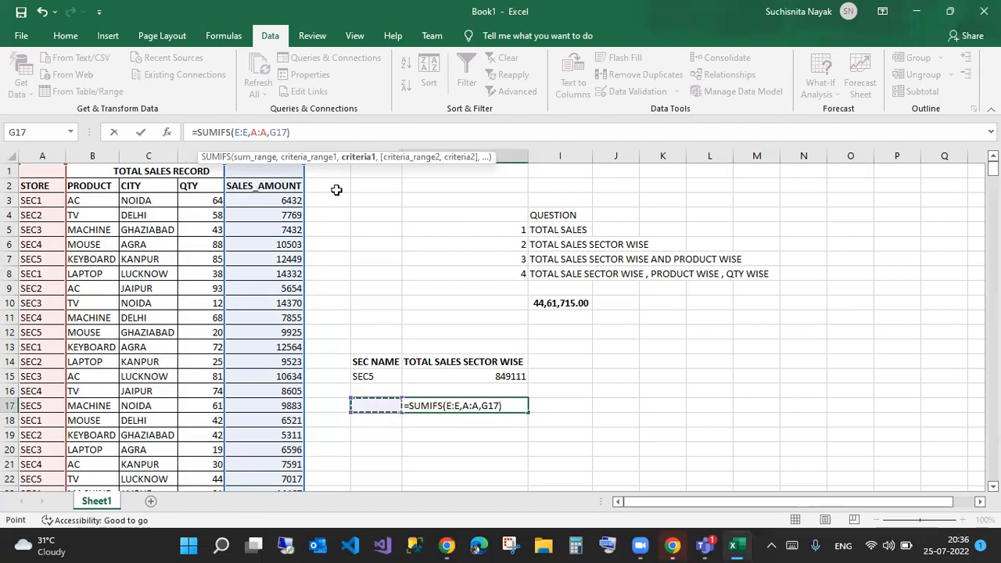
key("Return")
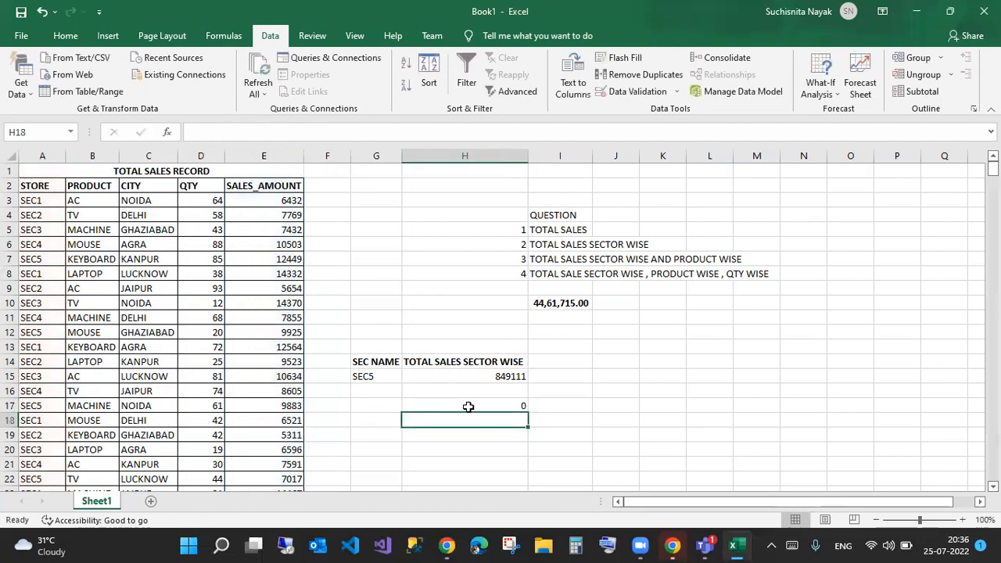
- Review H17's SUMIFS criteria range and keep the formula unchanged
left_click(464, 407)
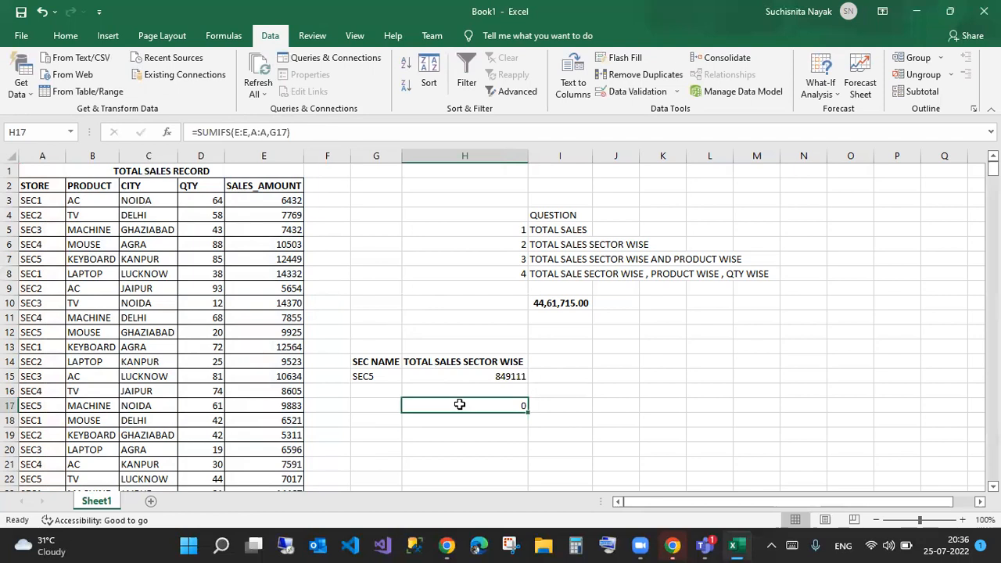
left_click(238, 133)
left_click(264, 132)
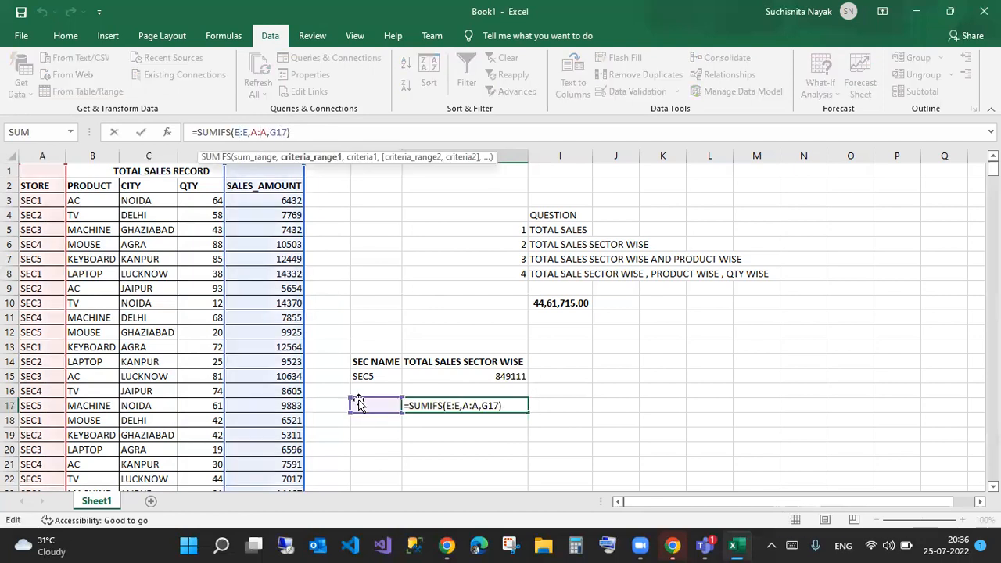
key("Return")
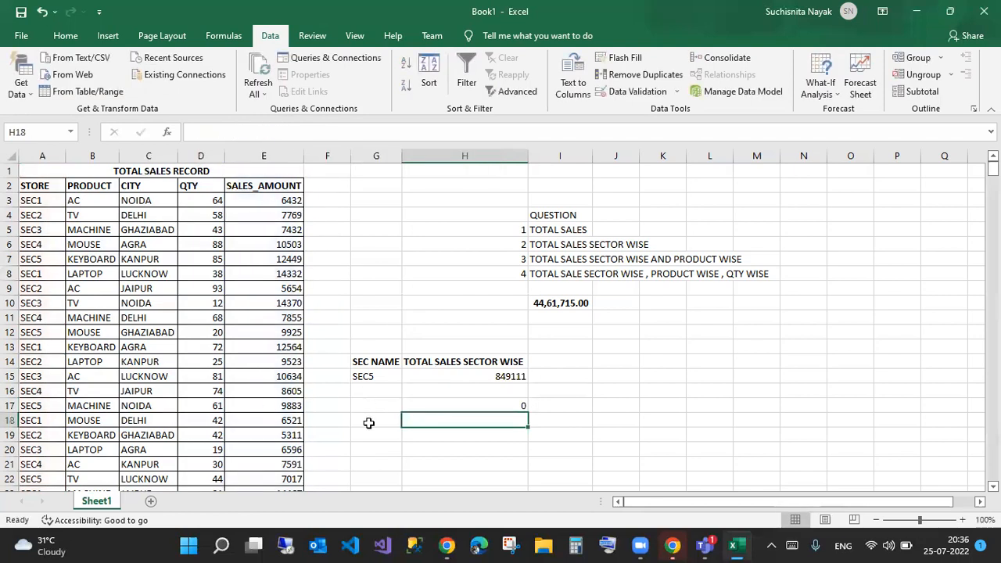
left_click(387, 416)
- Remove sec2 after it was entered by mistake in G16
left_click(375, 394)
type("sec2")
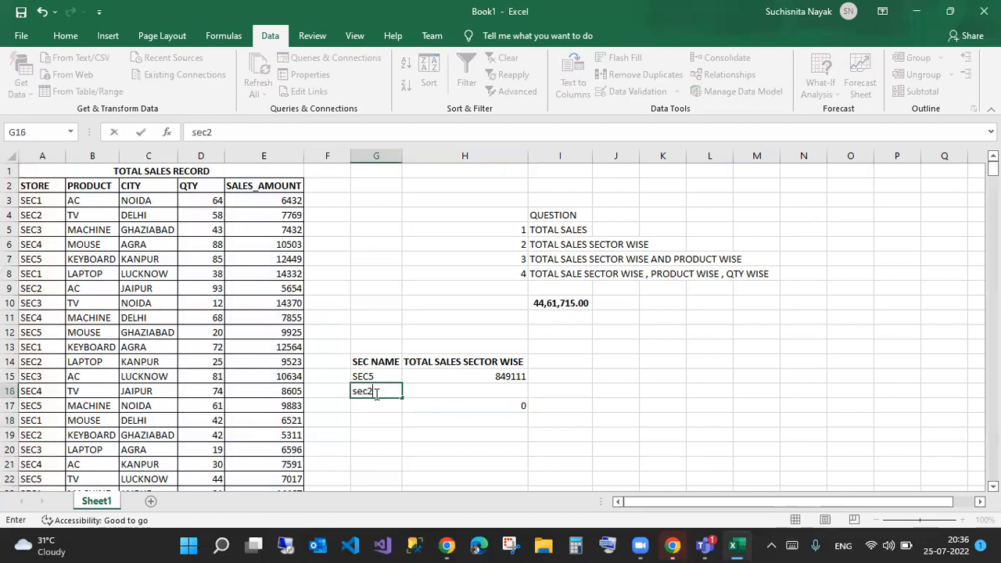
key("Return")
left_click(375, 394)
key("Delete")
key("Return")
- Try sec2, sec4, sec5 and sec10 in G17 to test H17's total
type("sec2")
key("Return")
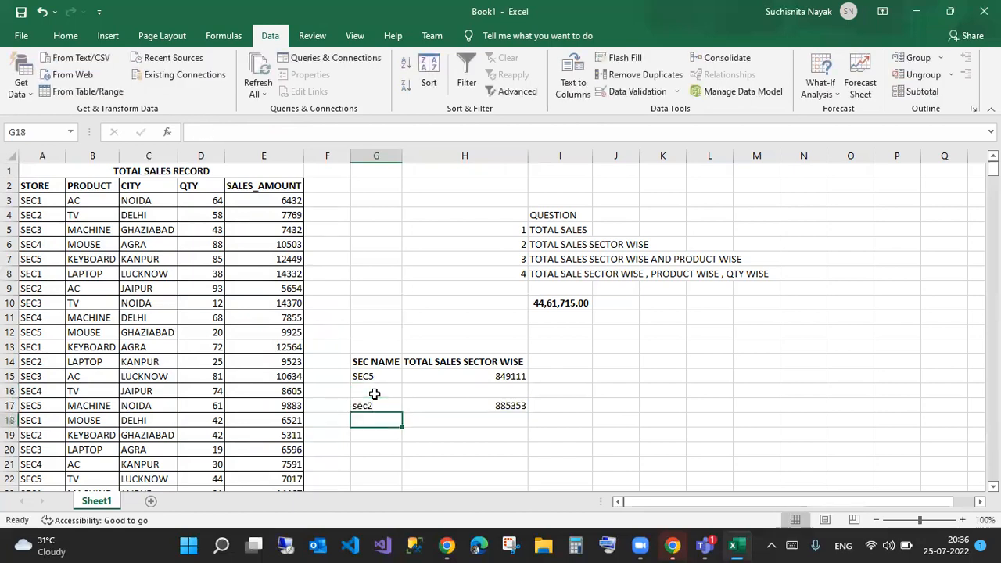
key("Up")
type("sec")
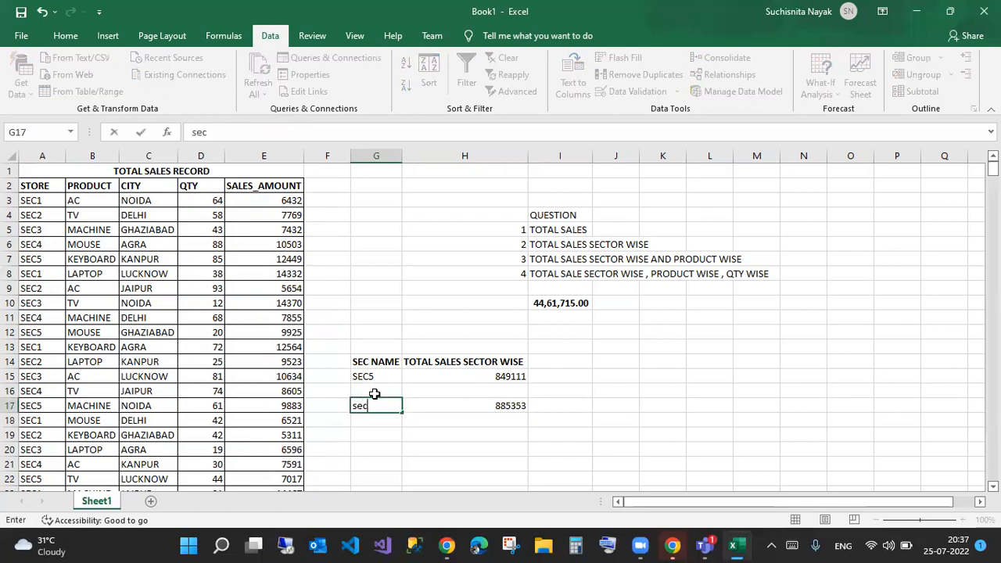
type("4")
key("Return")
key("Up")
type("sec5")
key("Return")
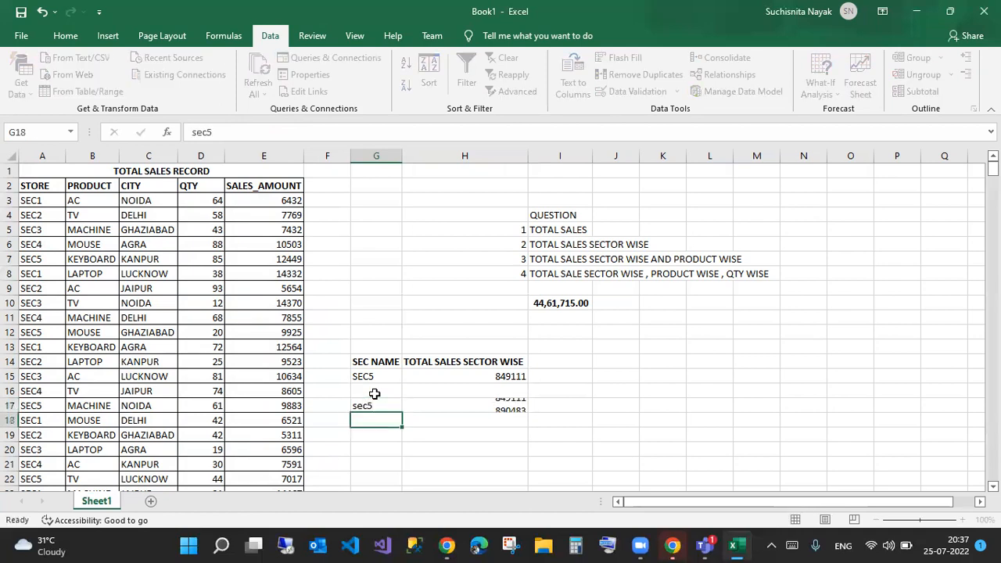
key("Up")
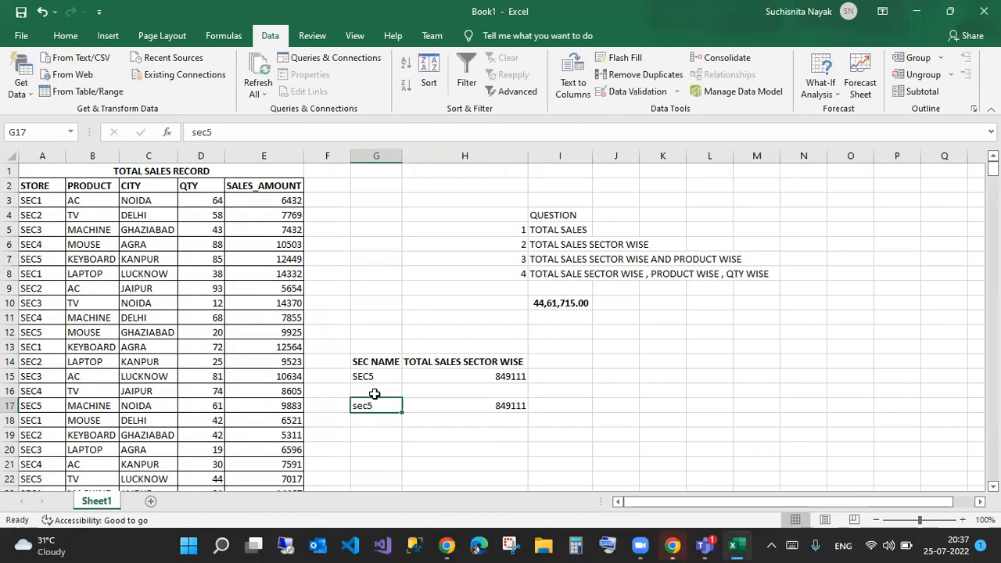
type("sec")
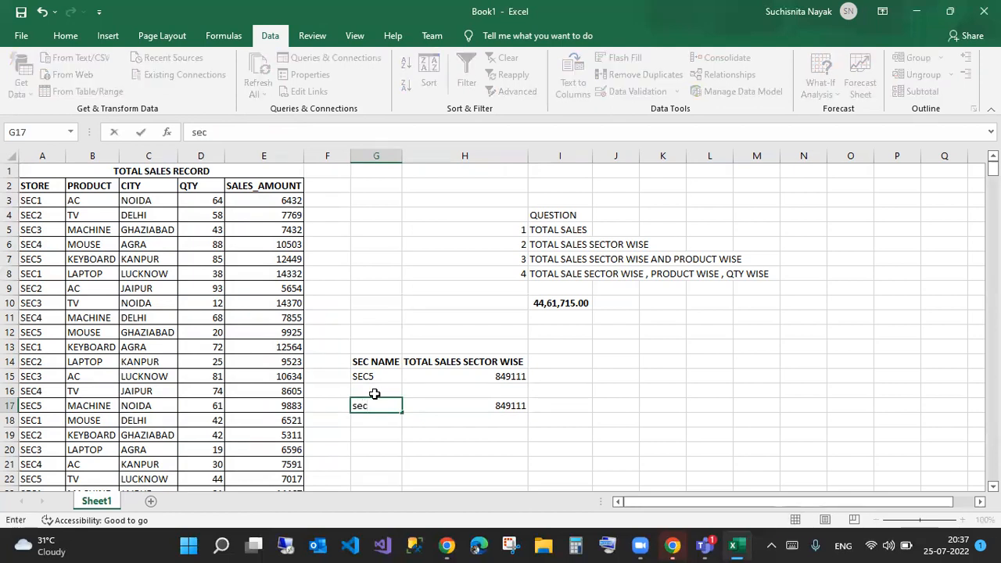
type("10")
key("Return")
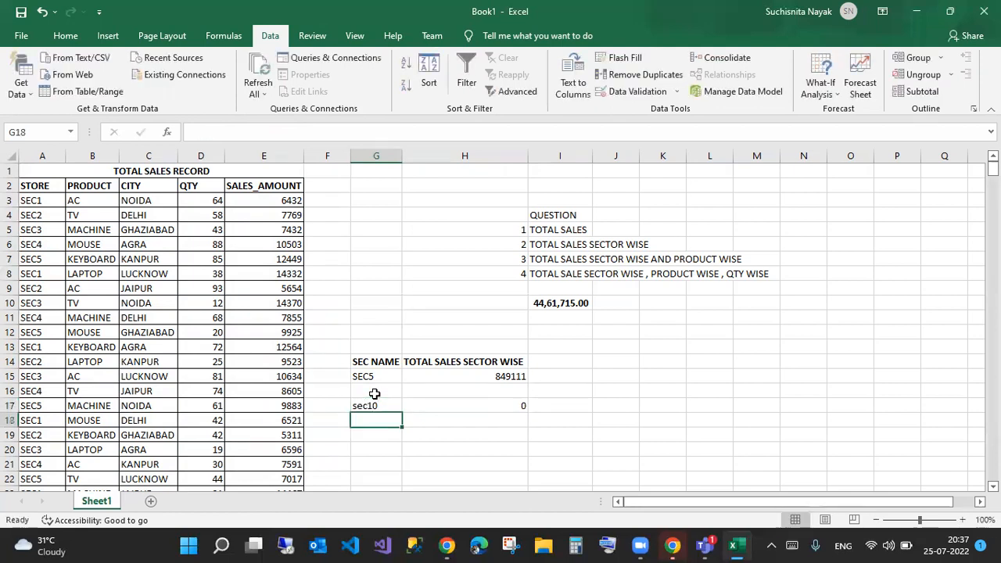
- Enter sec1 in G17 so H17 returns 915897
key("Up")
type("se")
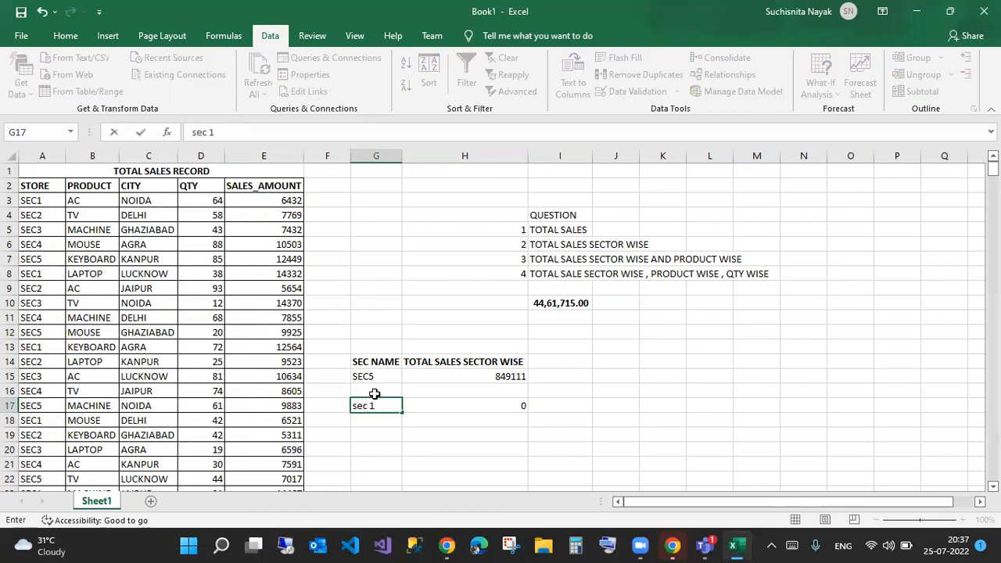
key("Return")
key("Up")
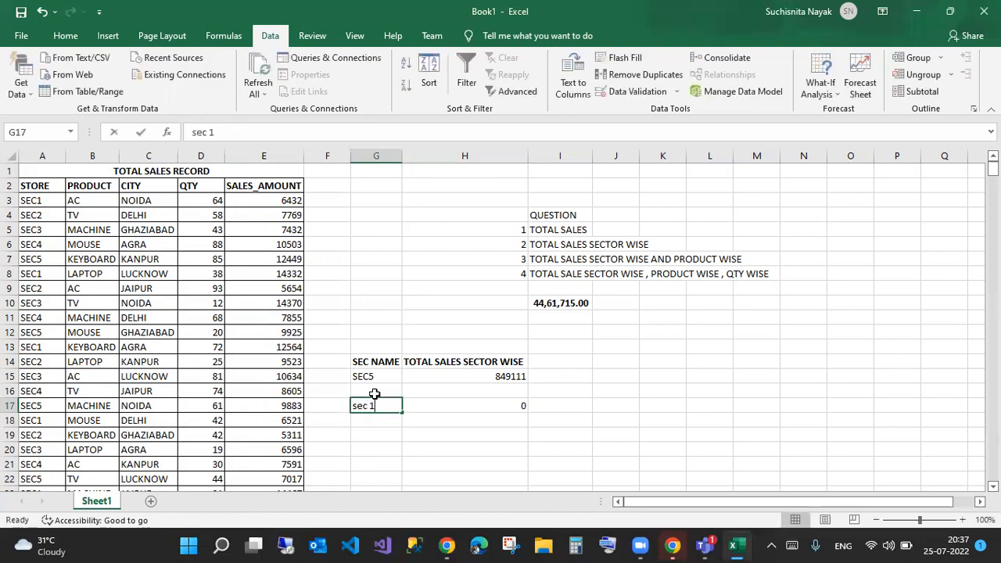
type("sec")
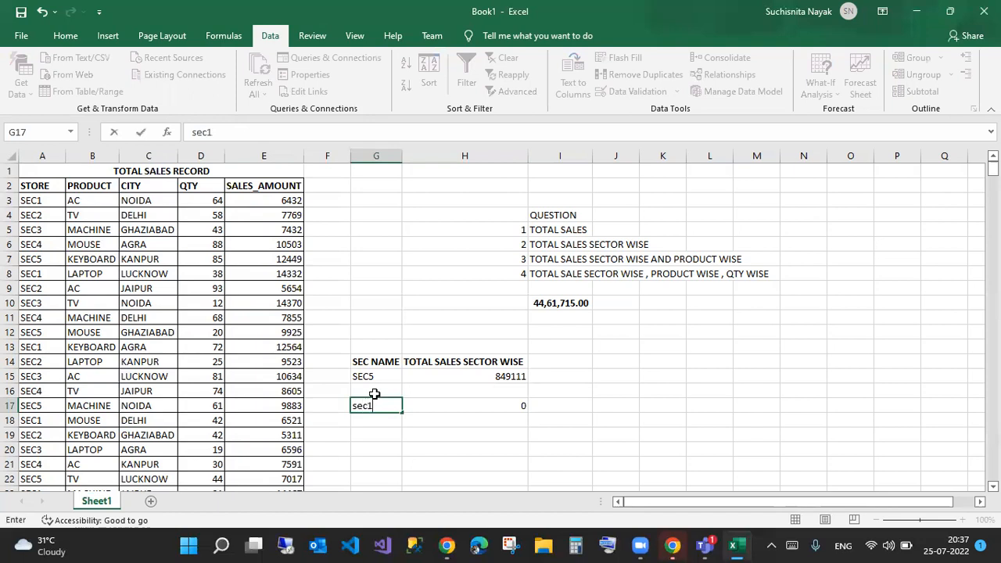
key("Return")
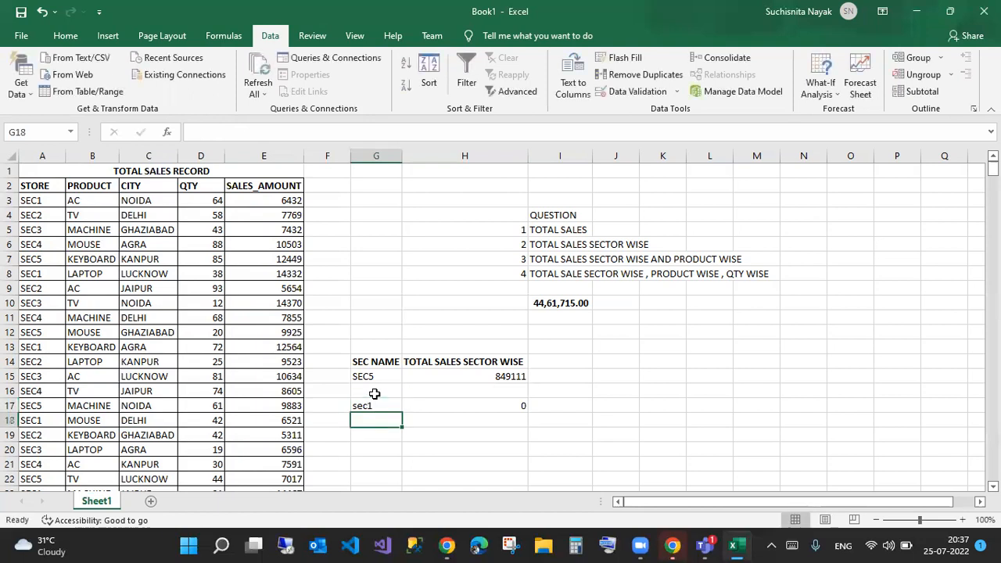
double_click(385, 406)
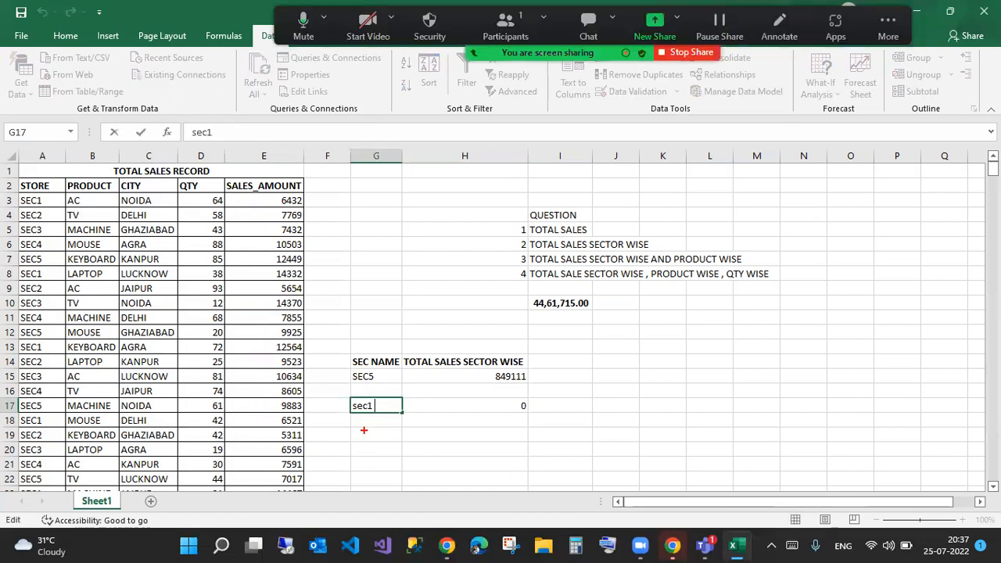
left_click_drag(372, 413, 362, 450)
key("Escape")
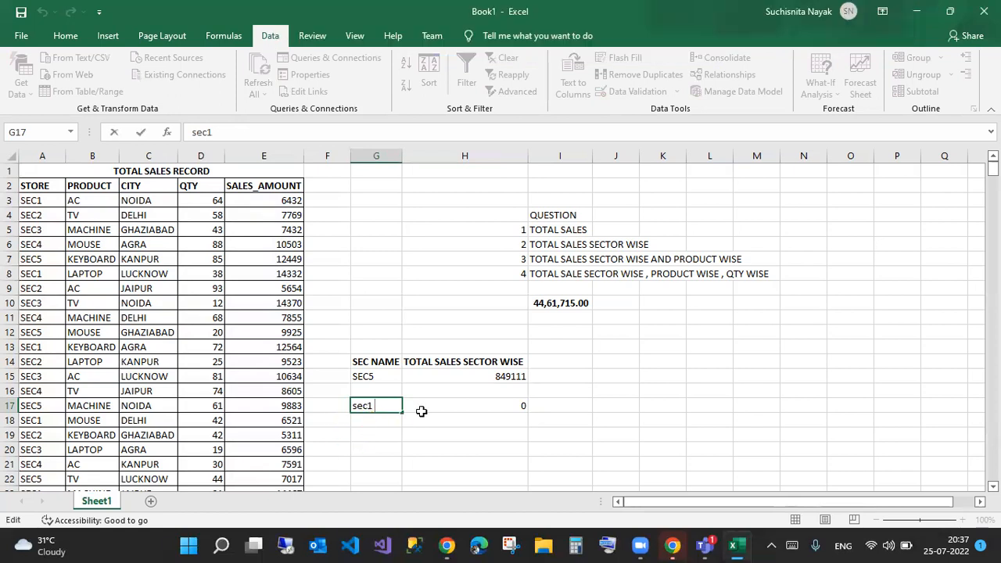
left_click_drag(470, 389, 568, 427)
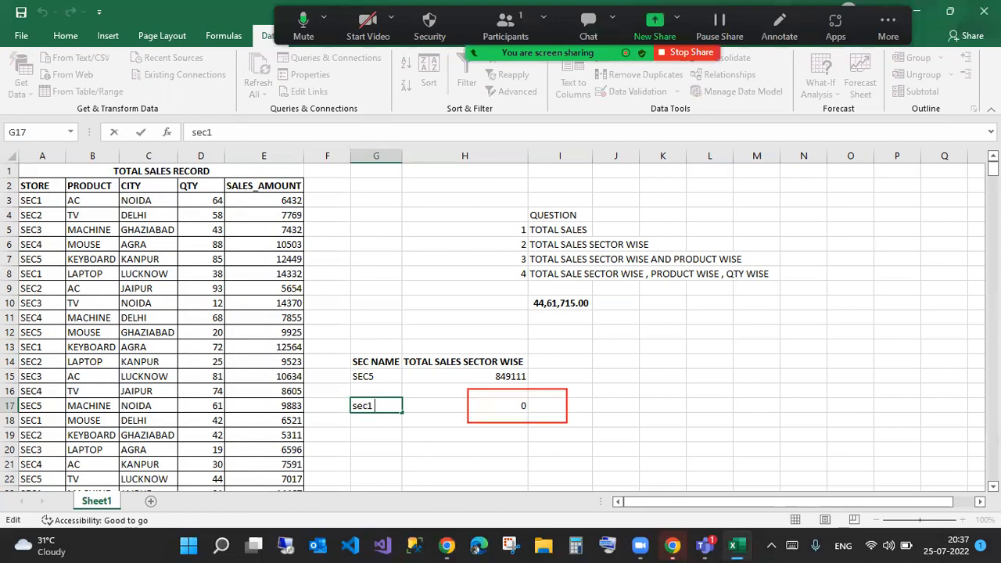
key("Escape")
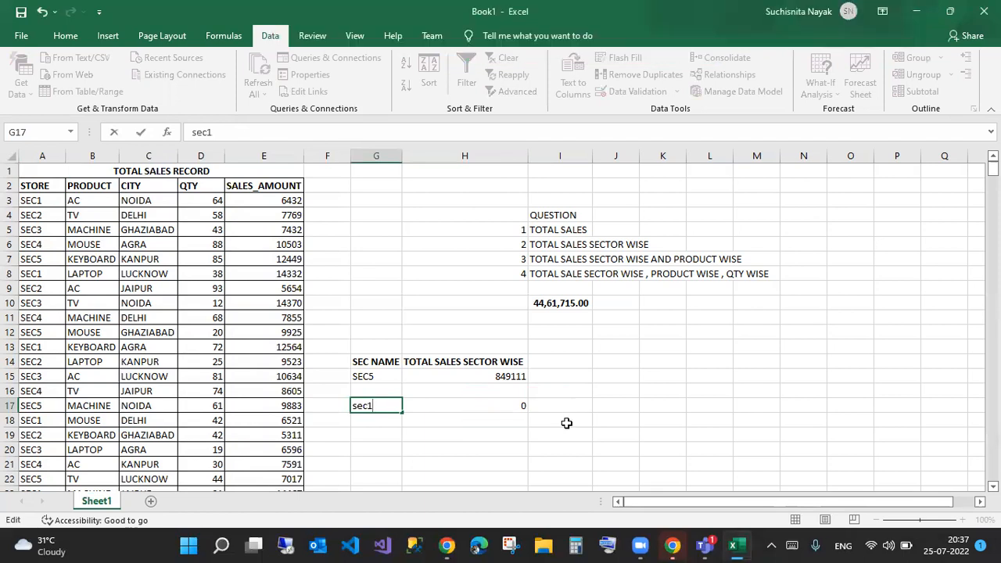
key("Return")
- Leave G15 on SEC5 and clear the test cells G17:I17
left_click(377, 403)
left_click(384, 379)
left_click(408, 377)
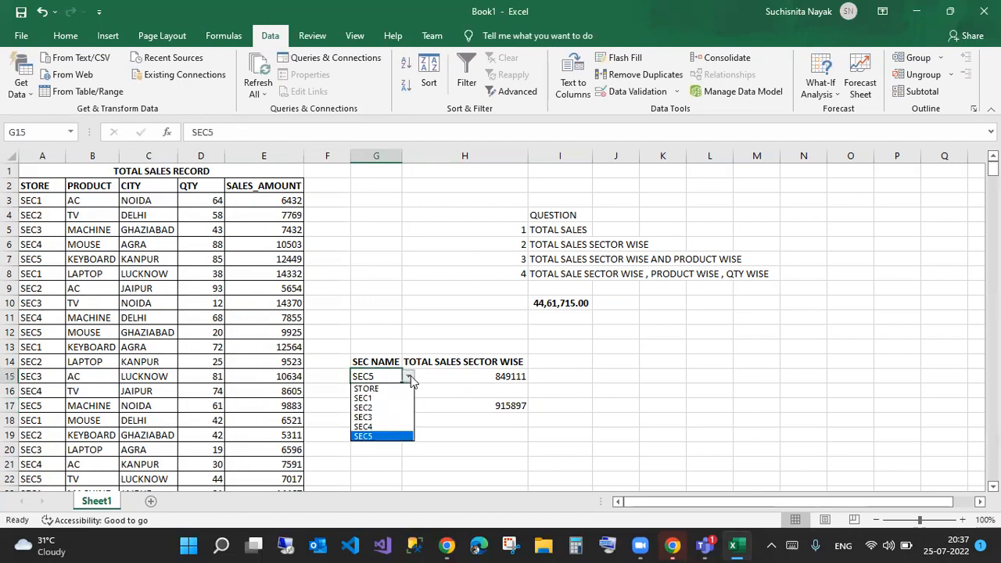
left_click(470, 442)
left_click(385, 406)
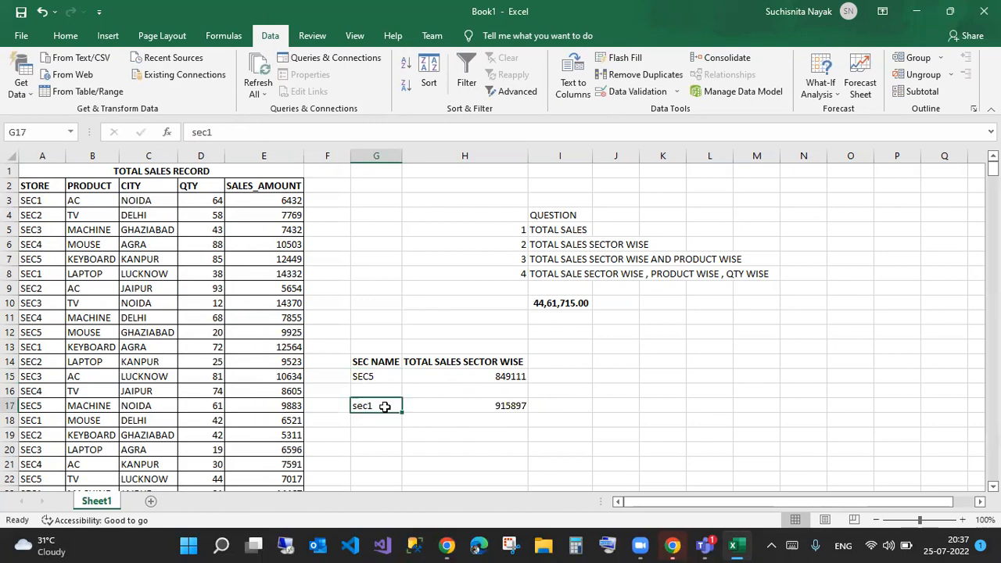
left_click_drag(385, 406, 549, 406)
key("Delete")
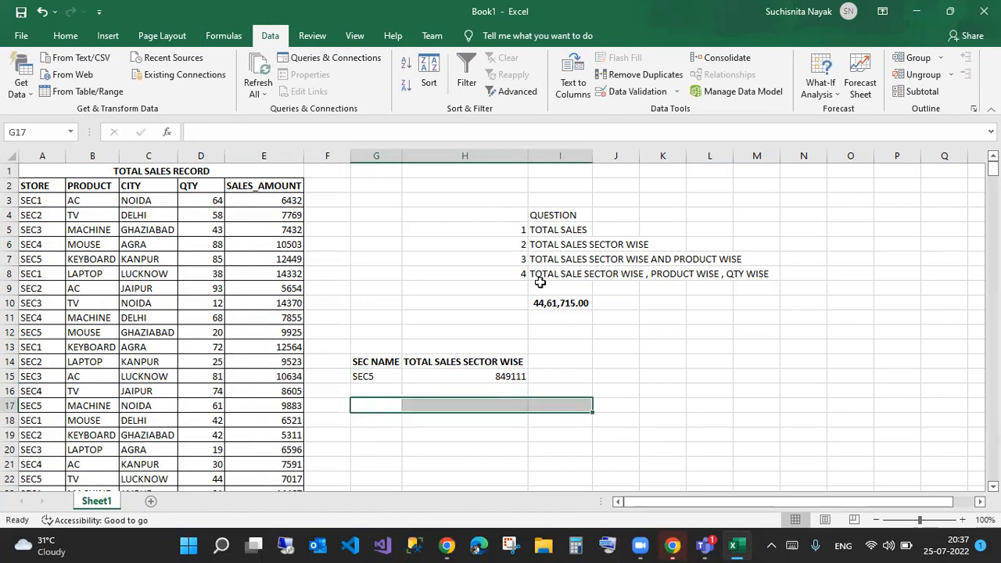
- Switch the G15 sector drop-down from SEC2 to SEC4
left_click(556, 230)
left_click(568, 303)
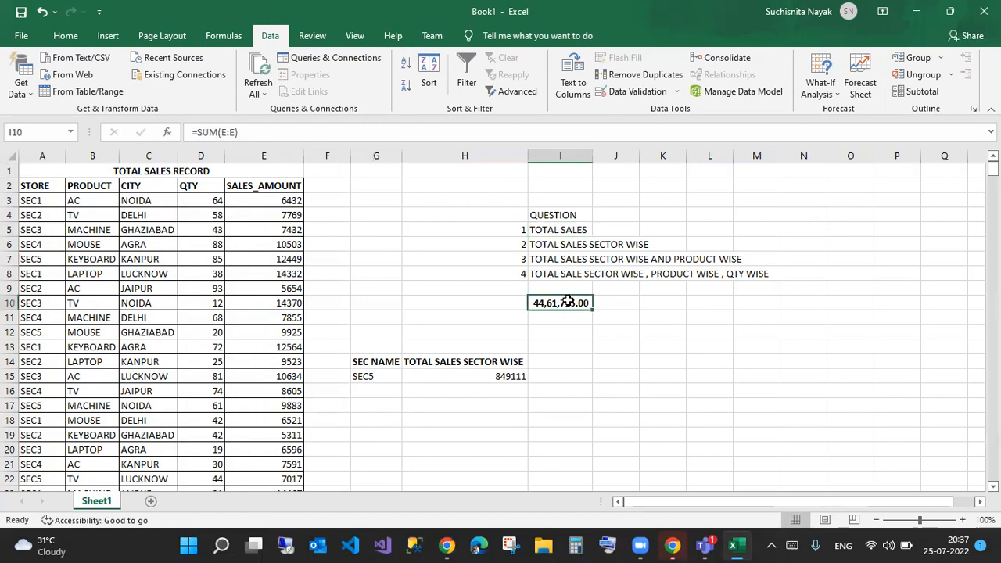
left_click(557, 244)
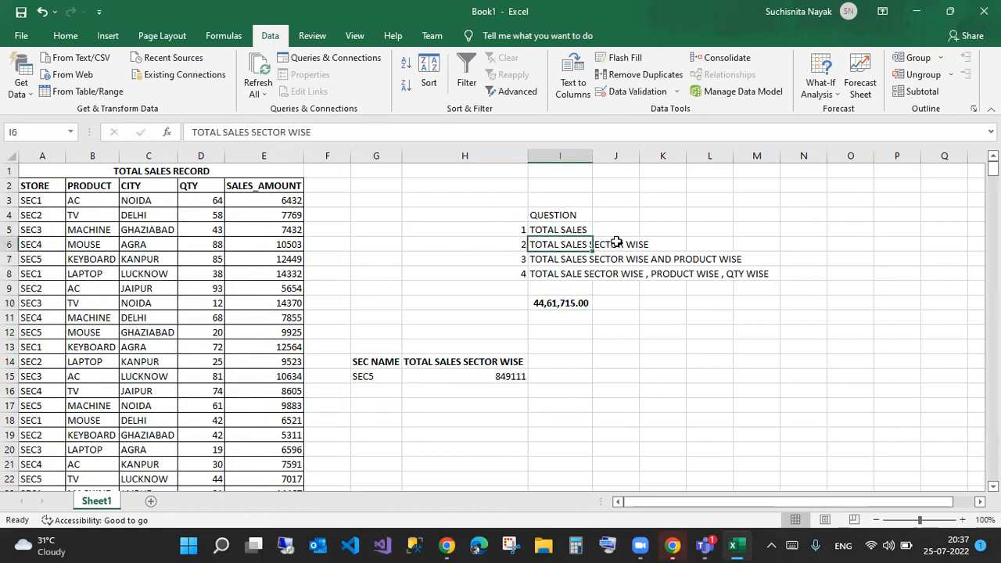
left_click(376, 376)
left_click(408, 376)
left_click(361, 410)
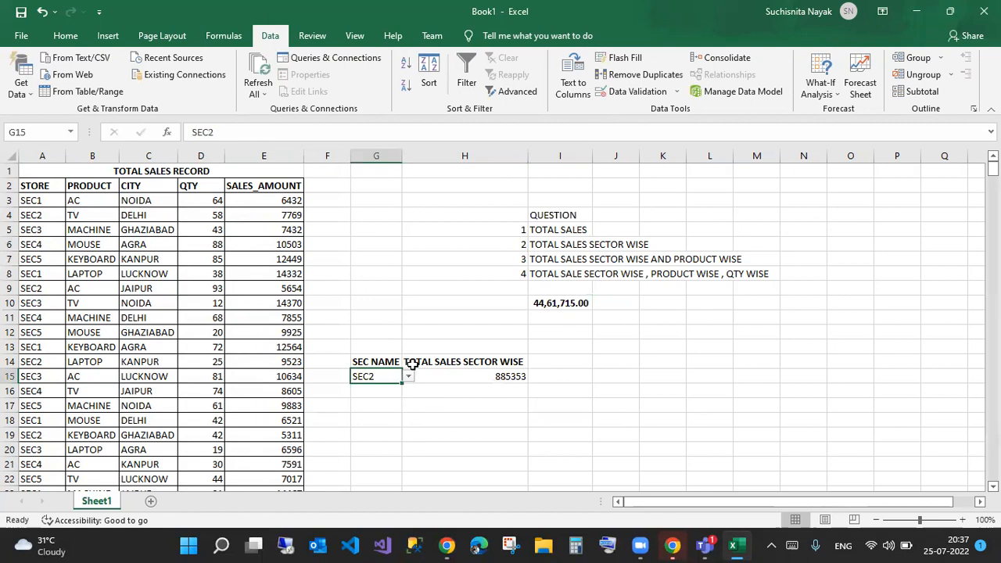
left_click(408, 377)
left_click(387, 427)
- Label cell G16 as 'sales %'
left_click(382, 394)
type("sec4")
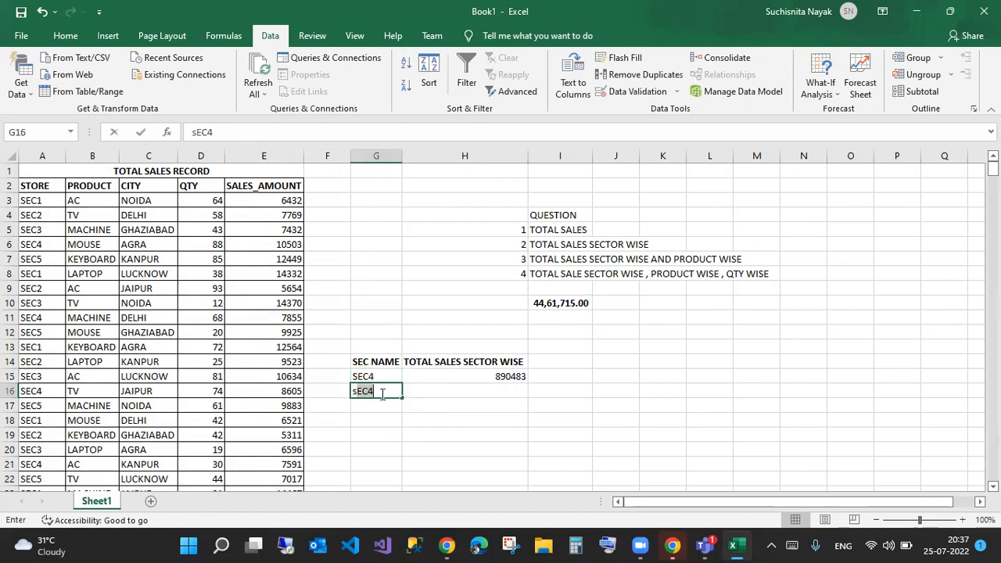
key("BackSpace")
key("BackSpace")
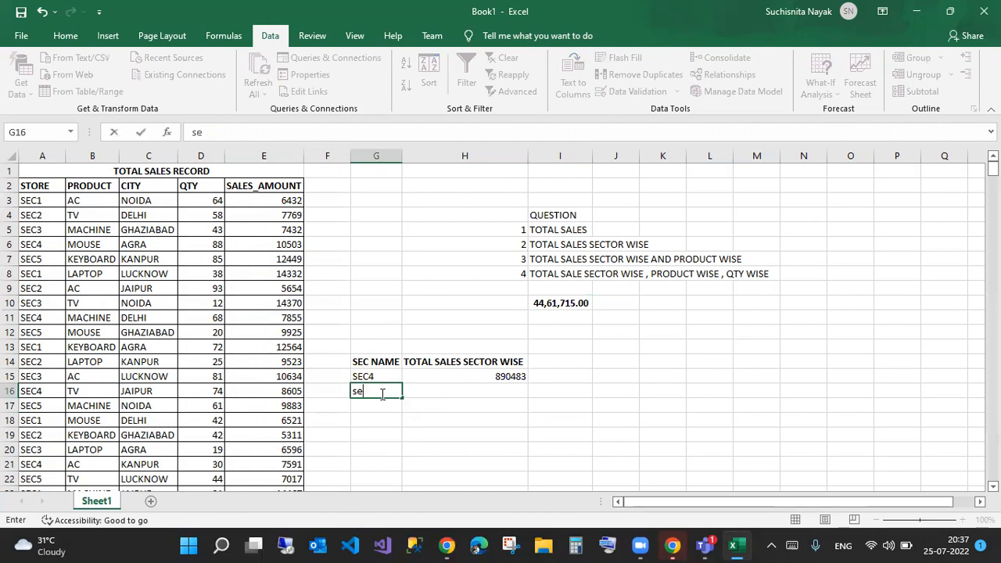
type("les %")
key("Tab")
- Enter =H15/I10*100 in H16 to show SEC4's sales percentage (19.96)
type("=")
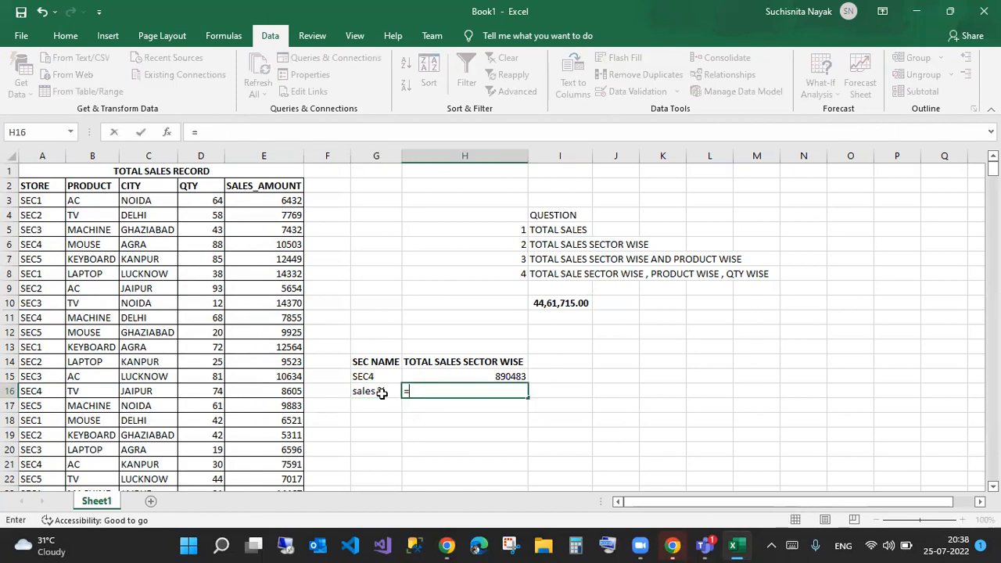
left_click(498, 375)
type("/")
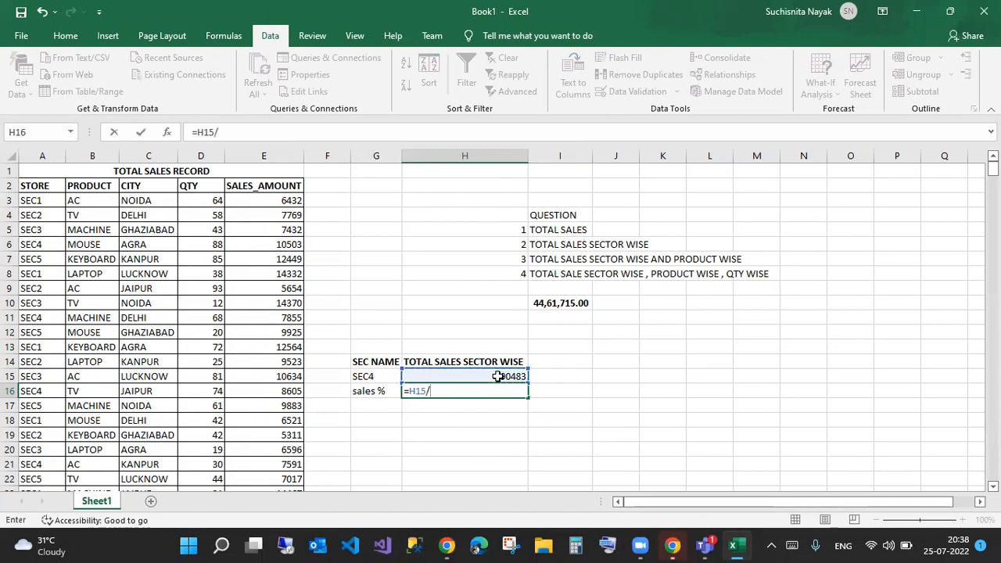
left_click(567, 303)
type("*100")
key("Return")
left_click(503, 376)
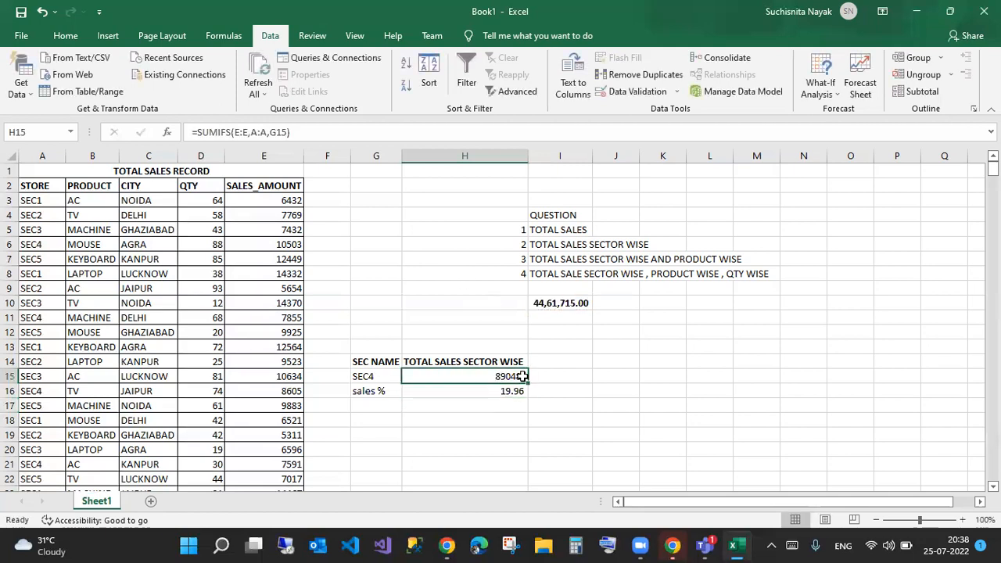
- Apply Comma Style to the sector total in H15
left_click(66, 35)
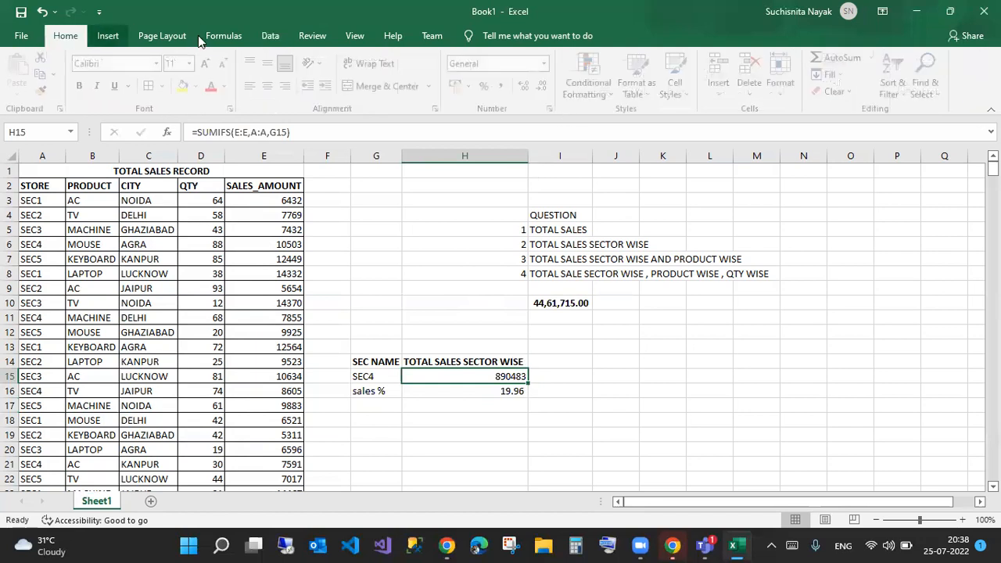
left_click(505, 86)
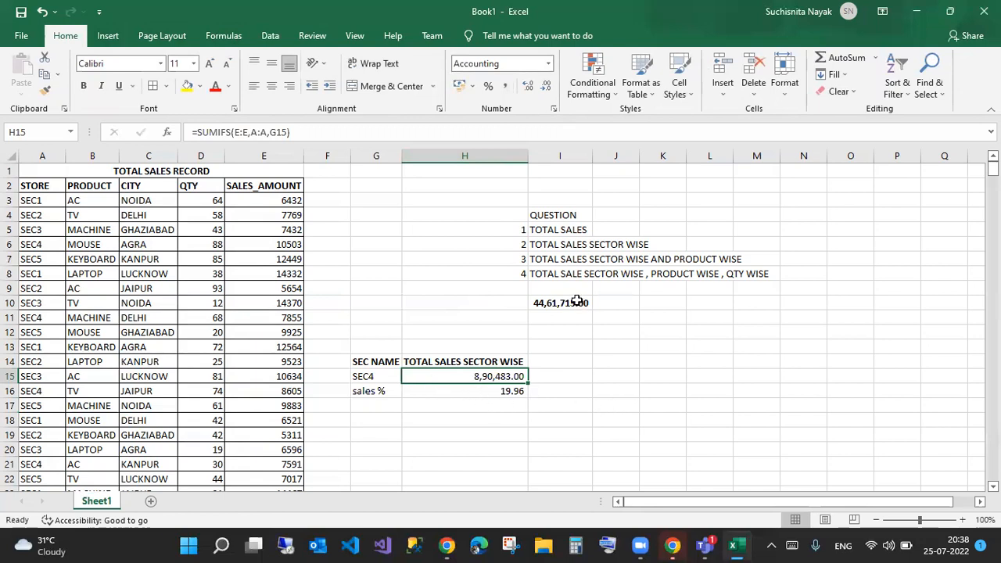
left_click(510, 392)
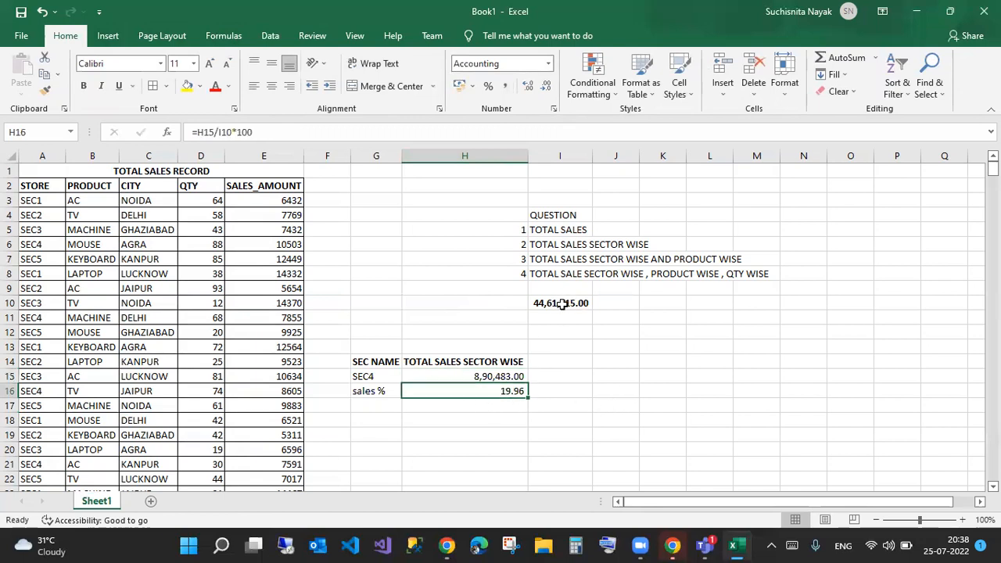
- Choose SEC1 and then SEC5 in G15, giving 8,49,111.00 and 19.03%
left_click(383, 376)
left_click(407, 376)
left_click(381, 399)
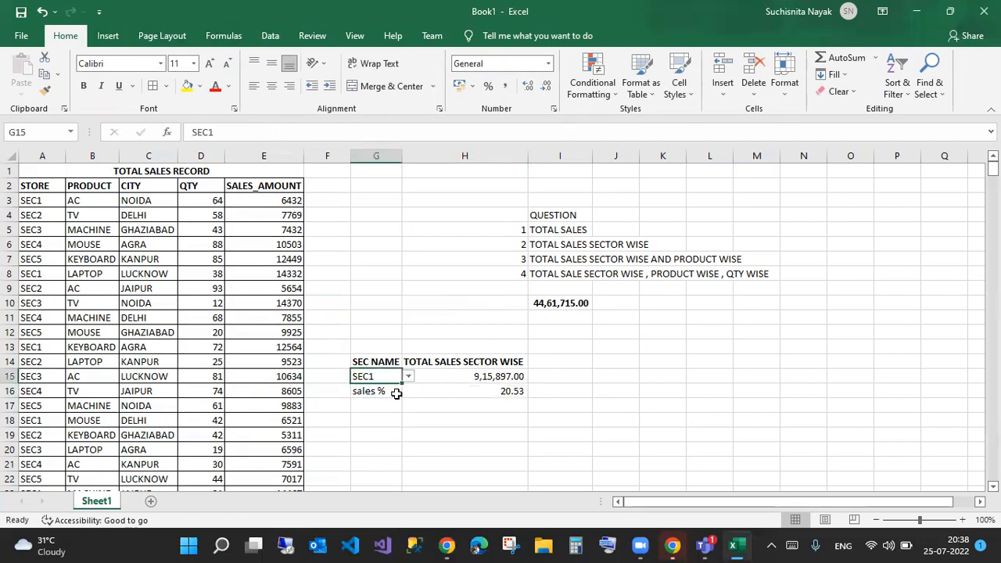
left_click(408, 377)
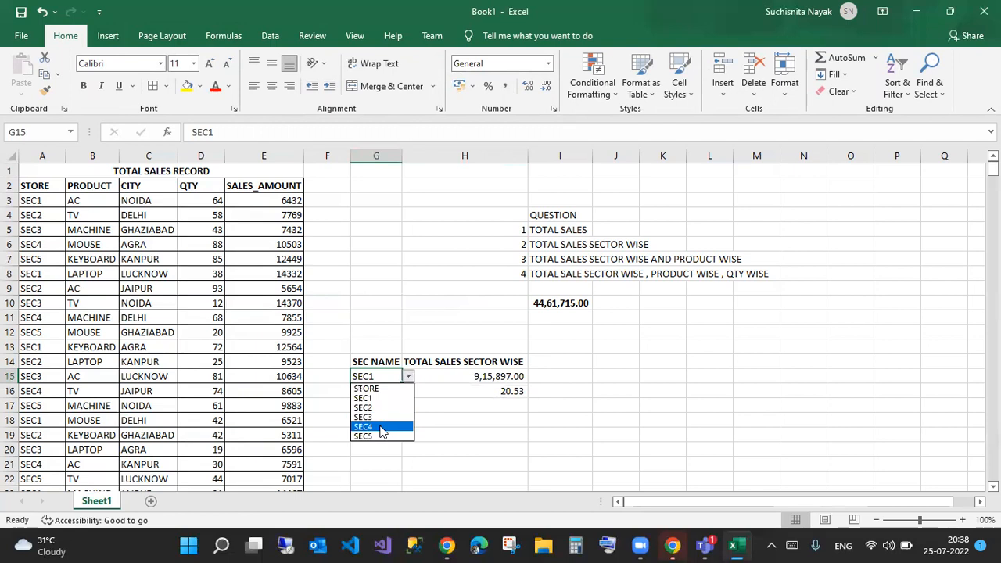
left_click(381, 436)
left_click(391, 431)
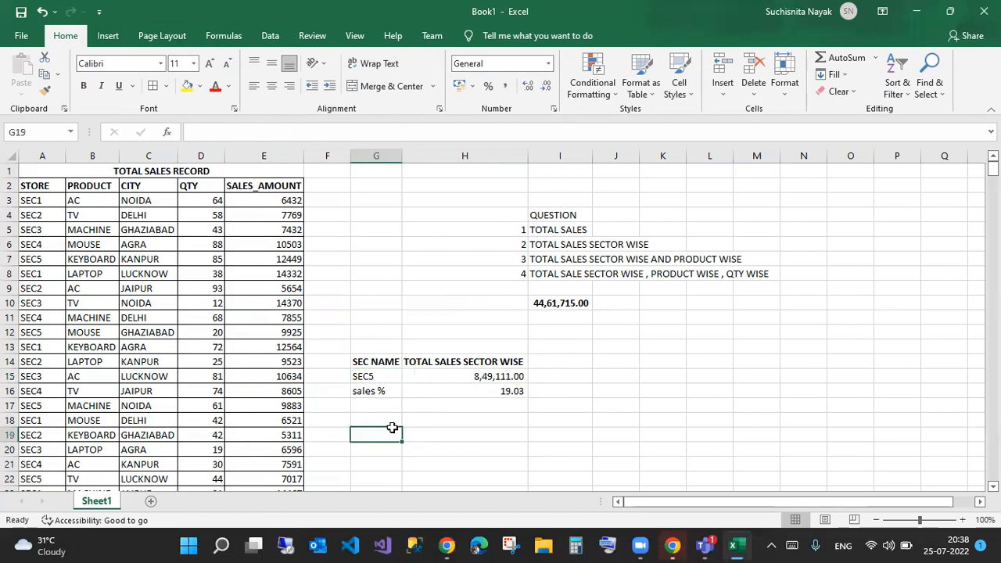
left_click(571, 261)
- Review the question headings in rows 5-7 and the total in I10
left_click_drag(572, 260, 632, 259)
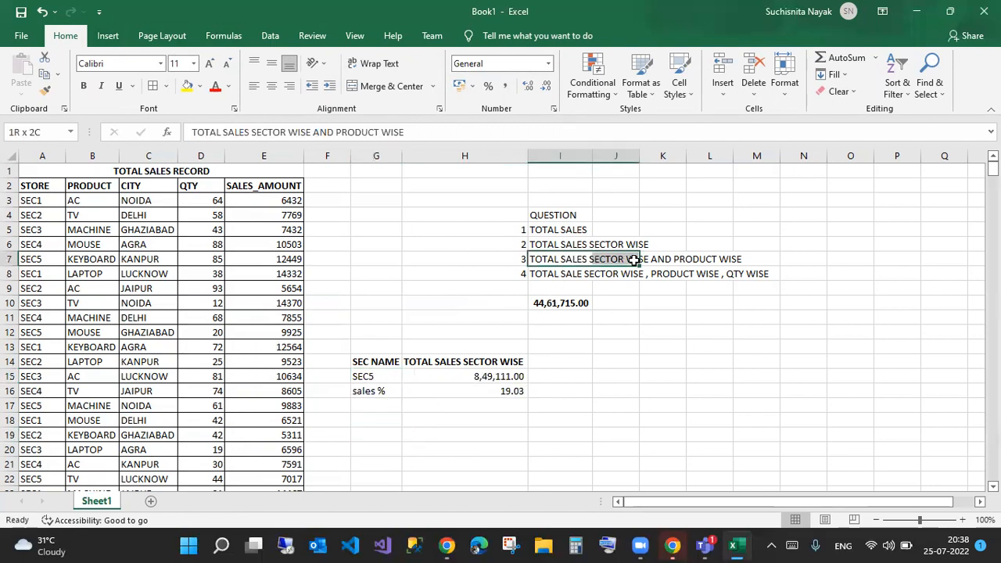
left_click(545, 232)
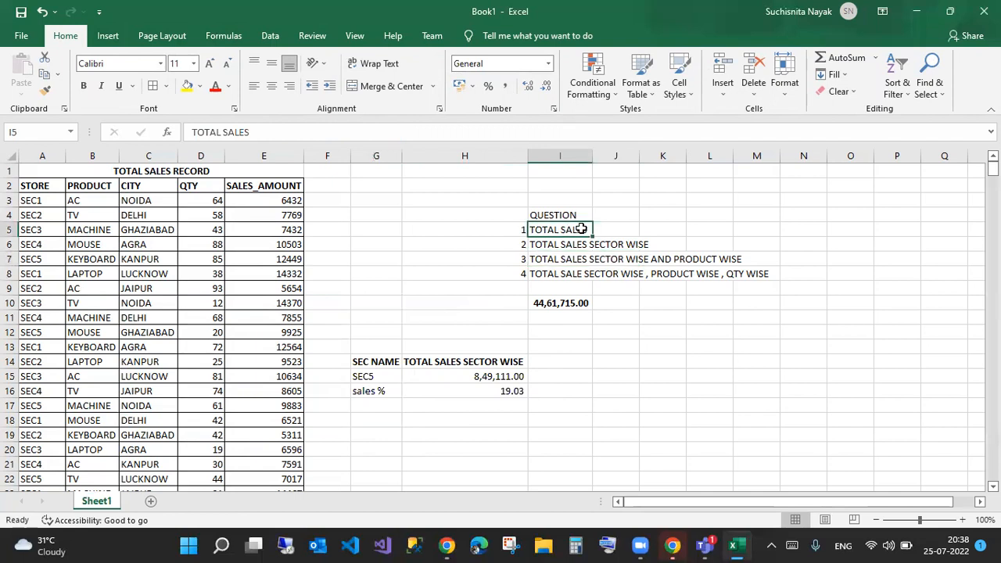
left_click(564, 302)
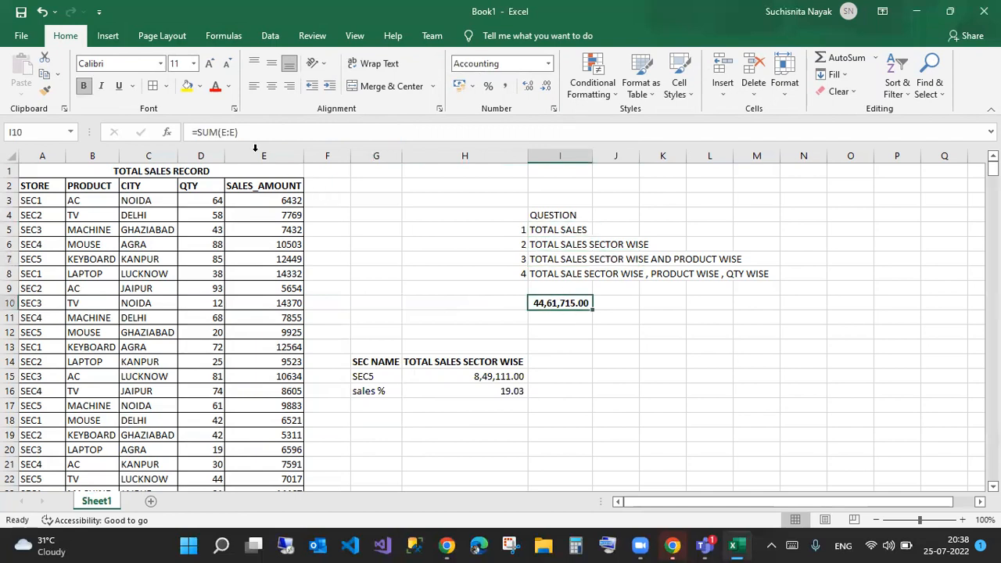
left_click(597, 370)
left_click_drag(562, 247, 631, 247)
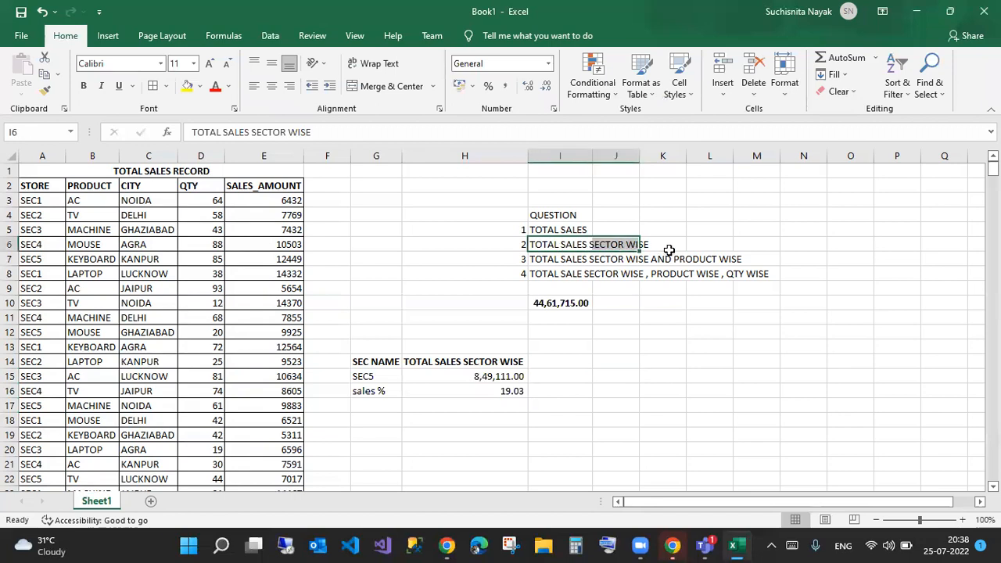
left_click_drag(563, 260, 727, 259)
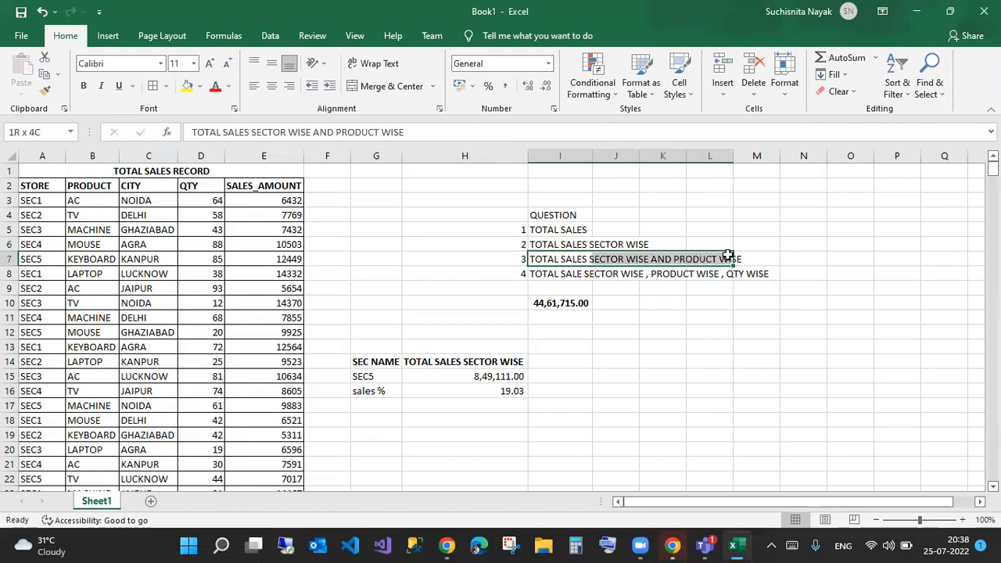
left_click(630, 259)
left_click(703, 259)
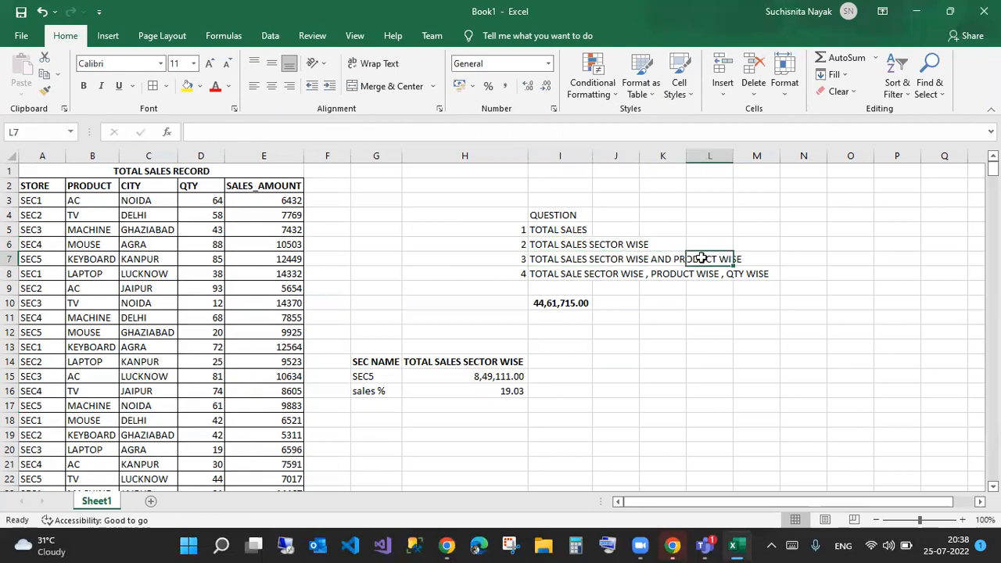
left_click(378, 426)
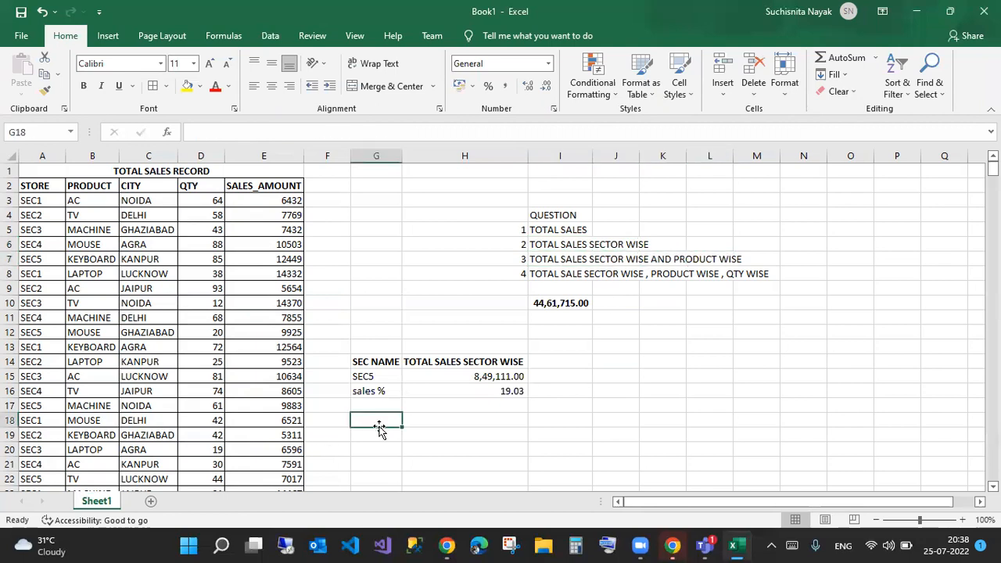
- Copy question 3's heading from I7 into G19
left_click(553, 261)
key("ctrl+c")
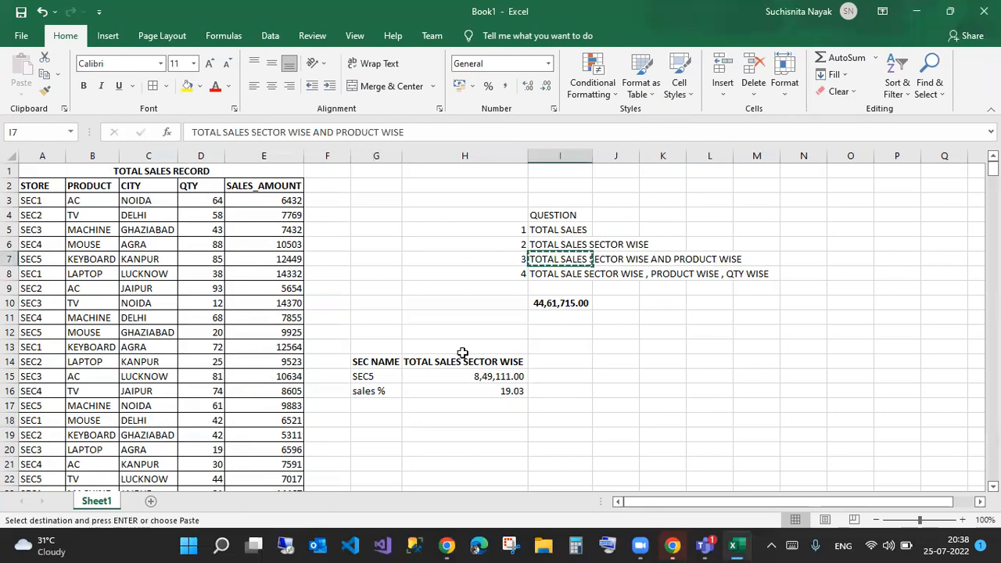
left_click(381, 433)
key("ctrl+v")
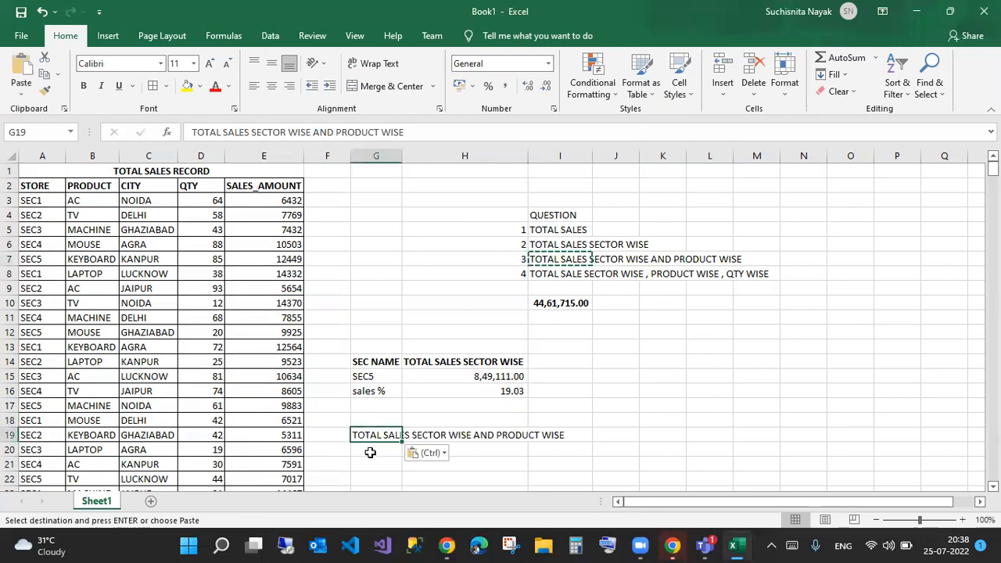
left_click(370, 453)
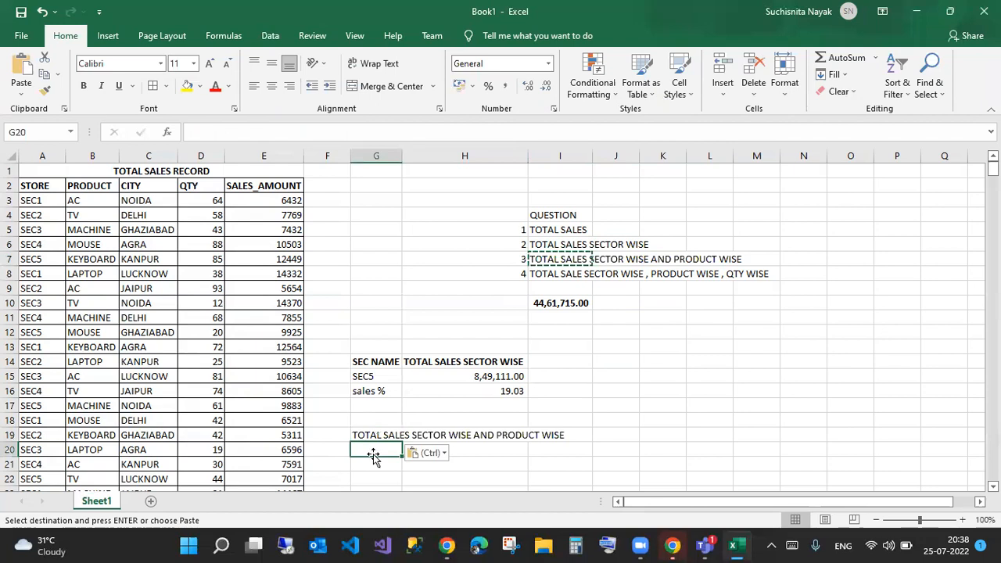
- Add a list validation to G20 sourced from store names $A$2:$A$7
left_click(270, 36)
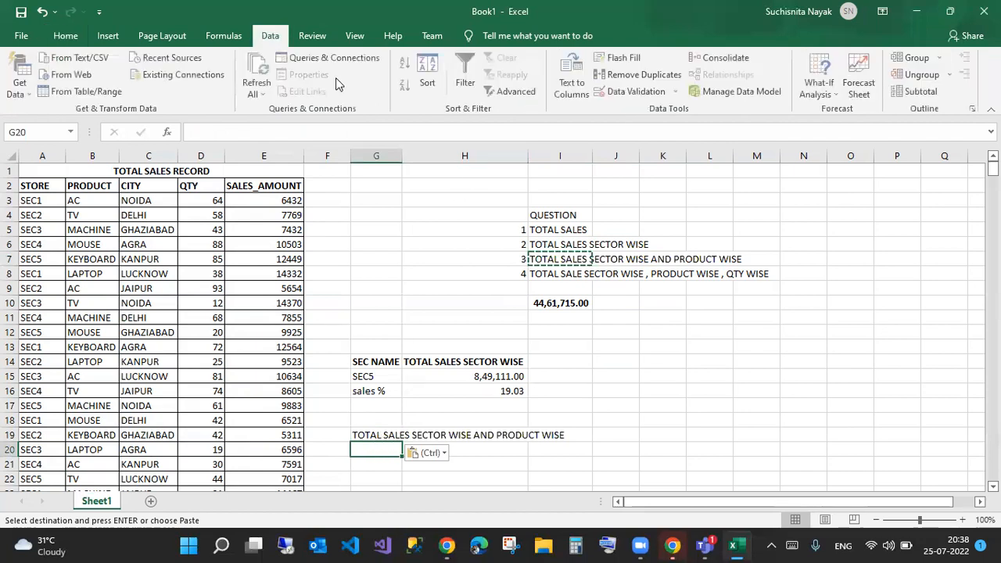
left_click(630, 91)
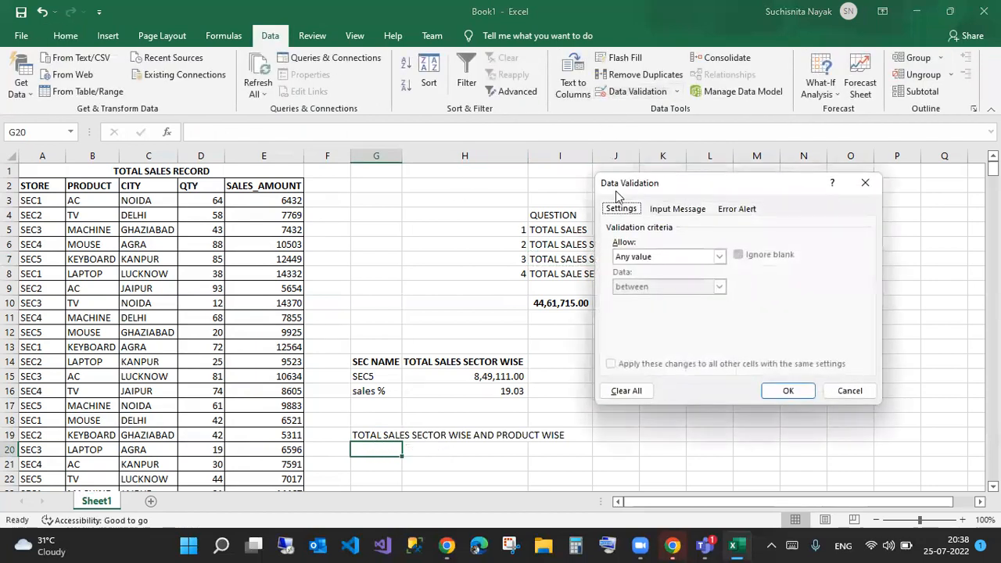
left_click(642, 257)
left_click(634, 295)
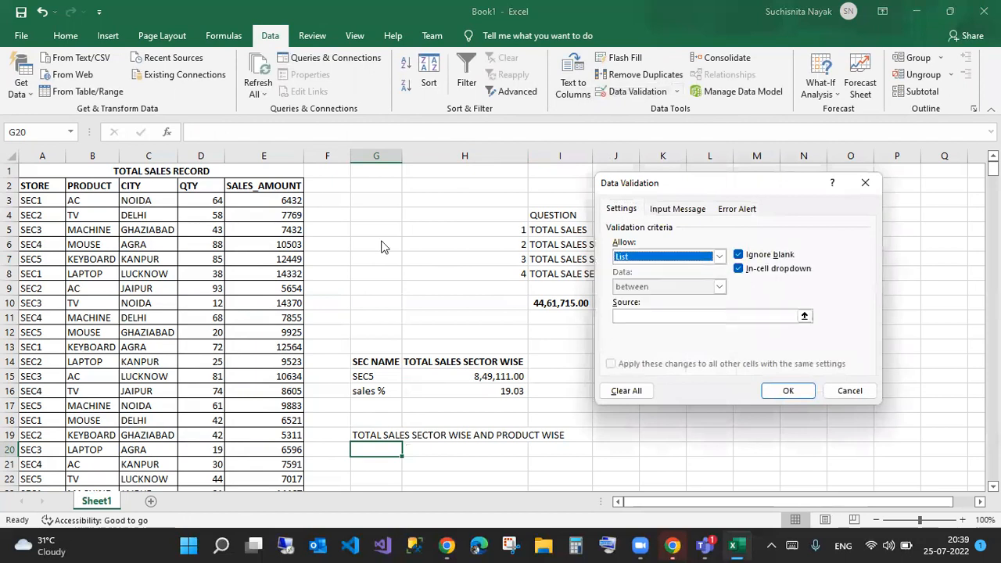
left_click(648, 316)
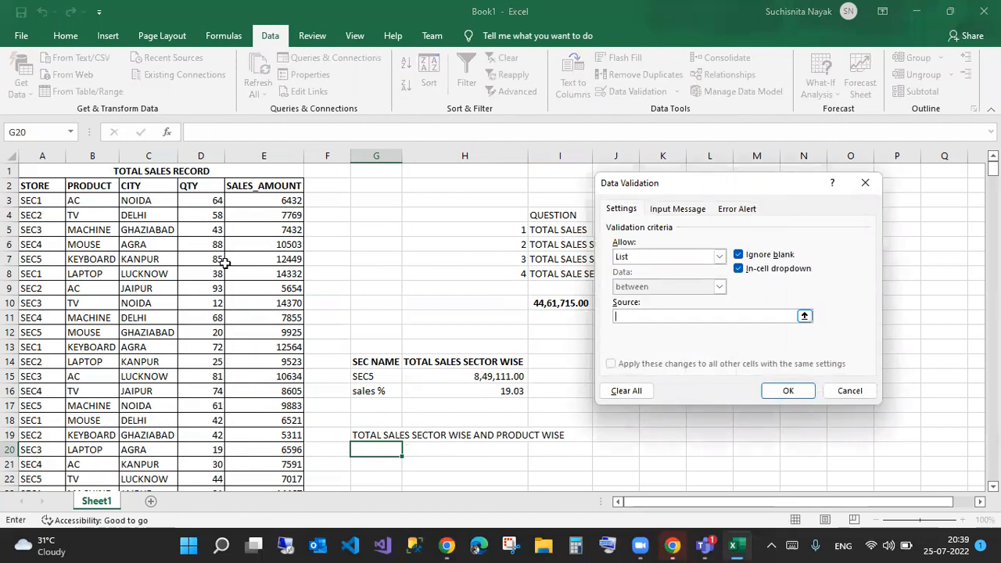
left_click_drag(35, 187, 35, 259)
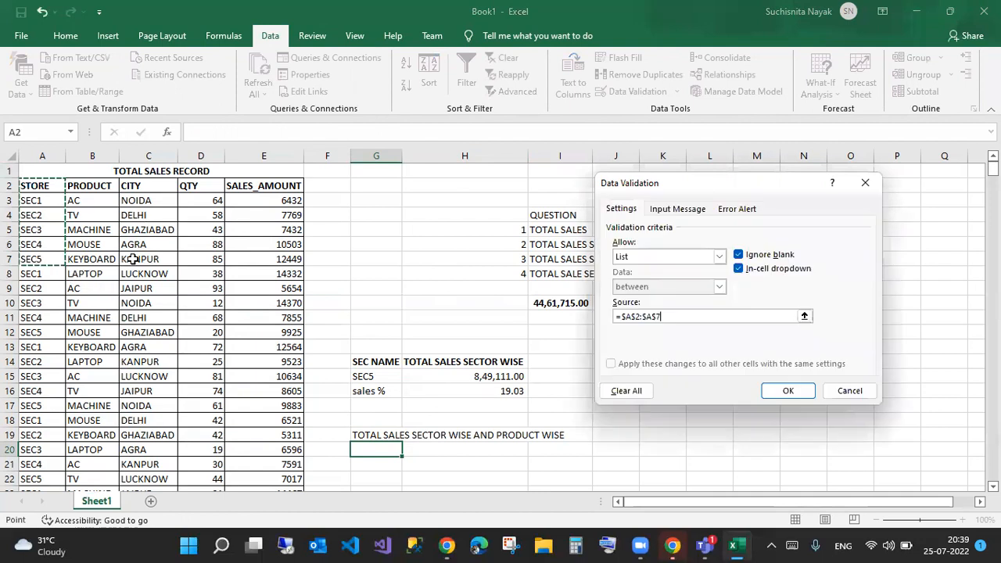
left_click(790, 391)
- Add a list validation to G21 sourced from products $B$2:$B$8
left_click(383, 468)
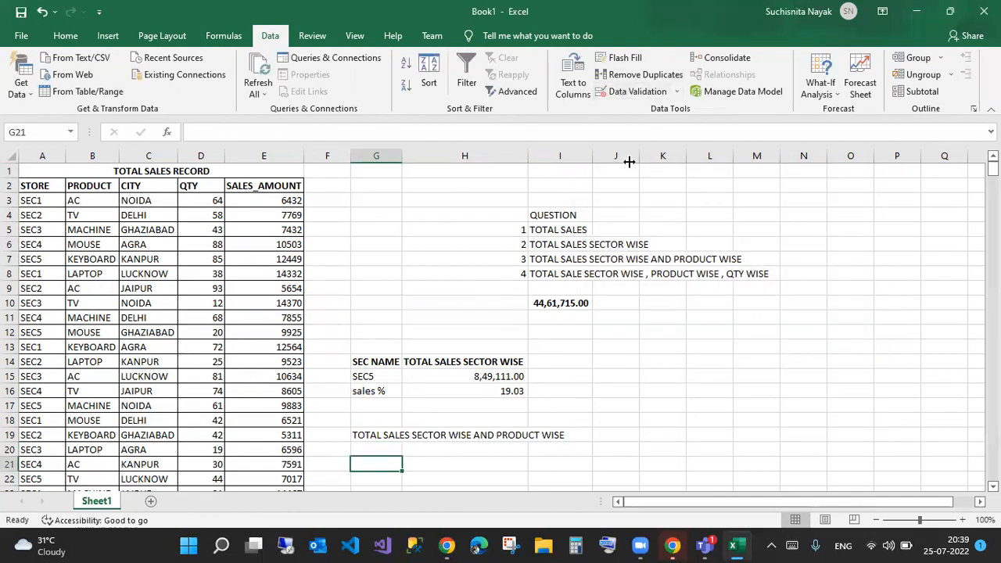
left_click(631, 92)
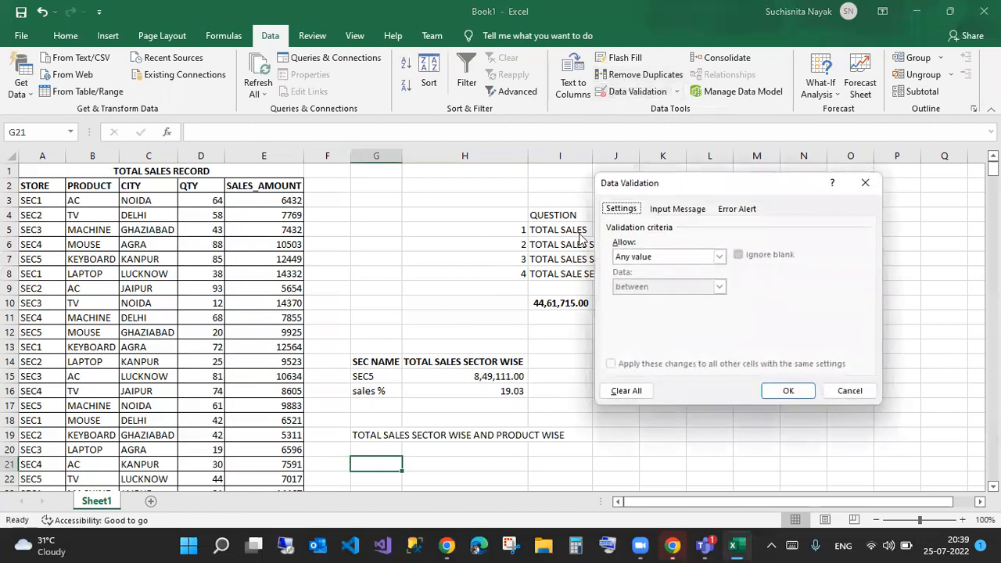
left_click(667, 258)
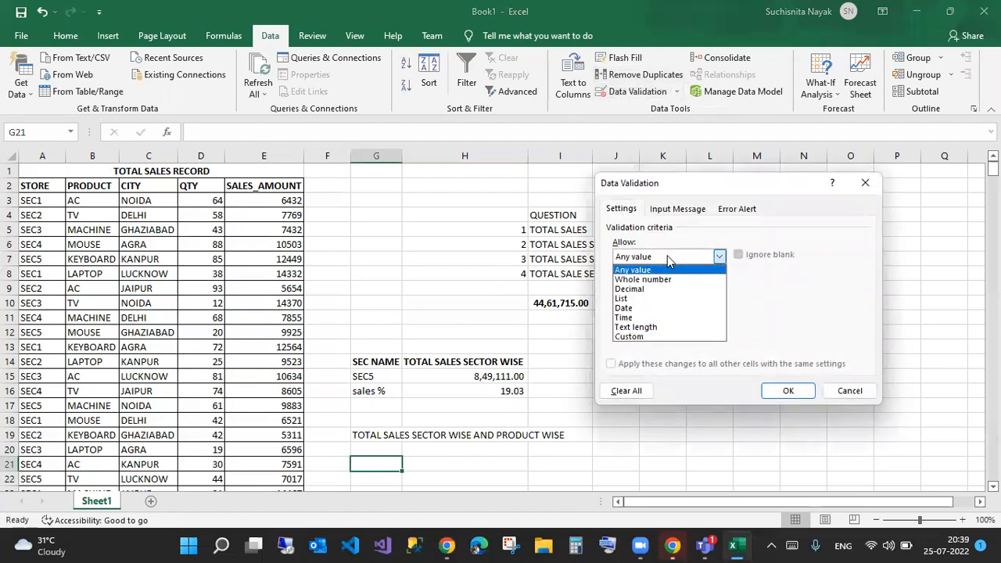
left_click(623, 298)
left_click(792, 316)
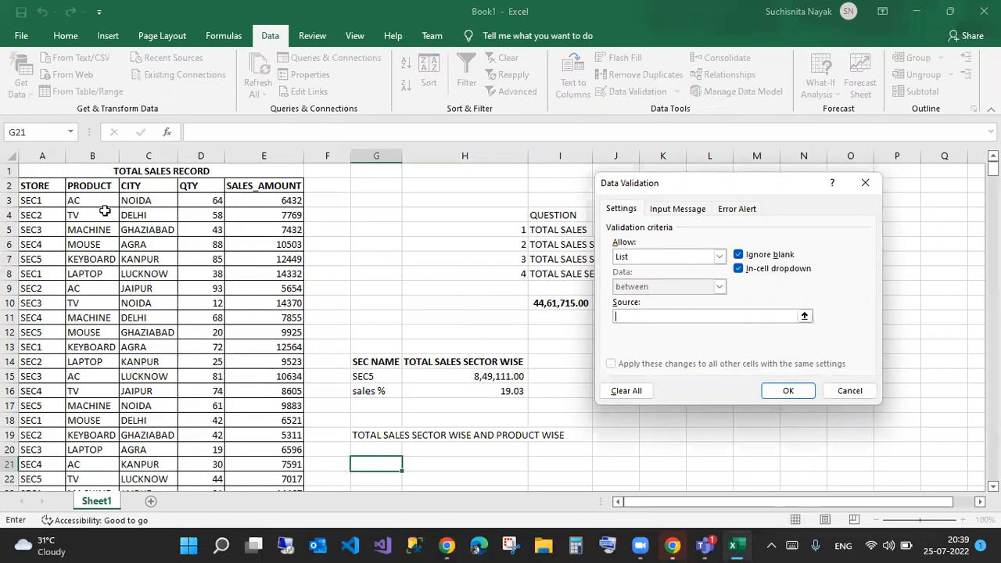
left_click_drag(87, 192, 97, 271)
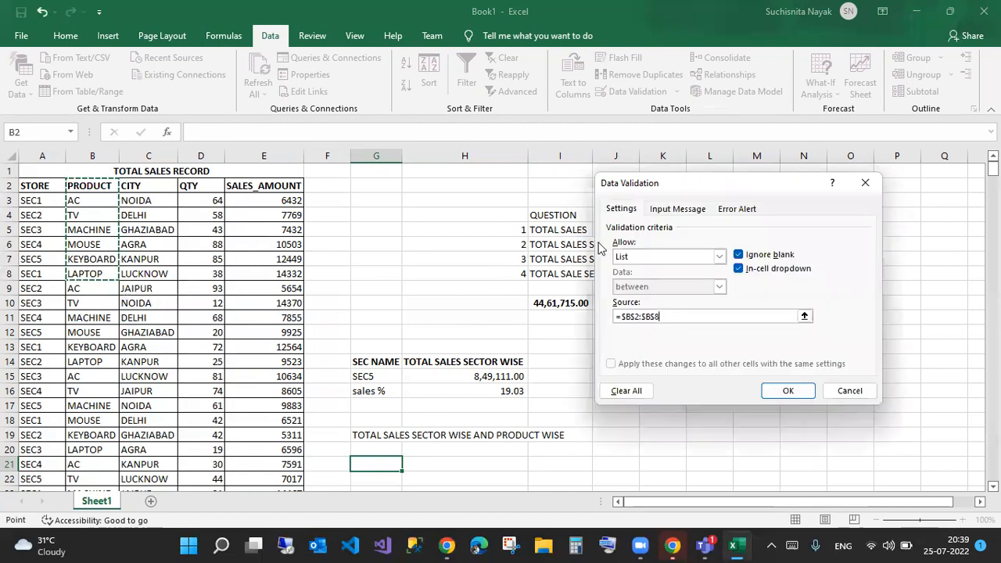
left_click(789, 391)
- Type the label 'store' in F20 and start 'product' below it
left_click(332, 450)
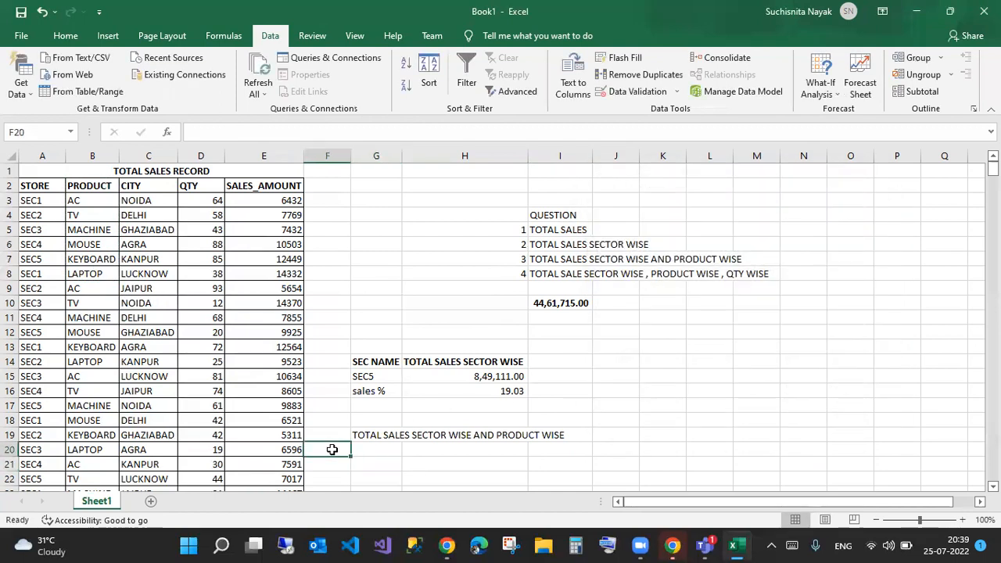
type("store")
key("Return")
type("produc")
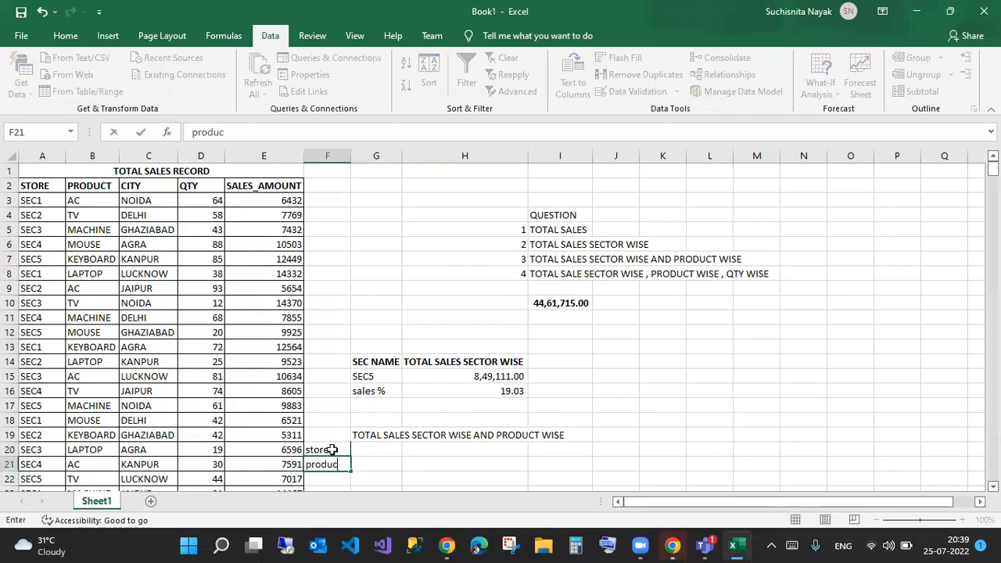
type("t")
- Commit 'product' in F21 beside the G21 product drop-down
key("Tab")
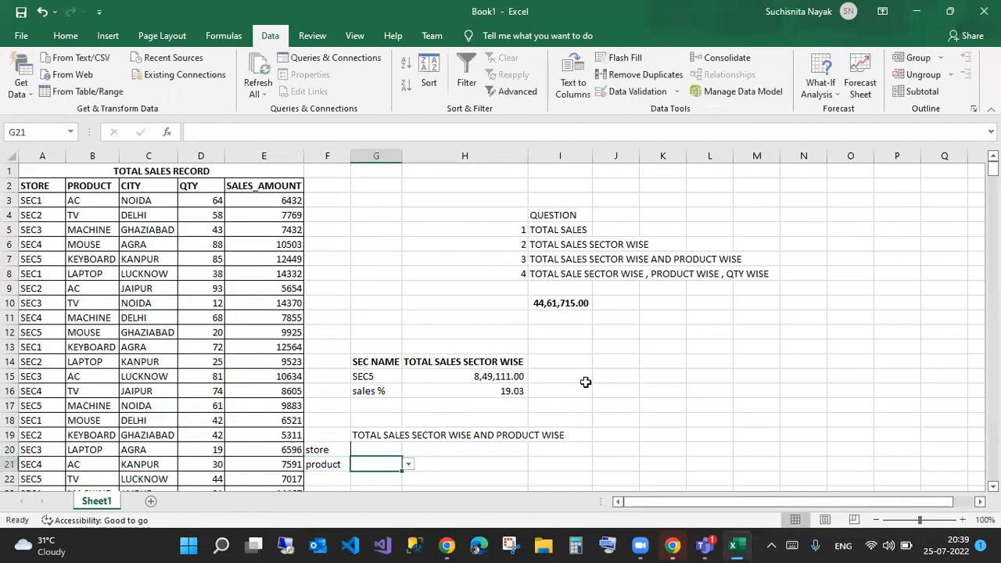
key("alt+d")
key("l")
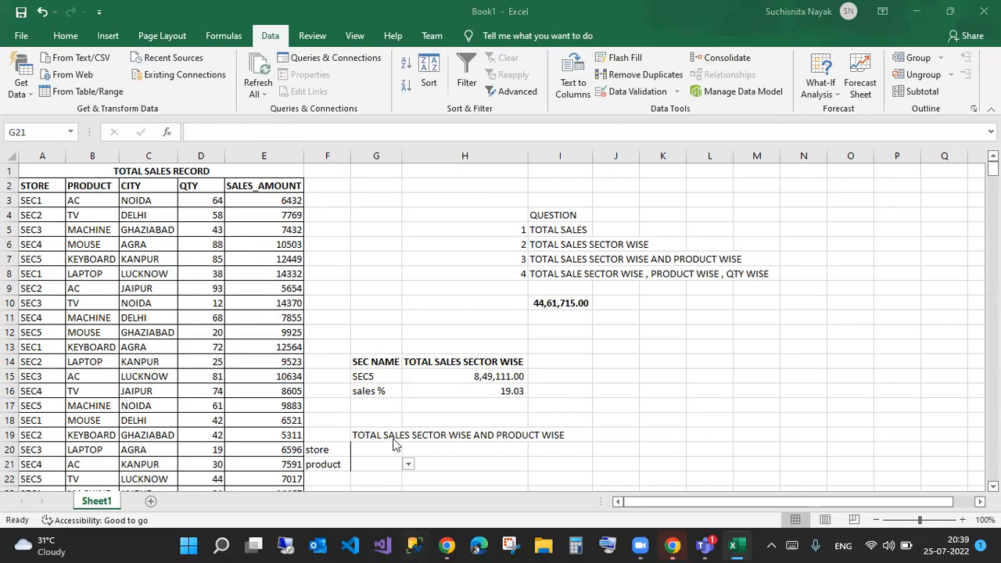
left_click(352, 450)
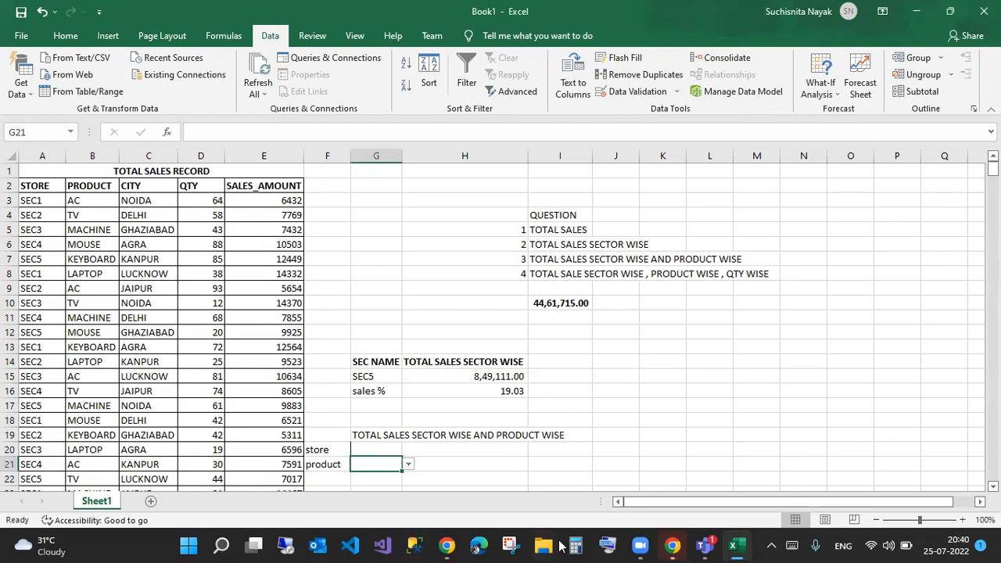
scroll(340, 412, "down", 2)
- Enter 'total sales' and move that label into F22
left_click(360, 392)
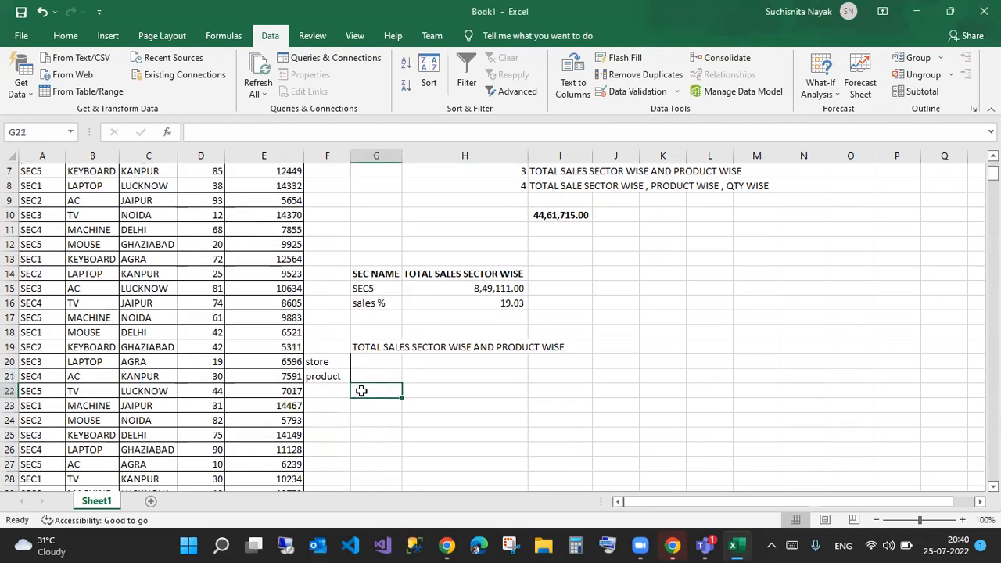
type("total sales")
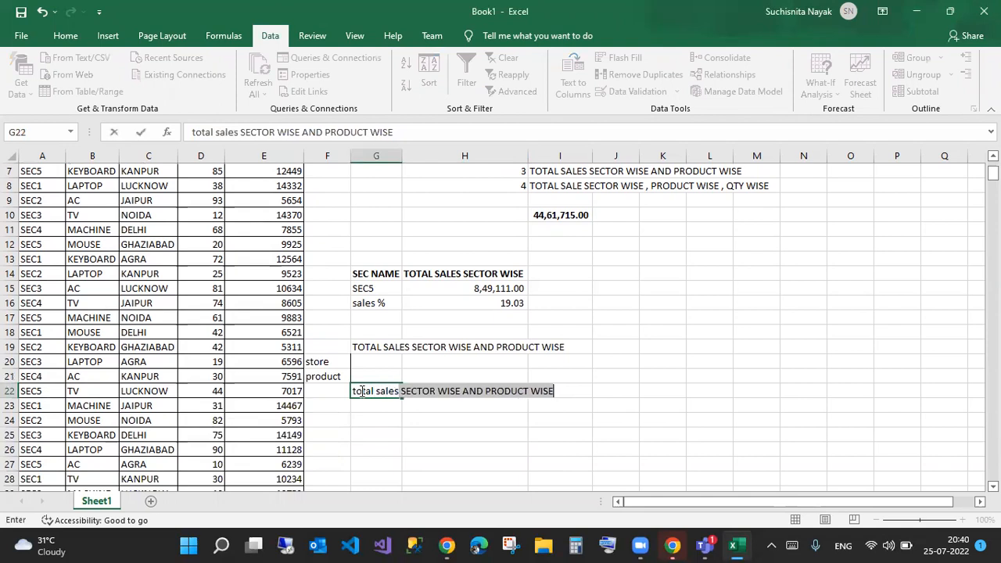
key("Delete")
left_click(440, 466)
left_click(365, 391)
left_click_drag(335, 398, 337, 395)
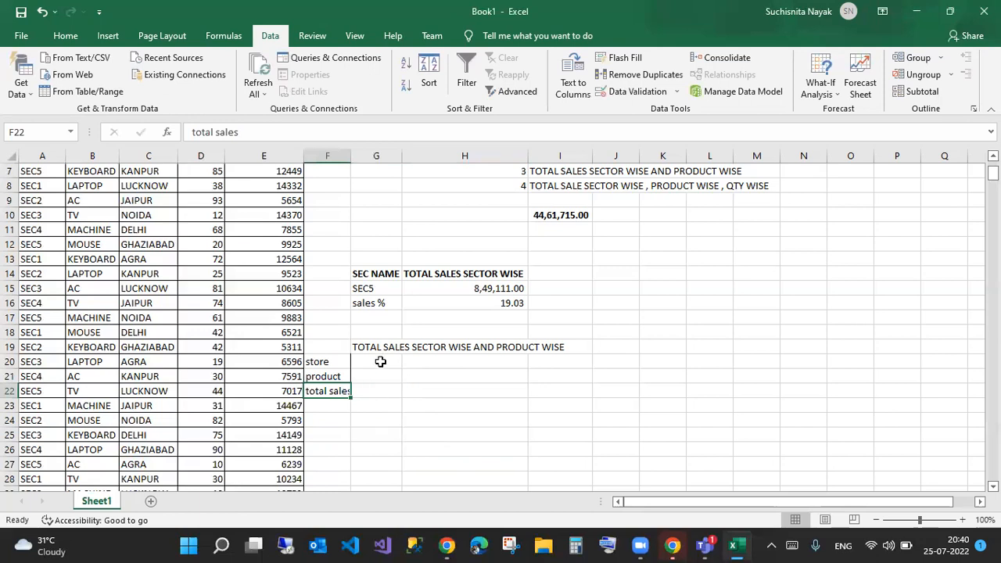
- Set store to SEC1 and cycle the G21 product through AC, TV, MOUSE
left_click(379, 362)
left_click(407, 365)
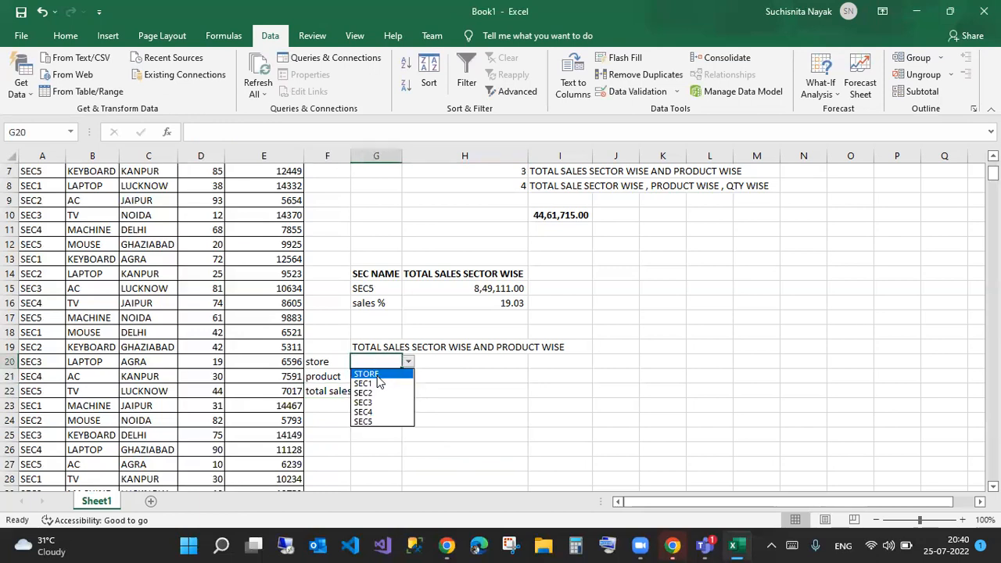
left_click(379, 384)
left_click(380, 372)
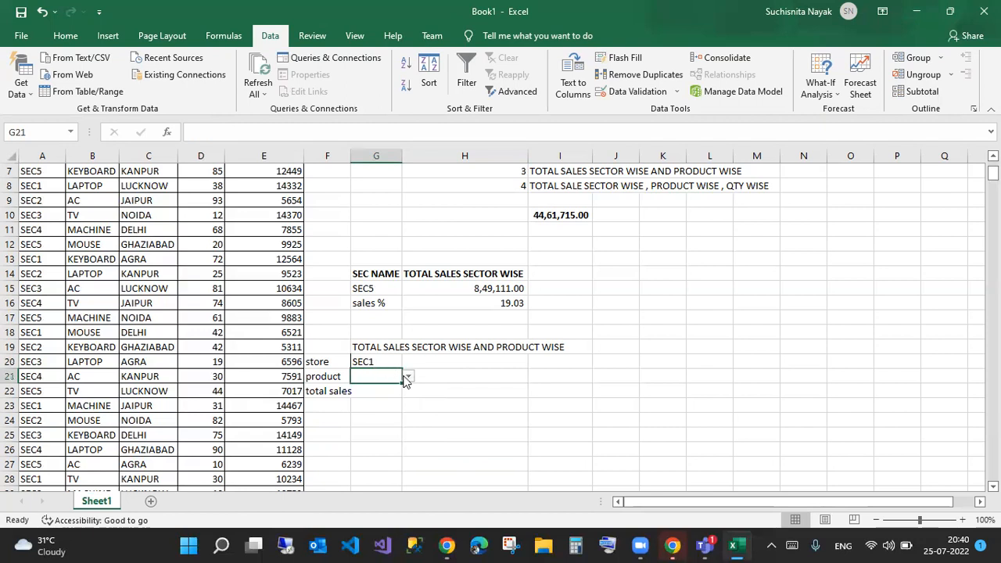
left_click(408, 376)
left_click(373, 401)
left_click(408, 376)
left_click(380, 409)
left_click(408, 377)
left_click(380, 427)
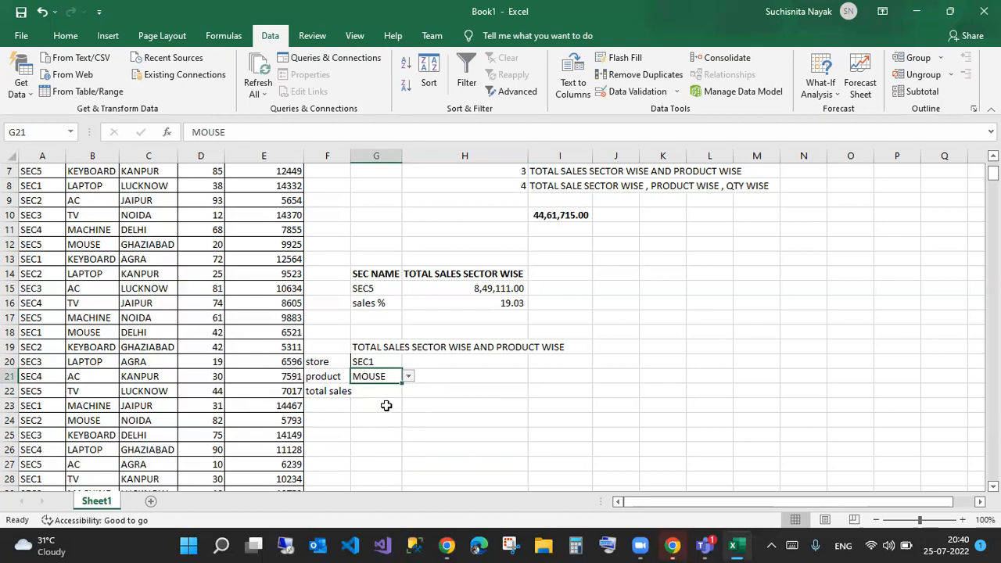
- Change the G20 store to SEC4
left_click(391, 362)
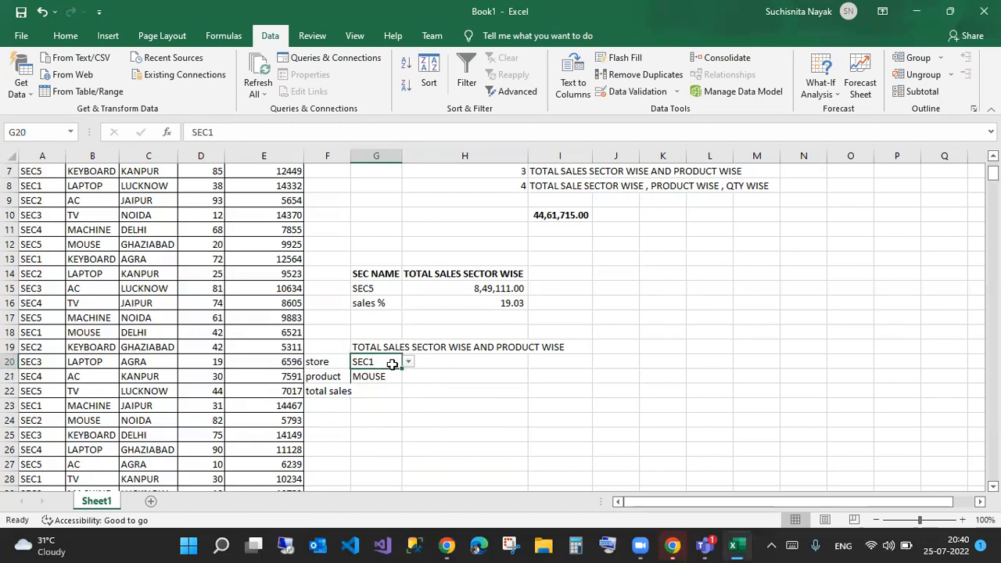
left_click(408, 362)
left_click(385, 415)
left_click(376, 388)
- Start =SUMIFS(e:E,a:a,G20, in G22, summing column E by the G20 store
type("=sumifs")
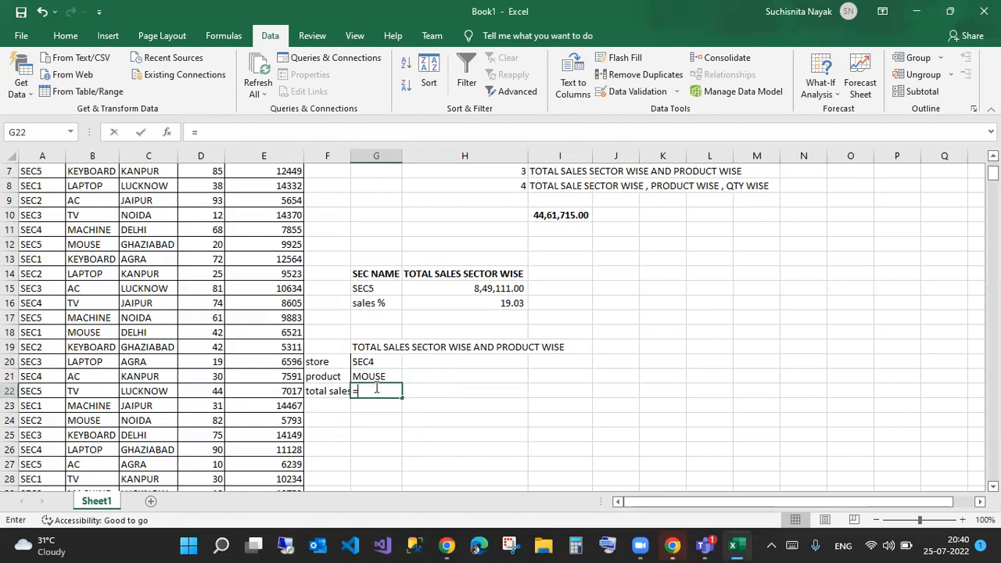
key("Tab")
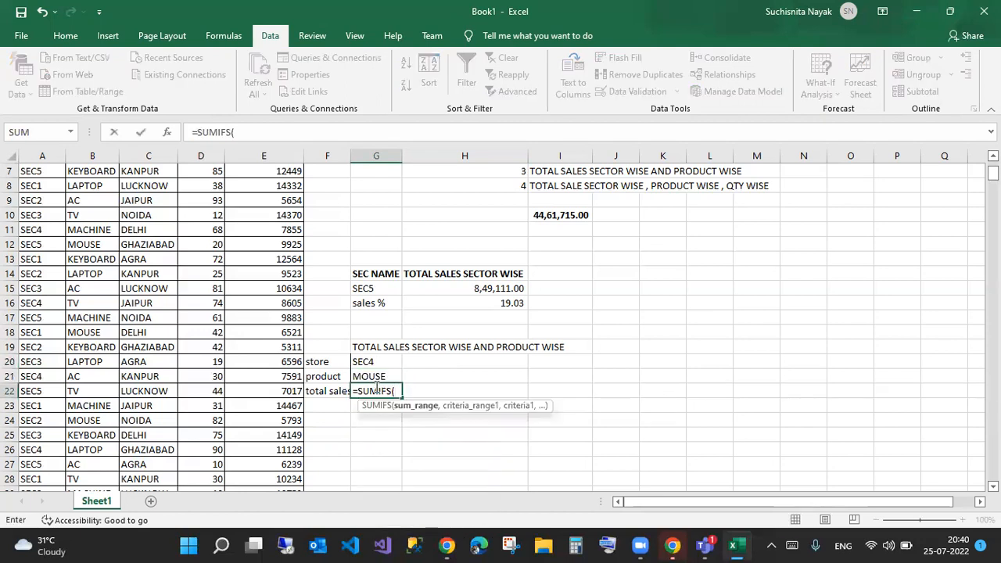
left_click_drag(284, 158, 240, 131)
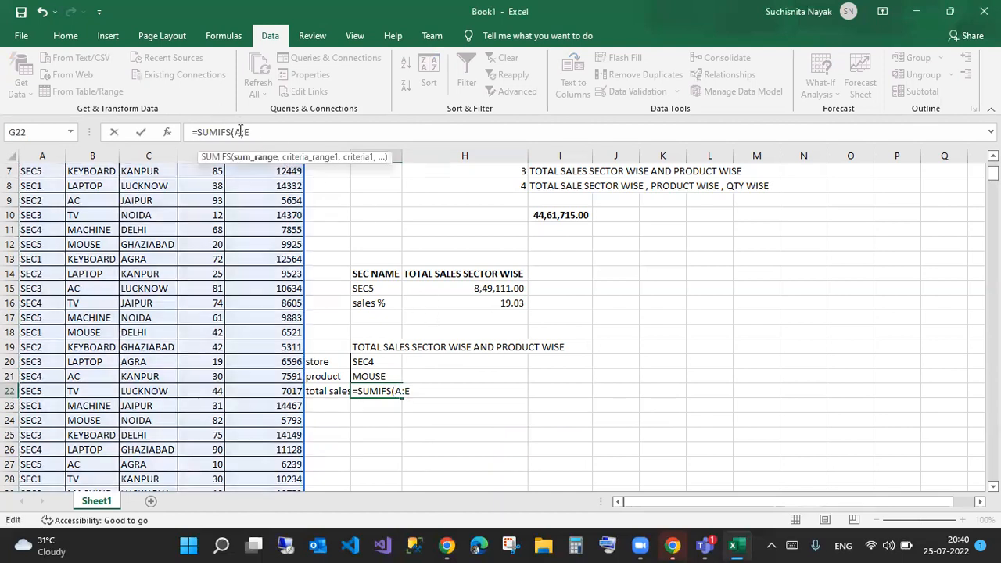
type("e")
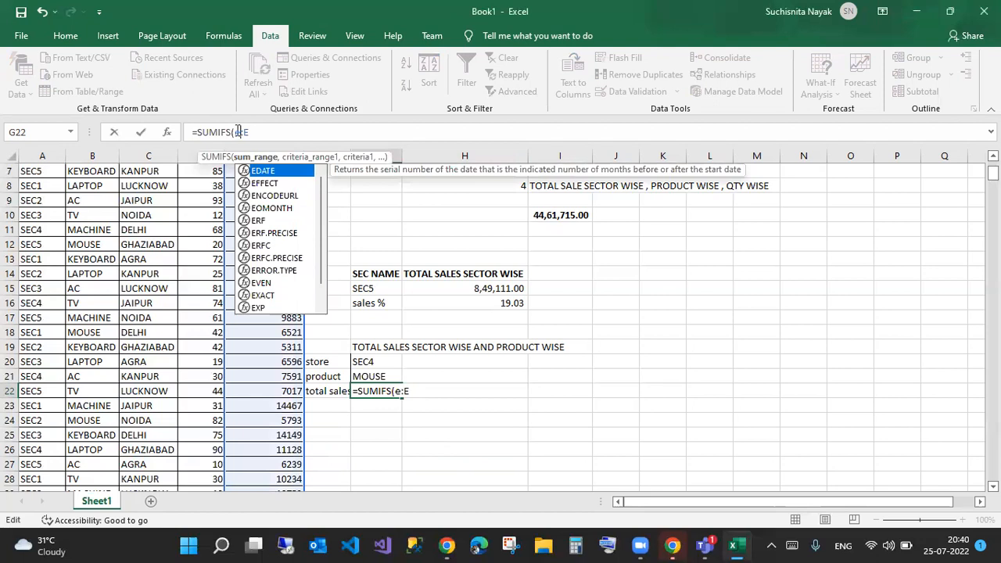
left_click(272, 133)
type(",")
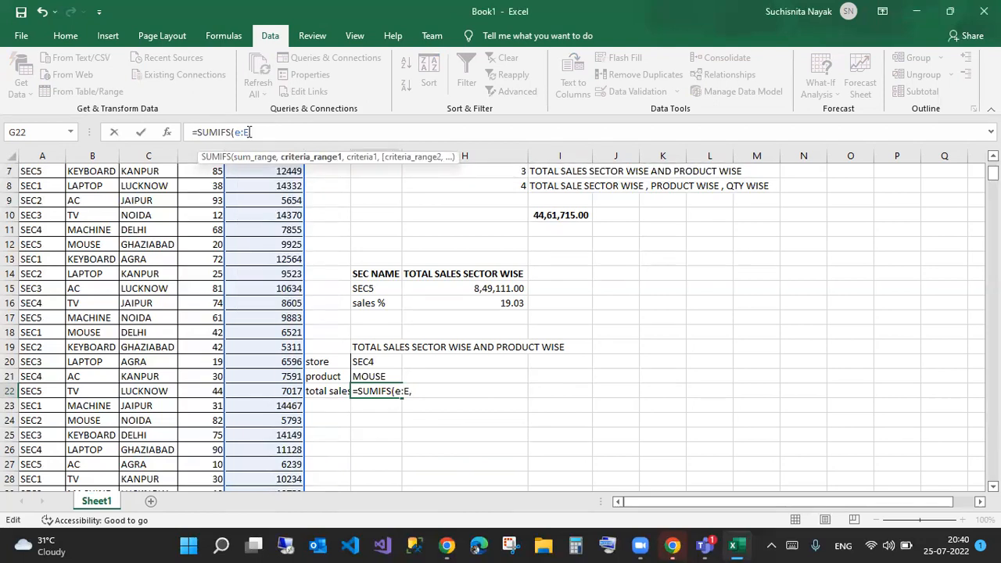
type("a:a,")
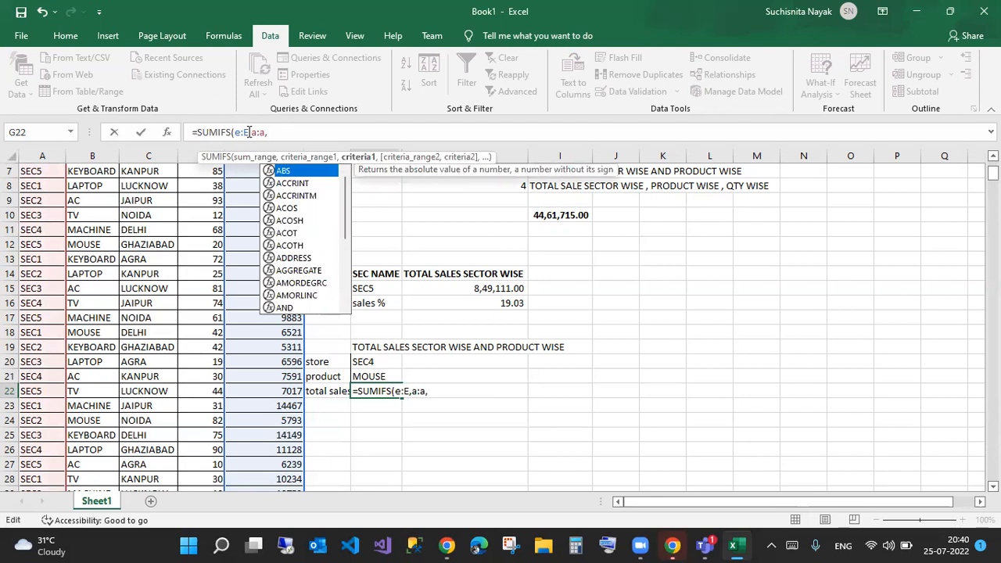
left_click(381, 361)
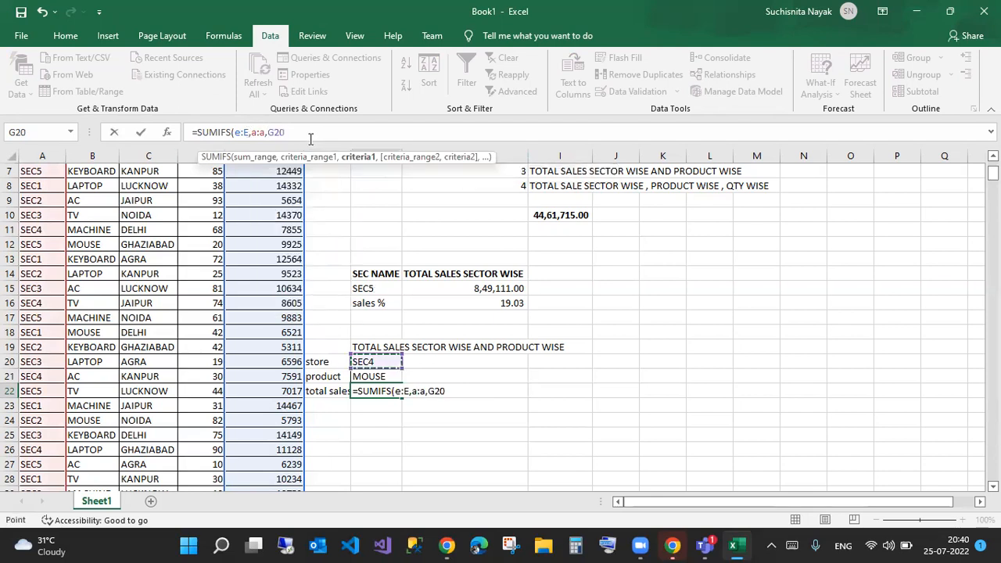
type(",")
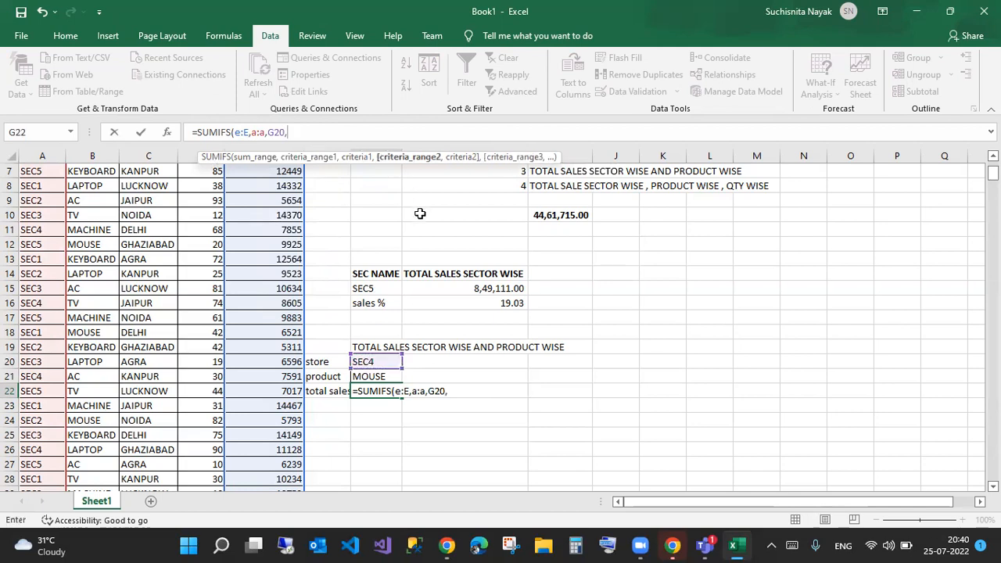
mouse_move(375, 168)
left_mouse_down()
mouse_move(436, 168)
mouse_move(407, 234)
left_mouse_up()
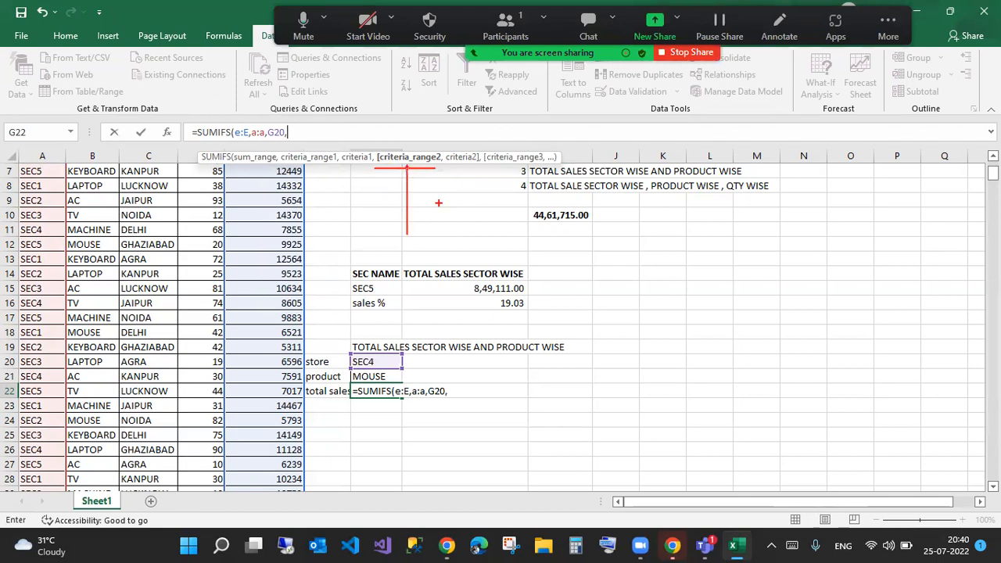
left_click_drag(463, 160, 465, 210)
left_click_drag(517, 160, 519, 271)
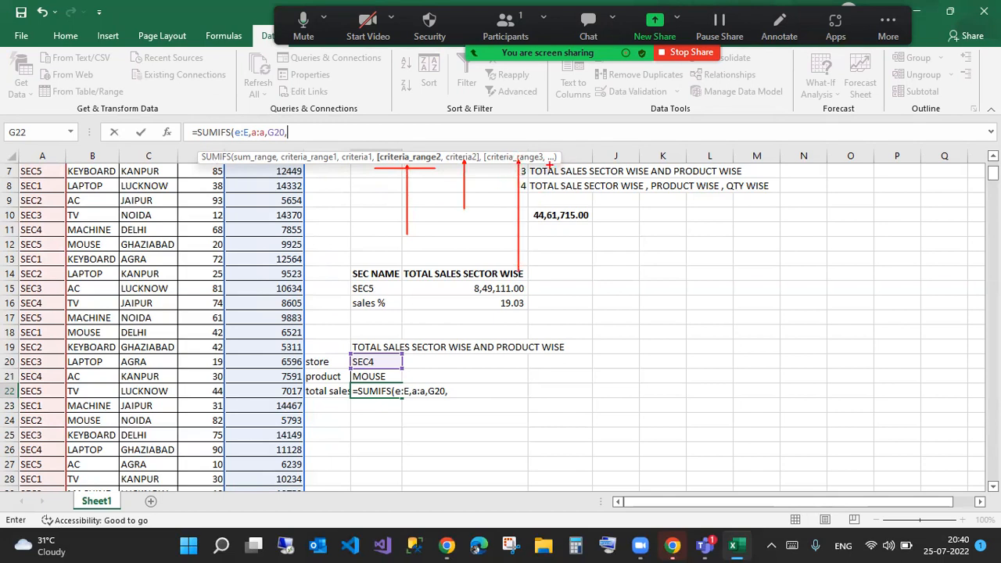
left_click_drag(551, 165, 540, 258)
left_click_drag(592, 164, 599, 249)
left_click_drag(674, 158, 674, 281)
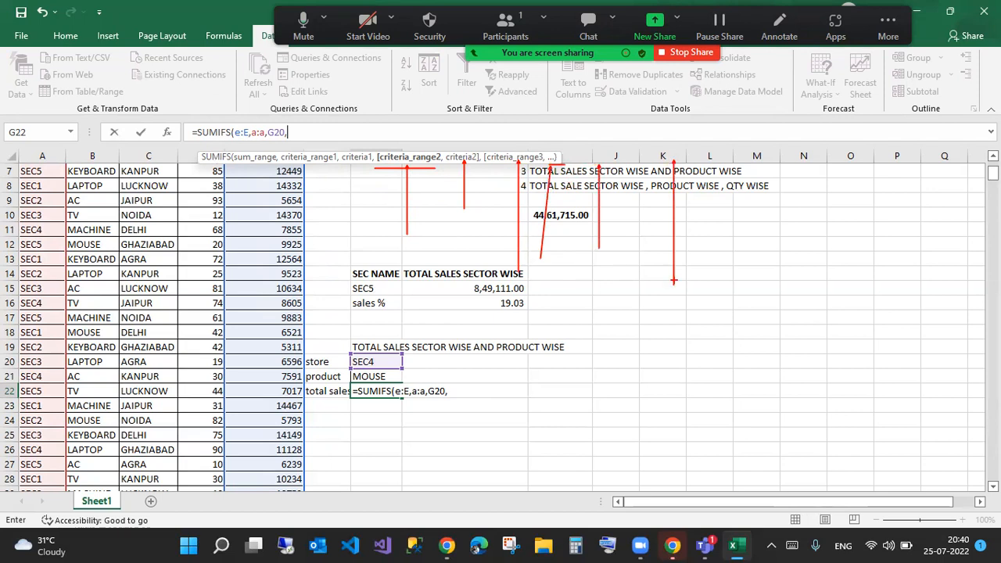
left_click_drag(766, 166, 766, 323)
left_click_drag(861, 179, 867, 296)
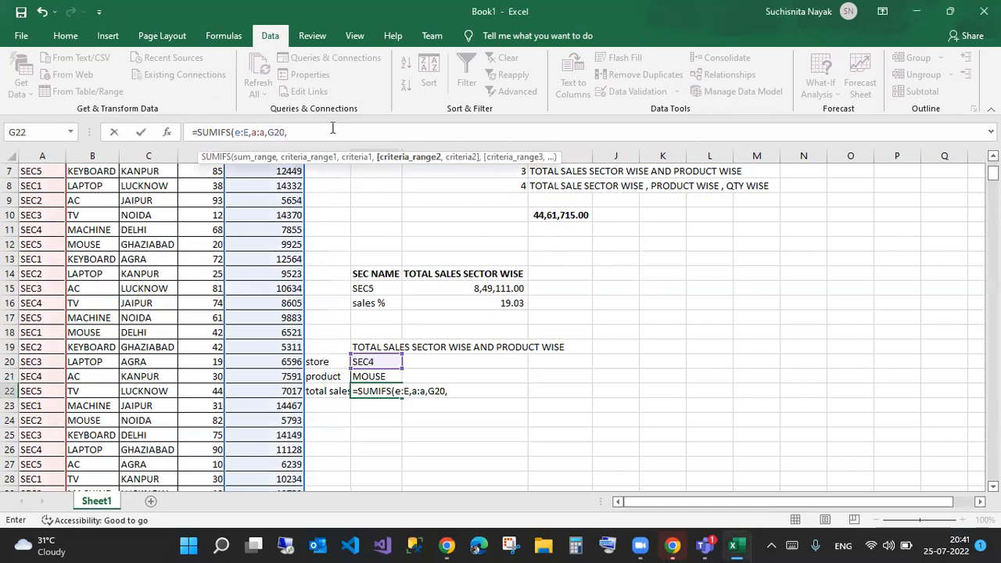
left_click(325, 130)
- Add b:b,G21 as the product criterion, then mark the sales column and chosen store
type("b")
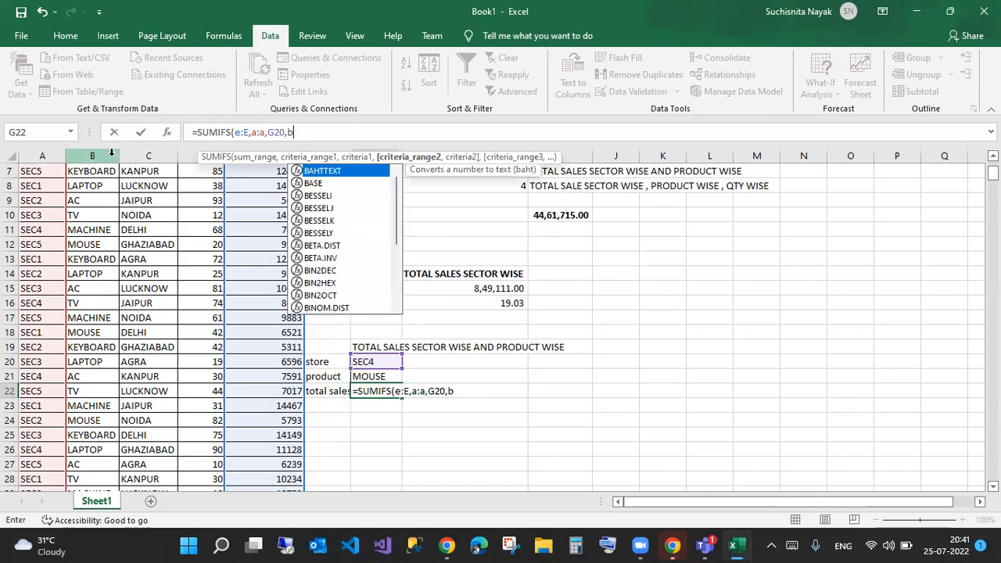
type(":b,")
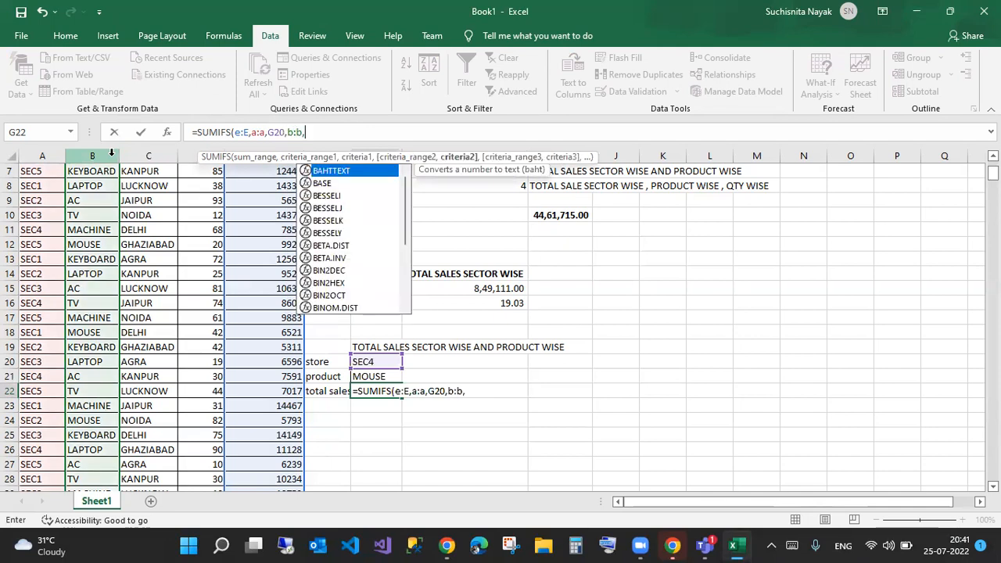
left_click(379, 376)
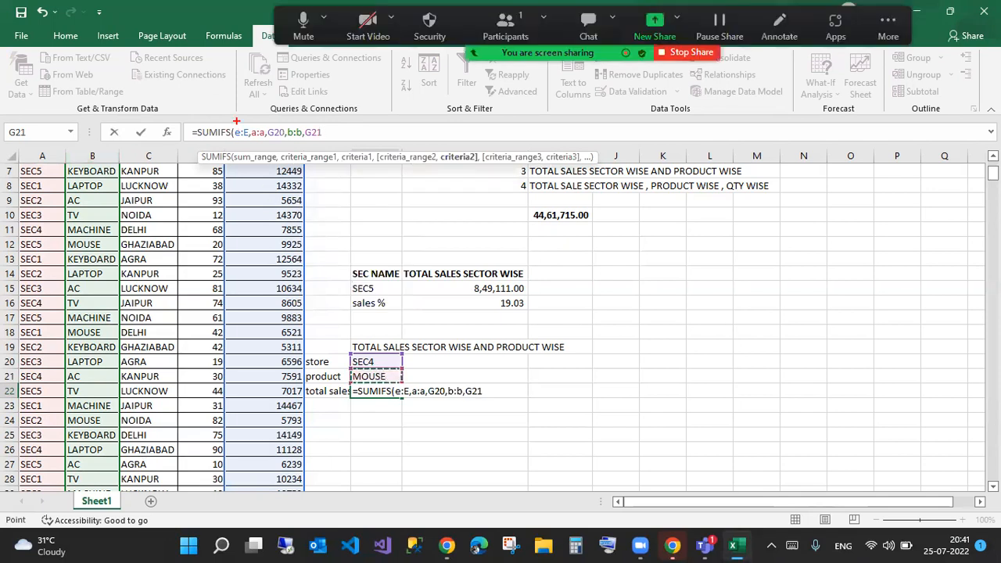
mouse_move(221, 166)
left_mouse_down()
mouse_move(242, 195)
mouse_move(302, 516)
left_mouse_up()
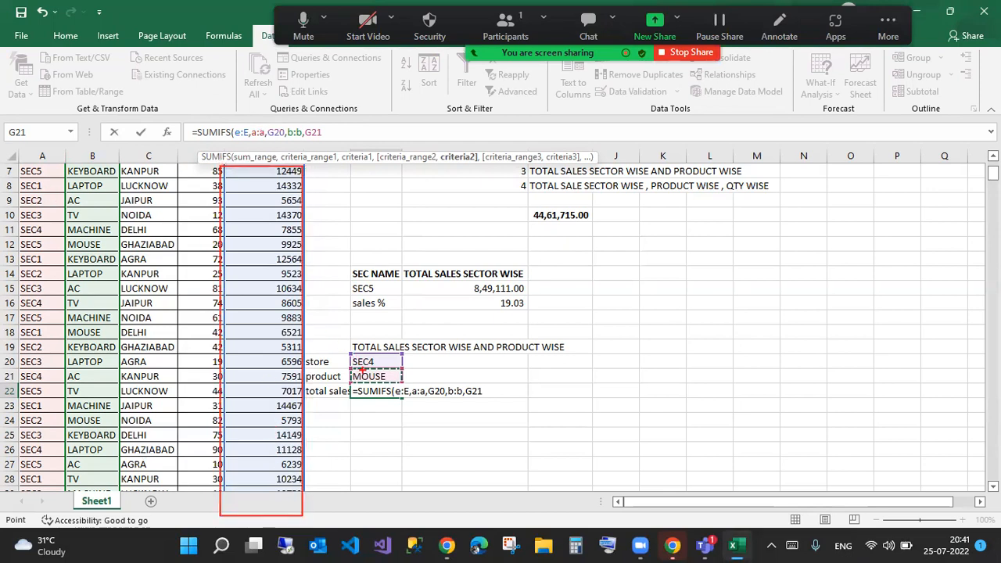
mouse_move(345, 357)
left_mouse_down()
mouse_move(370, 351)
mouse_move(305, 365)
left_mouse_up()
- Draw annotations linking the SEC4 and MOUSE criteria to matching data rows
left_click_drag(11, 231, 41, 224)
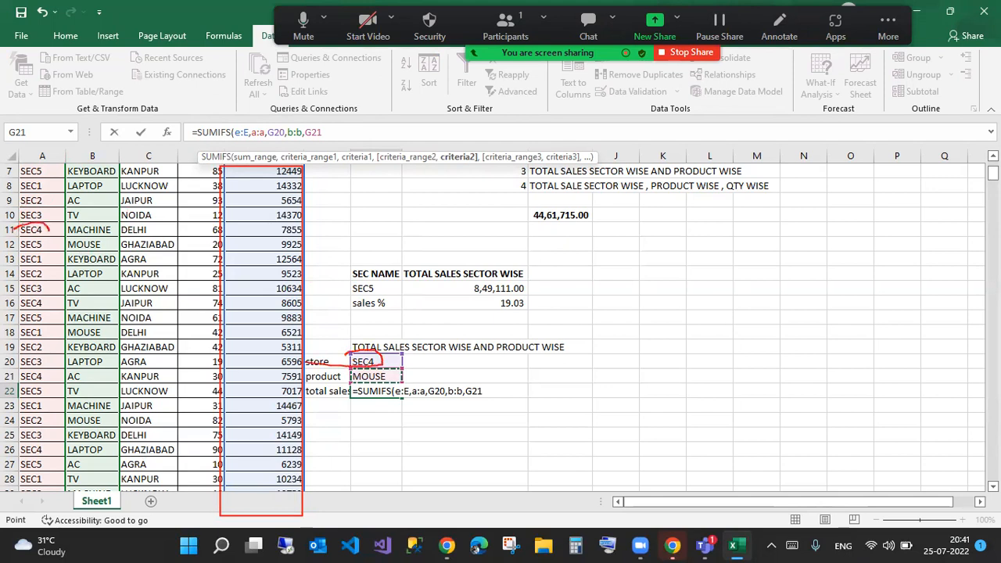
mouse_move(498, 277)
left_mouse_down()
mouse_move(515, 295)
mouse_move(530, 243)
left_mouse_up()
mouse_move(35, 228)
left_mouse_down()
mouse_move(94, 202)
mouse_move(216, 210)
left_mouse_up()
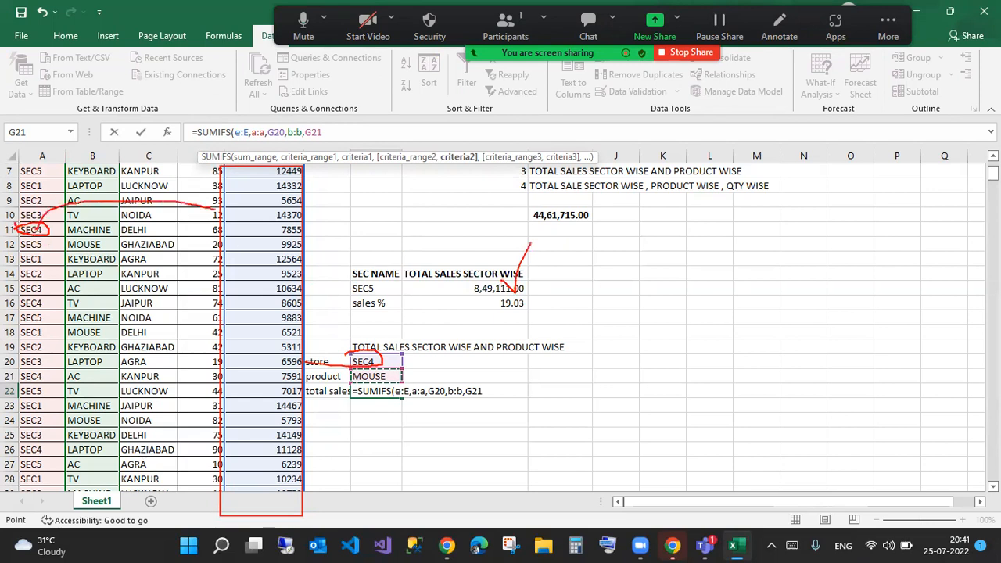
key("ctrl+z")
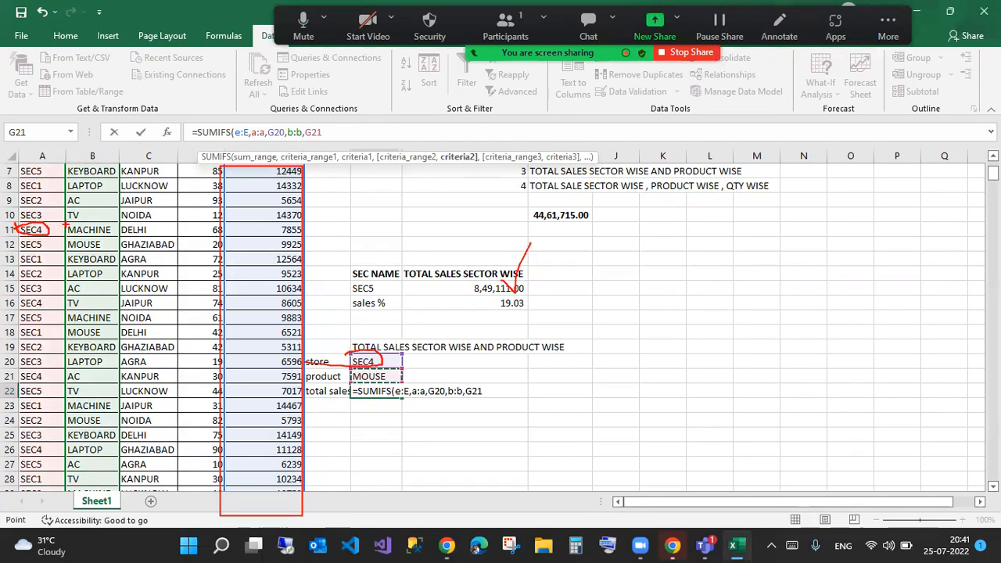
left_click_drag(59, 221, 106, 242)
mouse_move(345, 374)
left_mouse_down()
mouse_move(352, 379)
mouse_move(93, 232)
left_mouse_up()
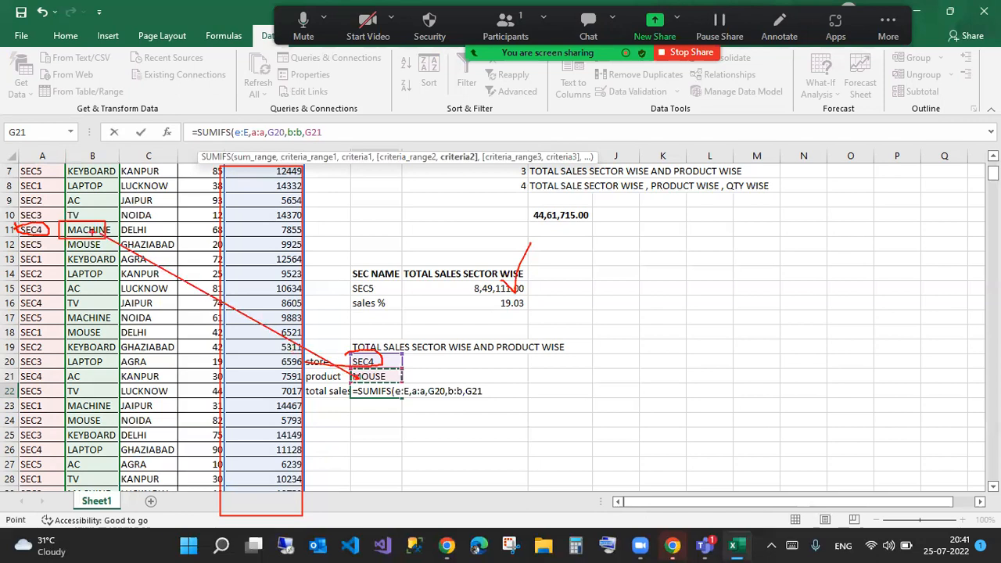
left_click_drag(267, 227, 248, 233)
mouse_move(51, 305)
left_mouse_down()
mouse_move(98, 302)
mouse_move(68, 288)
left_mouse_up()
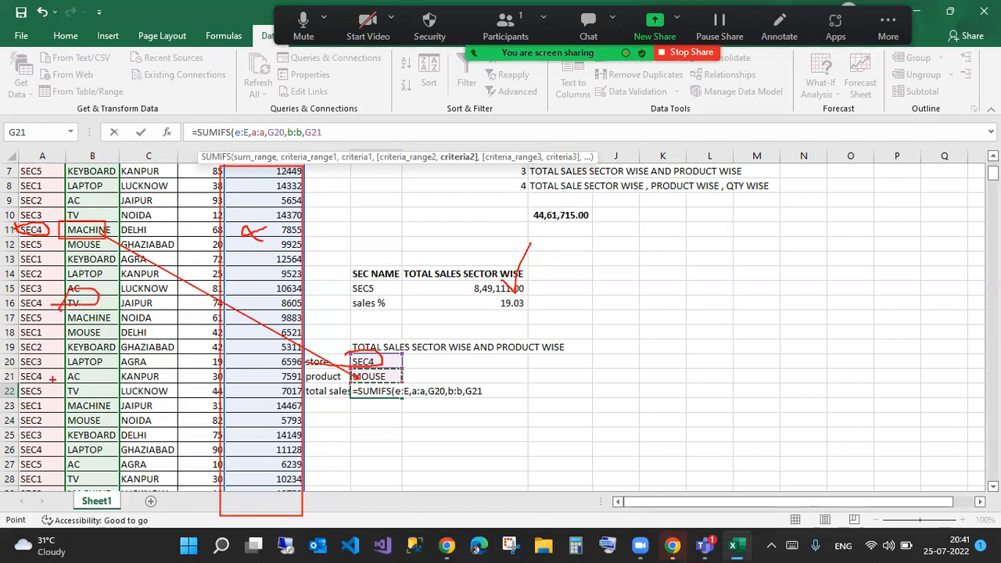
left_click_drag(45, 451, 76, 445)
mouse_move(266, 452)
left_mouse_down()
mouse_move(297, 437)
mouse_move(256, 440)
left_mouse_up()
mouse_move(67, 443)
left_mouse_down()
mouse_move(116, 440)
mouse_move(55, 461)
mouse_move(117, 413)
left_mouse_up()
key("Escape")
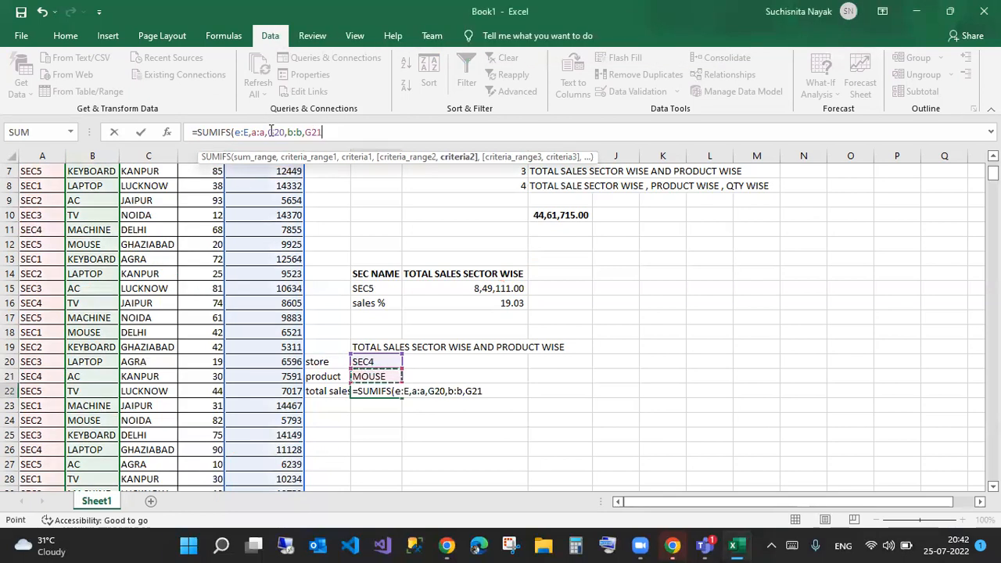
- Close and commit =SUMIFS(E:E,A:A,G20,B:B,G21) in G22
left_click_drag(239, 82, 240, 124)
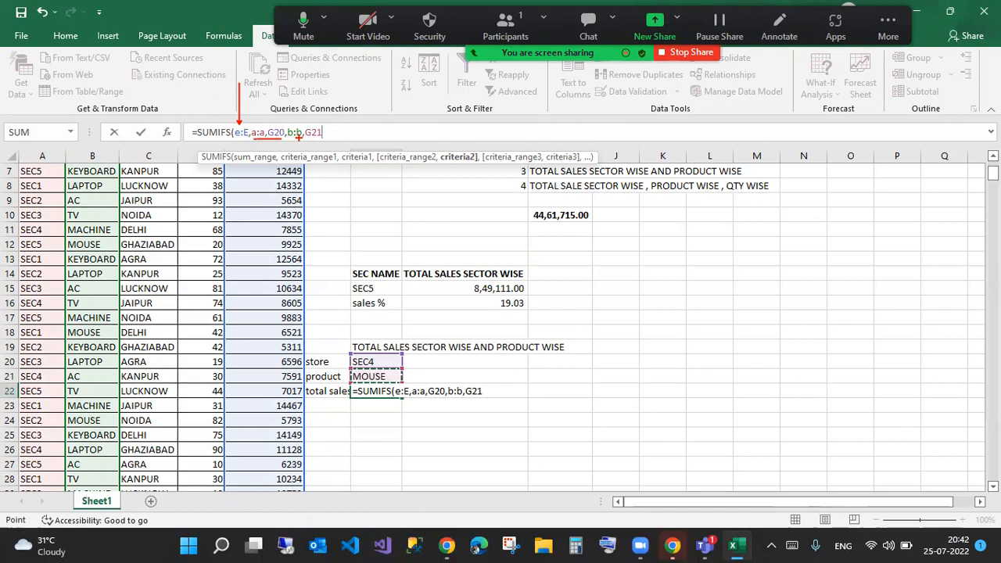
left_click_drag(296, 140, 320, 140)
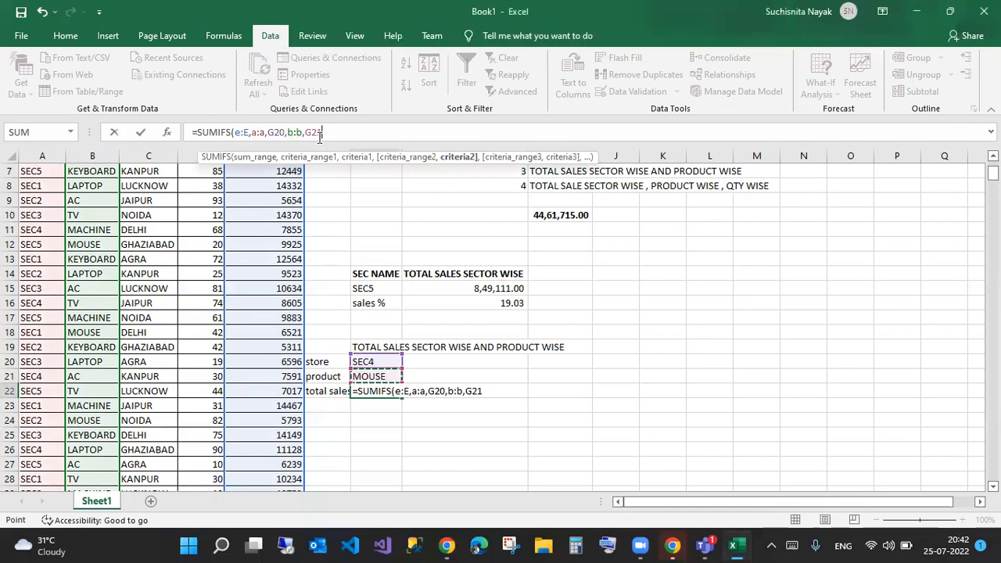
key("Return")
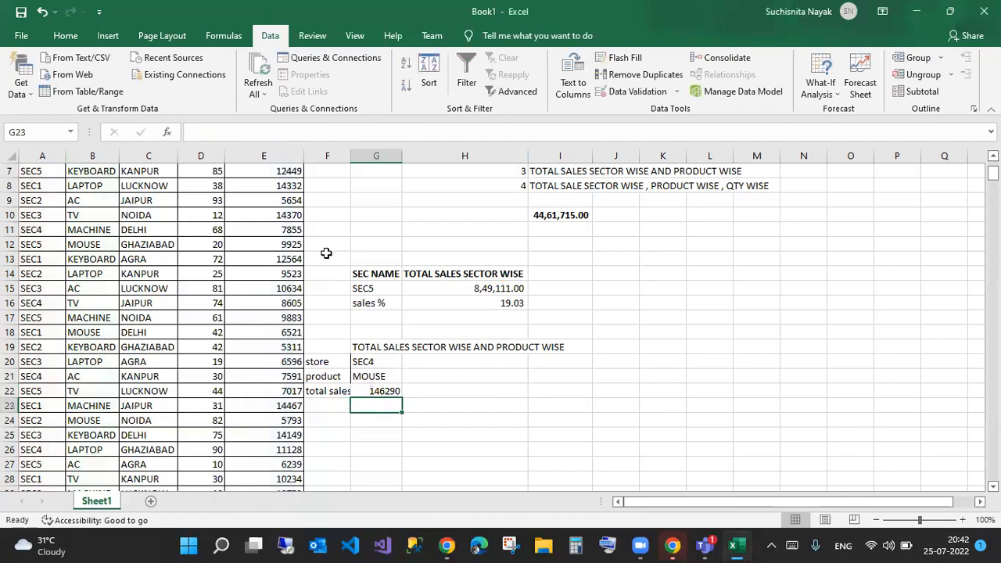
- Pick store SEC1 and product LAPTOP from the drop-downs
left_click(396, 364)
left_click(408, 362)
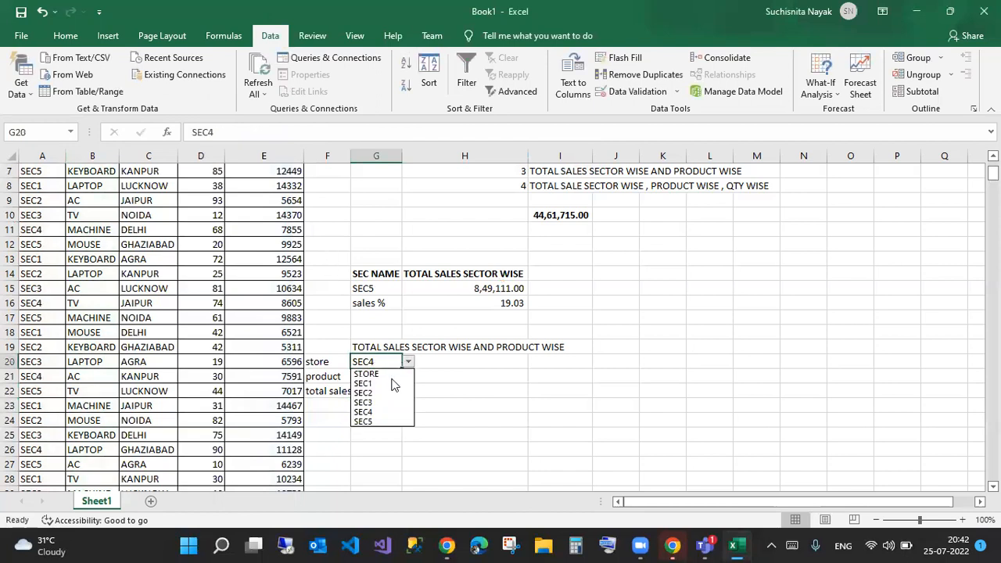
left_click(390, 383)
left_click(388, 392)
left_click(391, 377)
left_click(409, 375)
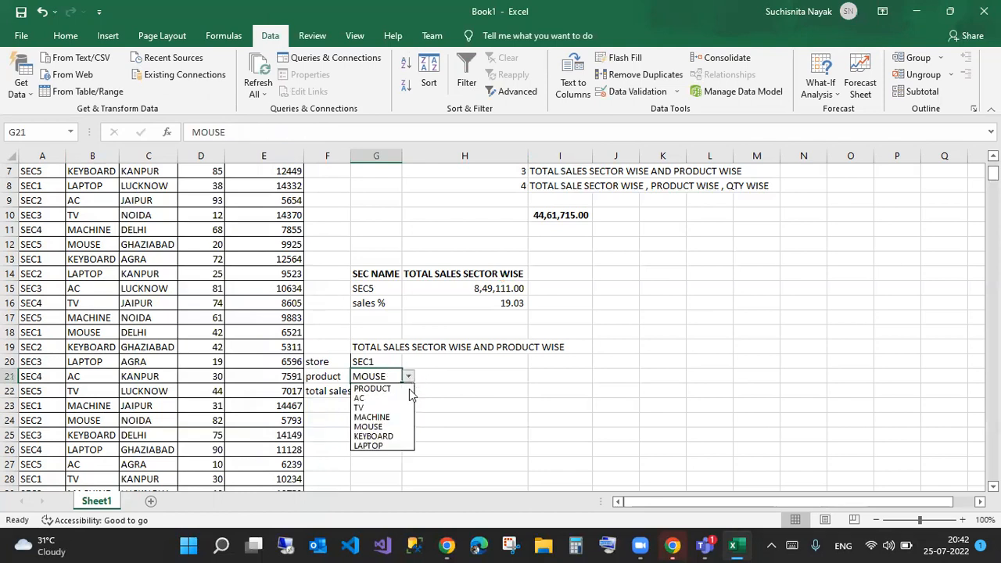
left_click(374, 444)
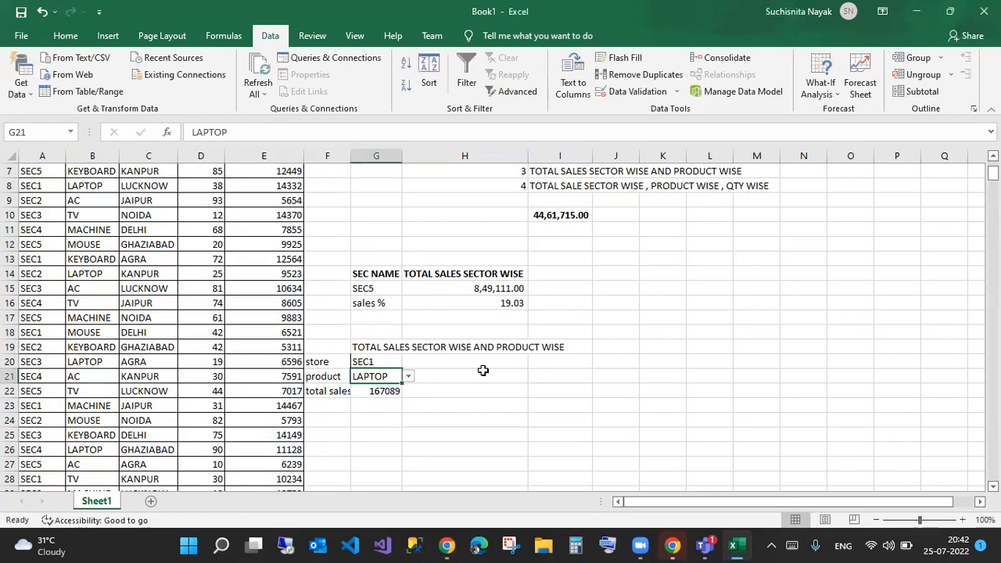
- Switch the product to AC, making G22 total sales 194604
left_click(386, 365)
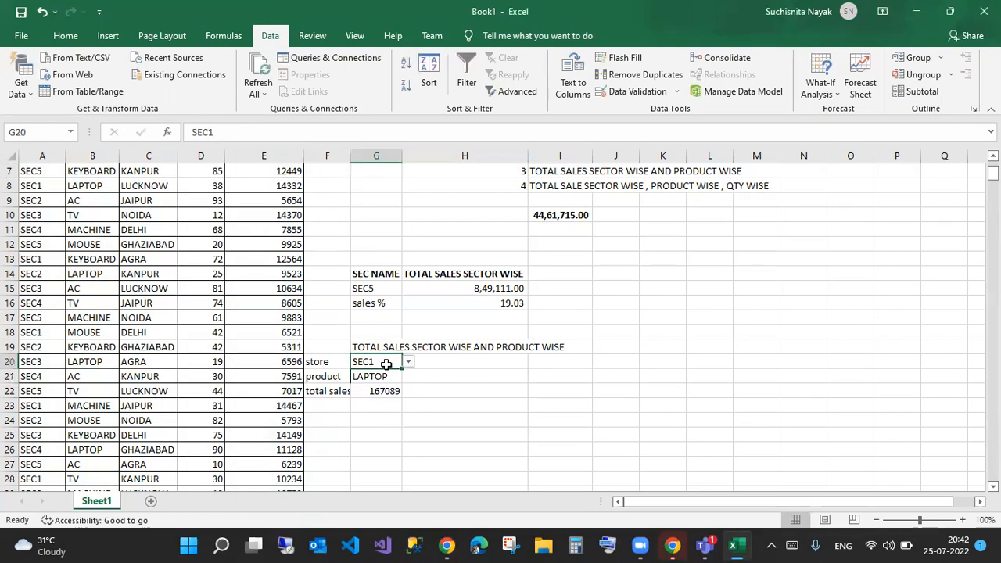
left_click(389, 379)
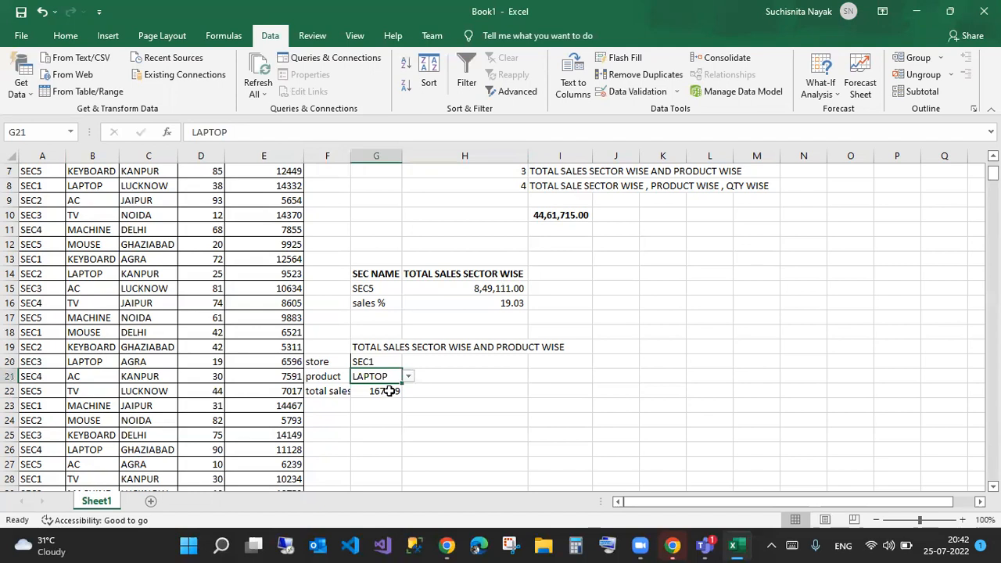
left_click(381, 398)
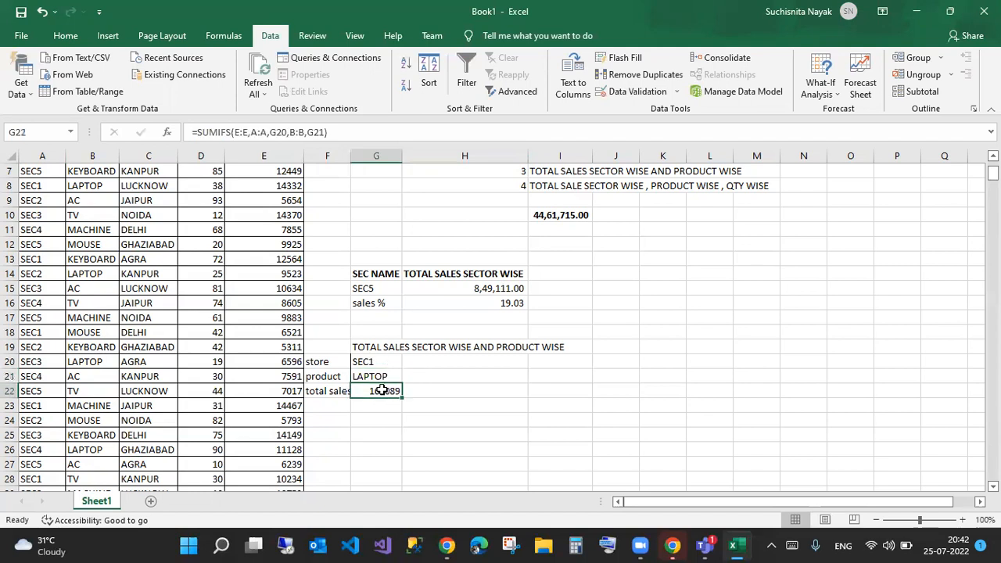
left_click(393, 376)
left_click(408, 377)
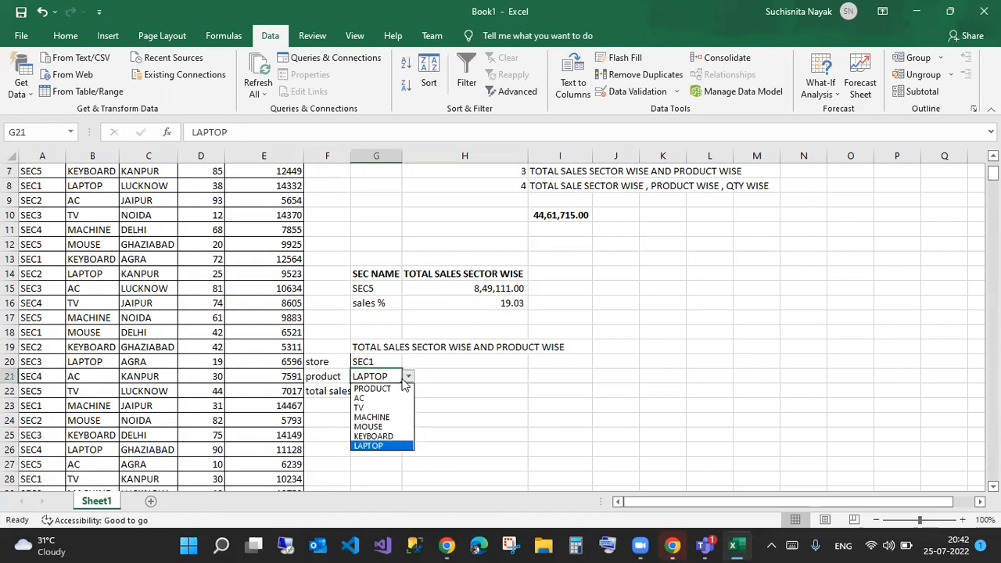
left_click(378, 396)
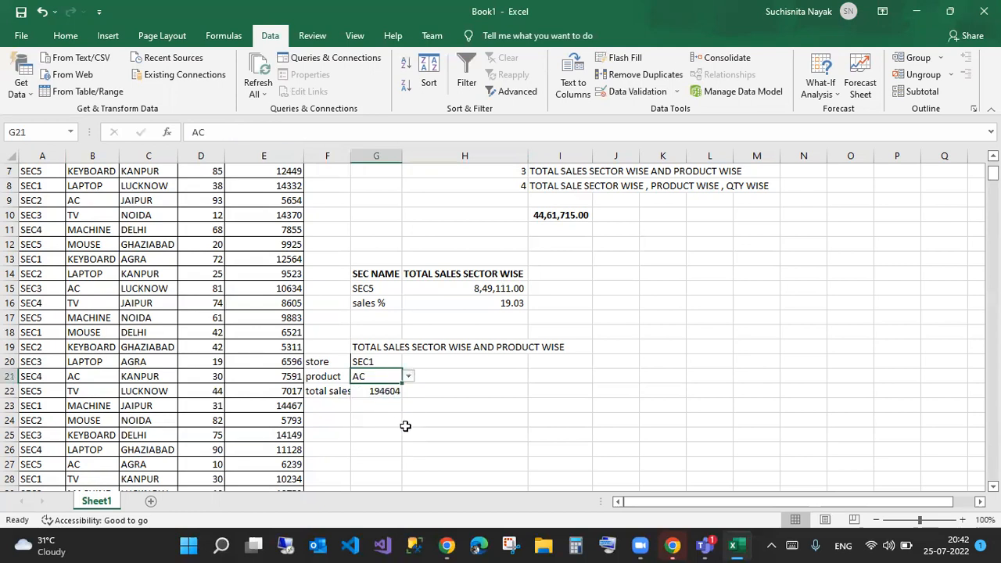
left_click(390, 391)
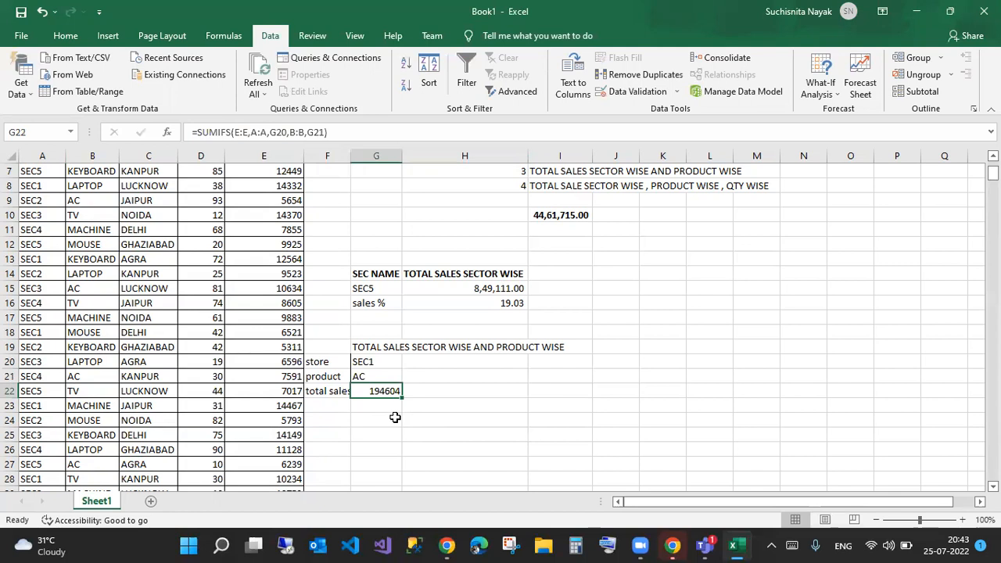
- Choose SEC2 in G15, giving total 8,85,353.00 and 19.84%
left_click(364, 288)
left_click(479, 285)
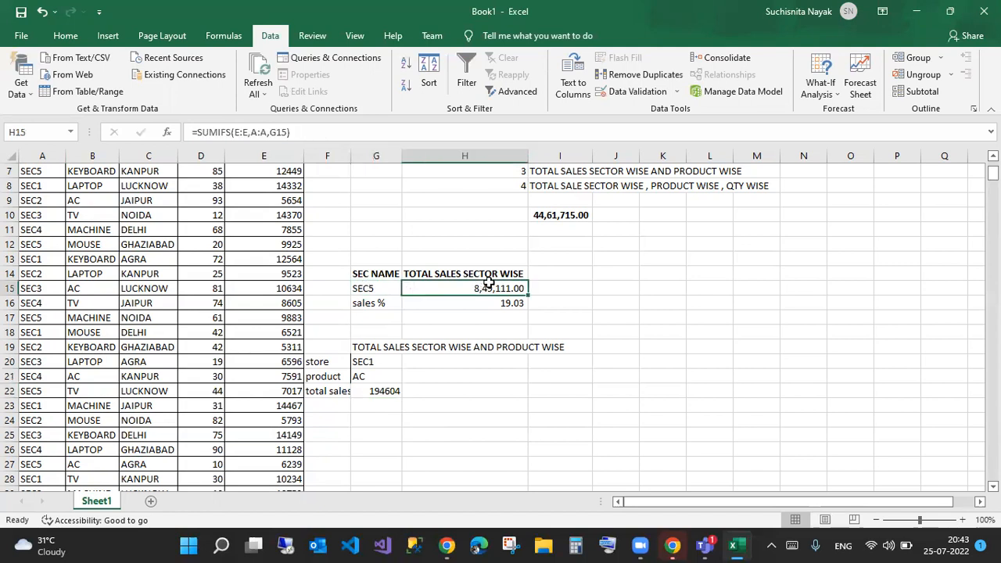
left_click(375, 287)
left_click(409, 289)
left_click(380, 318)
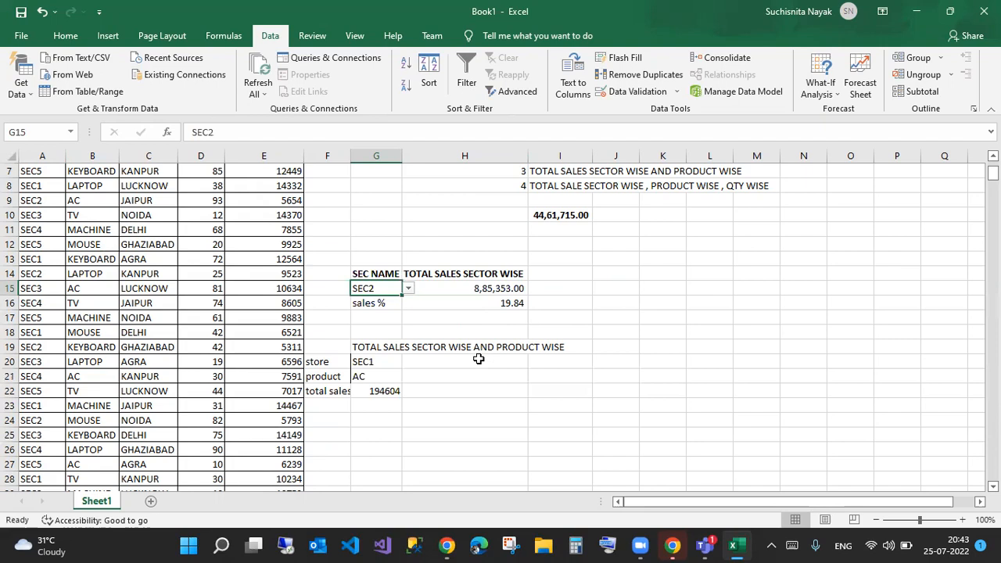
- Review the SEC1 store, AC product and SUMIFS formula in G20:G22
scroll(479, 359, "up", 1)
left_click(389, 407)
left_click(389, 421)
left_click(390, 440)
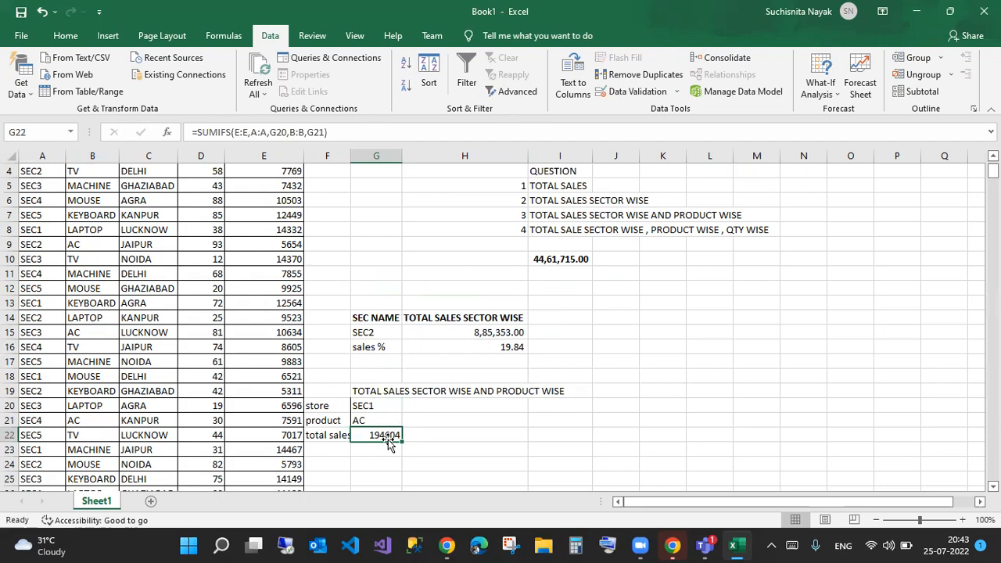
left_click(556, 228)
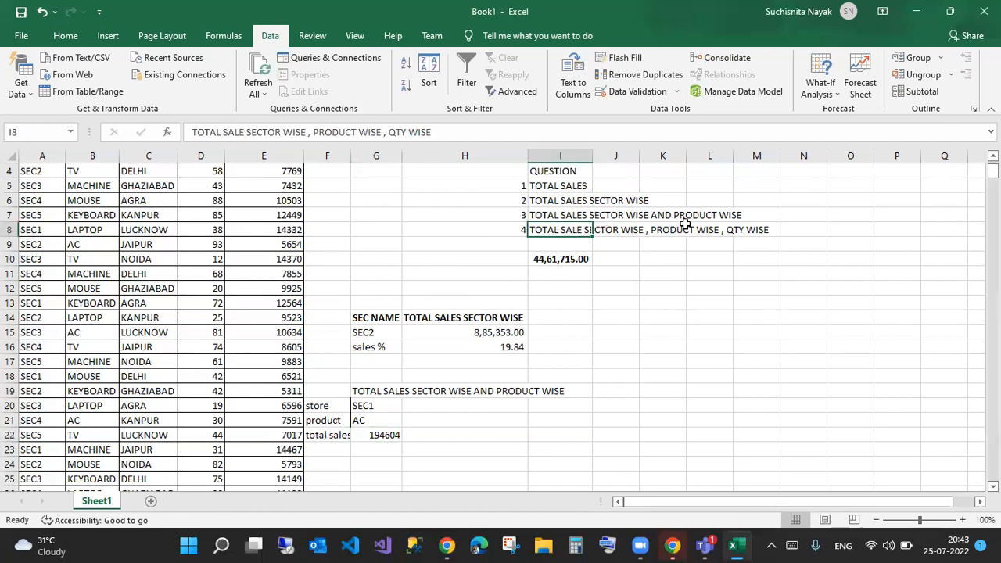
scroll(195, 213, "up", 1)
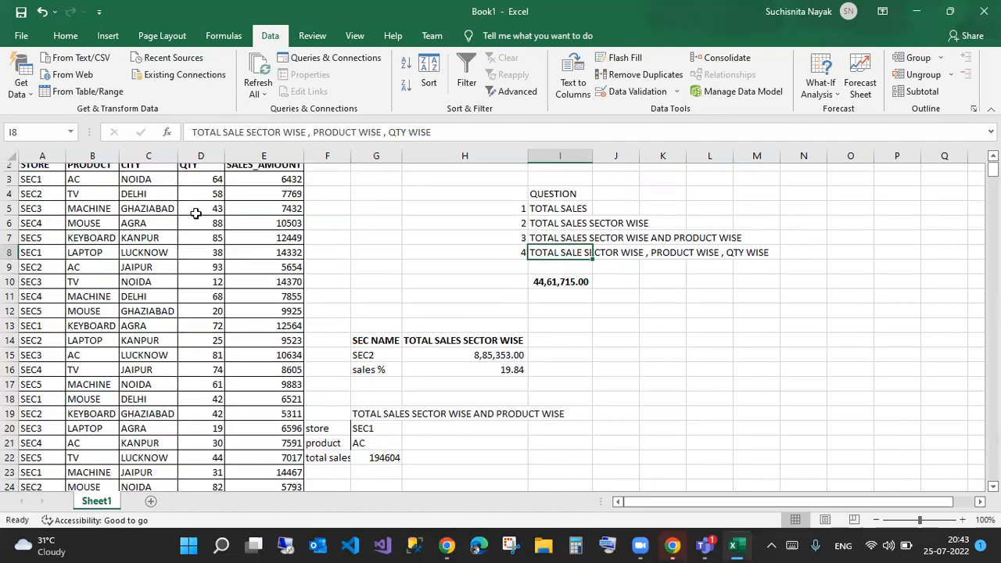
scroll(195, 213, "up", 1)
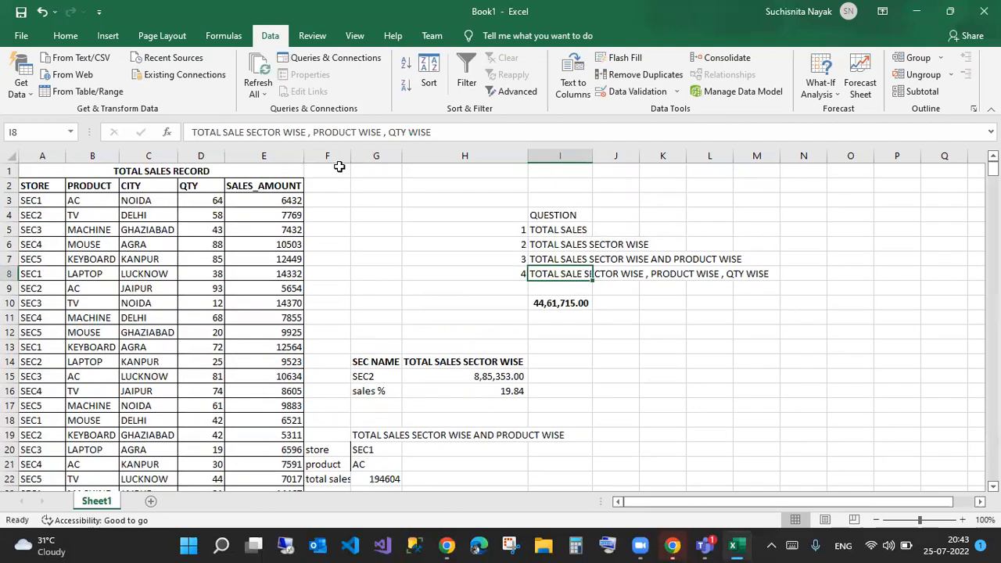
scroll(438, 238, "down", 5)
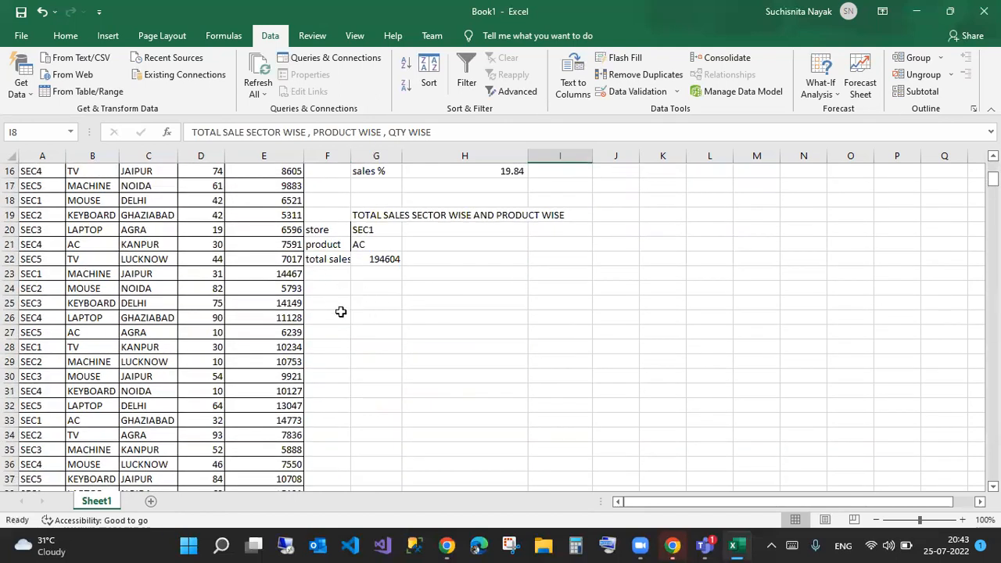
left_click(370, 306)
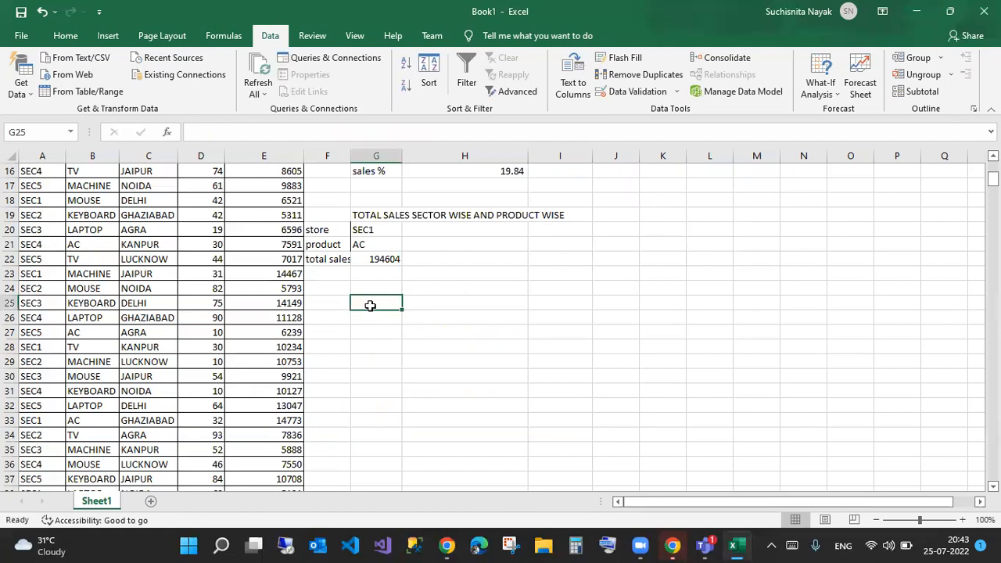
- Copy the STORE–SALES_AMOUNT headers from A2:E2 and paste them transposed into G25:G29
scroll(134, 196, "up", 5)
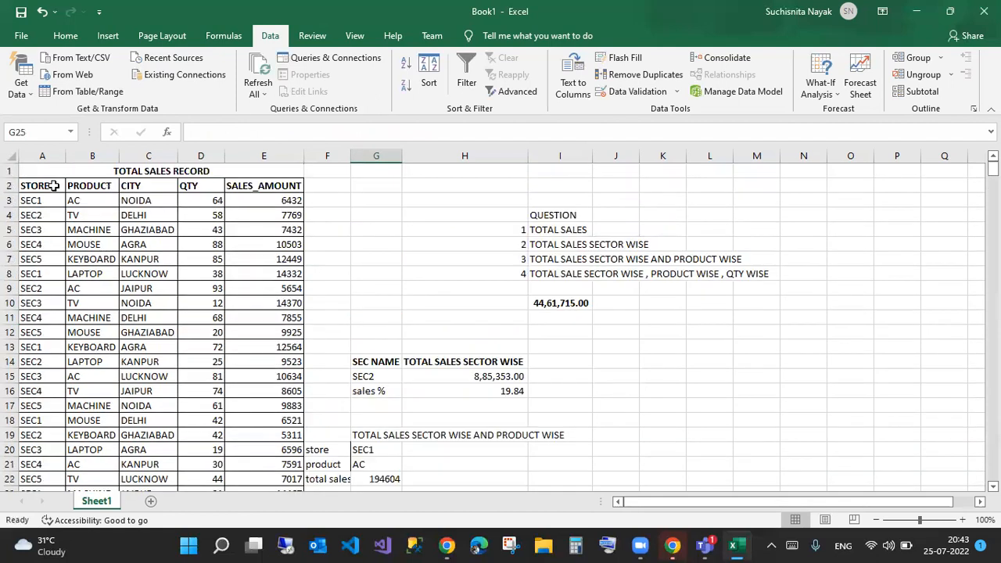
left_click(62, 185)
left_click_drag(66, 186, 291, 190)
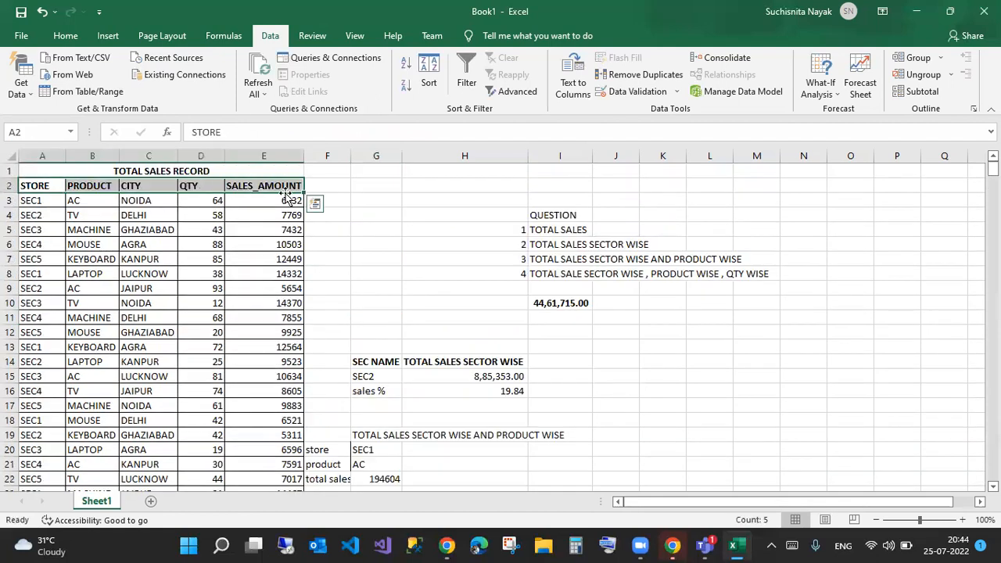
key("ctrl+c")
scroll(438, 376, "down", 5)
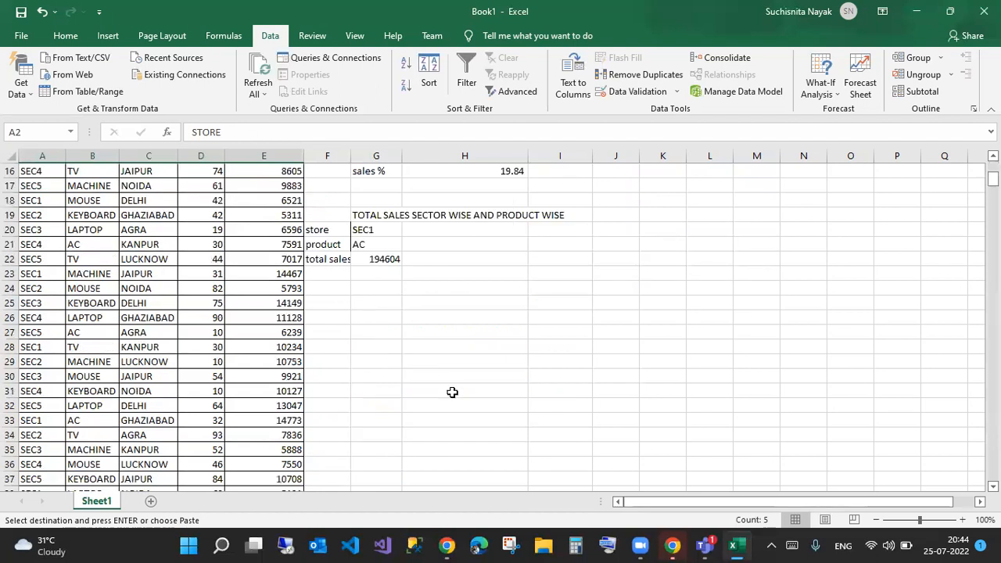
left_click(384, 302)
left_click(66, 35)
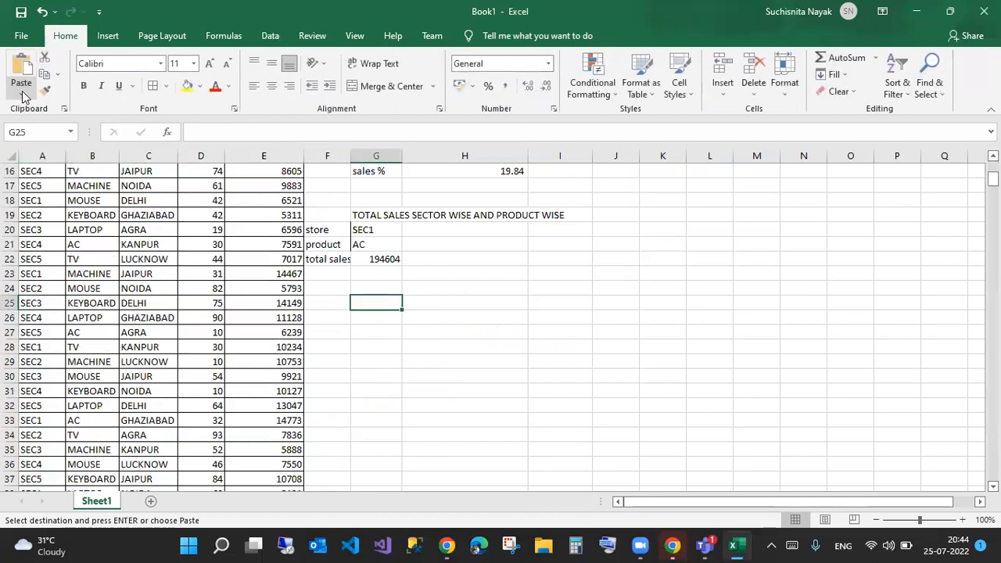
left_click(21, 92)
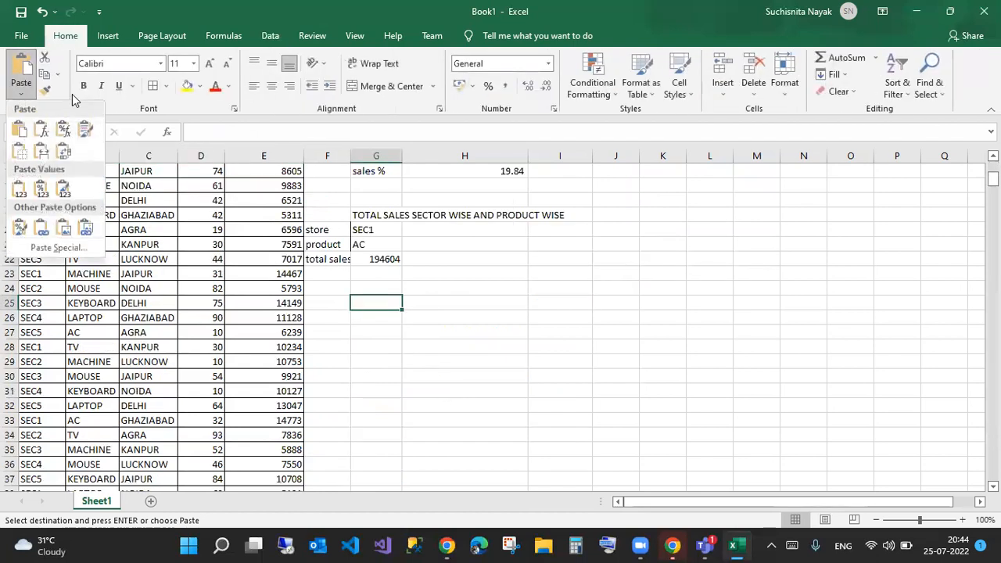
left_click(63, 151)
- Autofit column G to its longest header and select H25
double_click(402, 156)
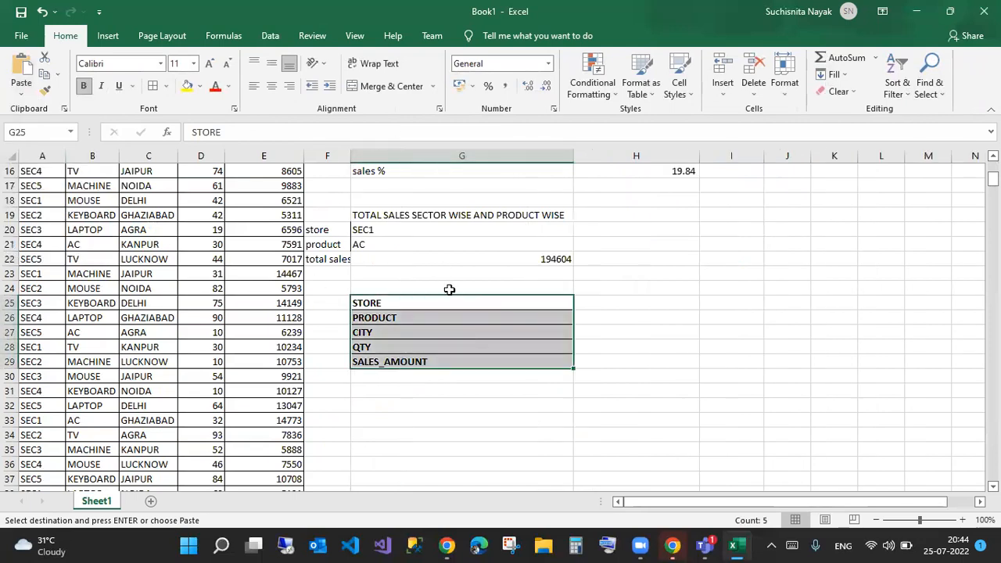
left_click(600, 304)
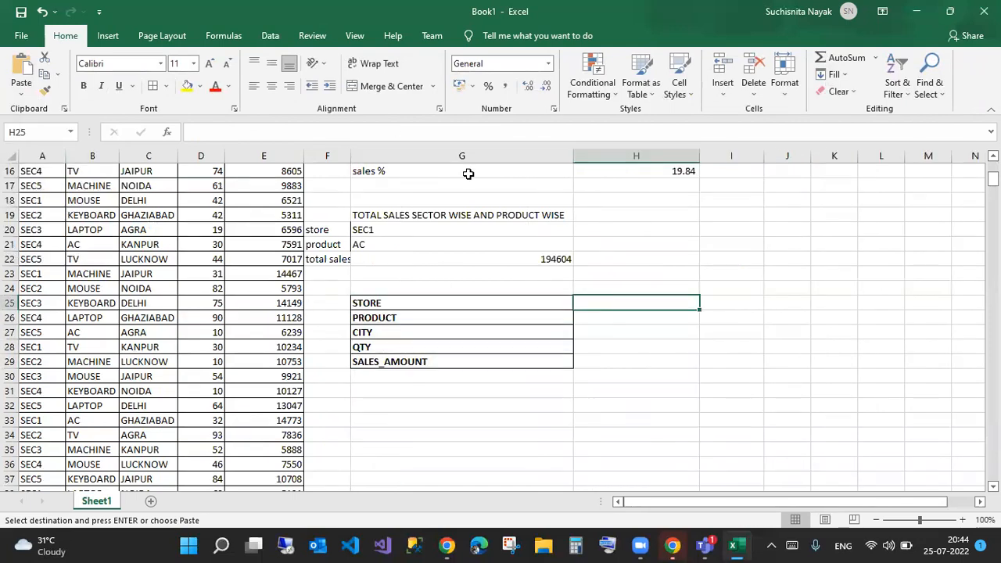
left_click(270, 35)
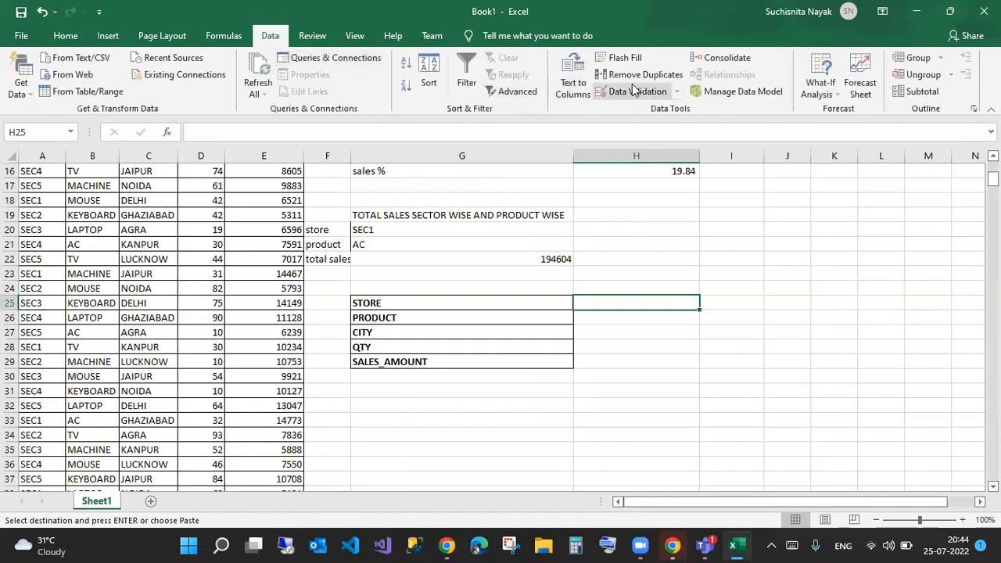
- Give H25 a drop-down list of stores sourced from A2:A7
left_click(634, 89)
left_click(630, 260)
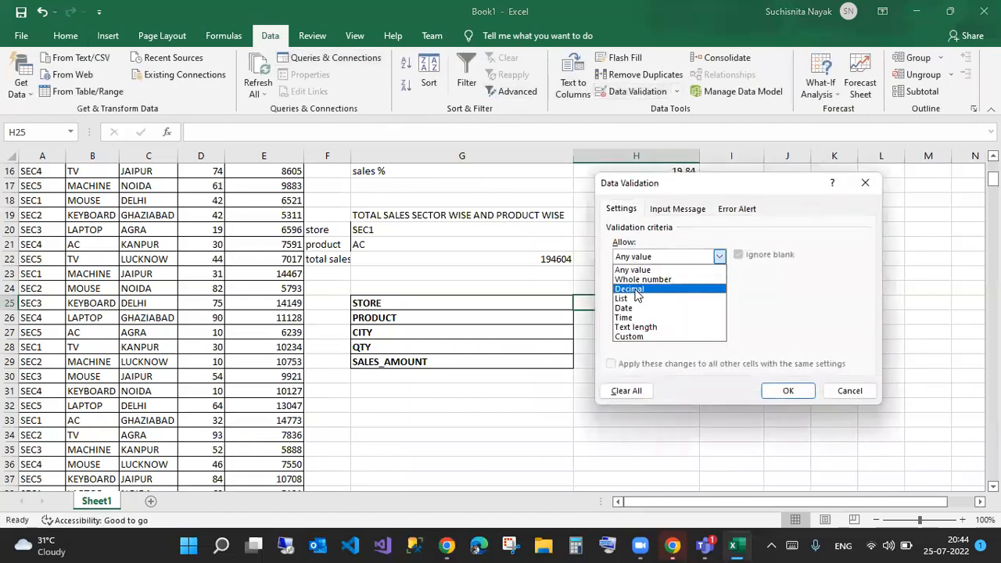
left_click(634, 300)
left_click(650, 316)
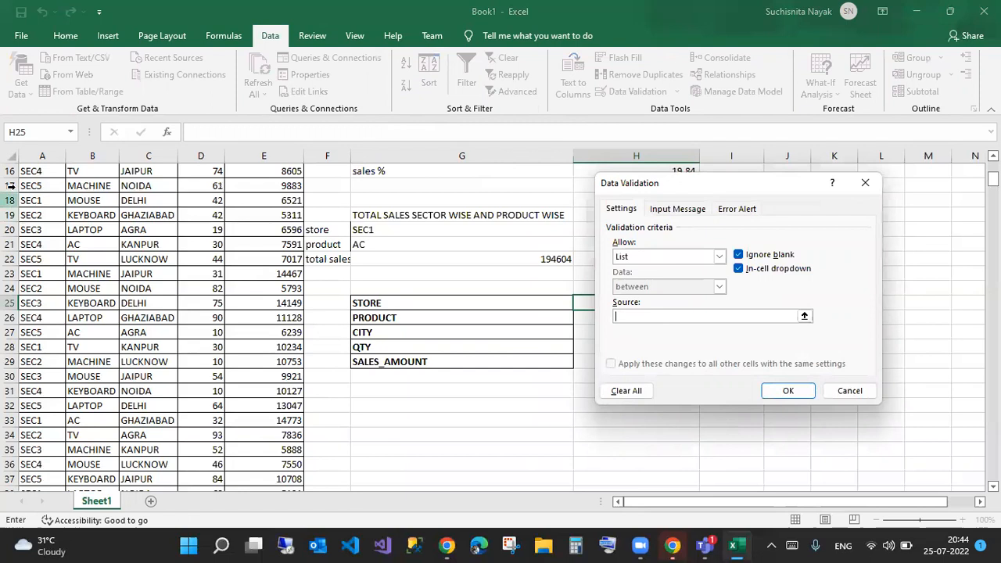
scroll(47, 200, "up", 5)
left_click(31, 188)
left_click_drag(30, 196, 38, 259)
left_click(782, 393)
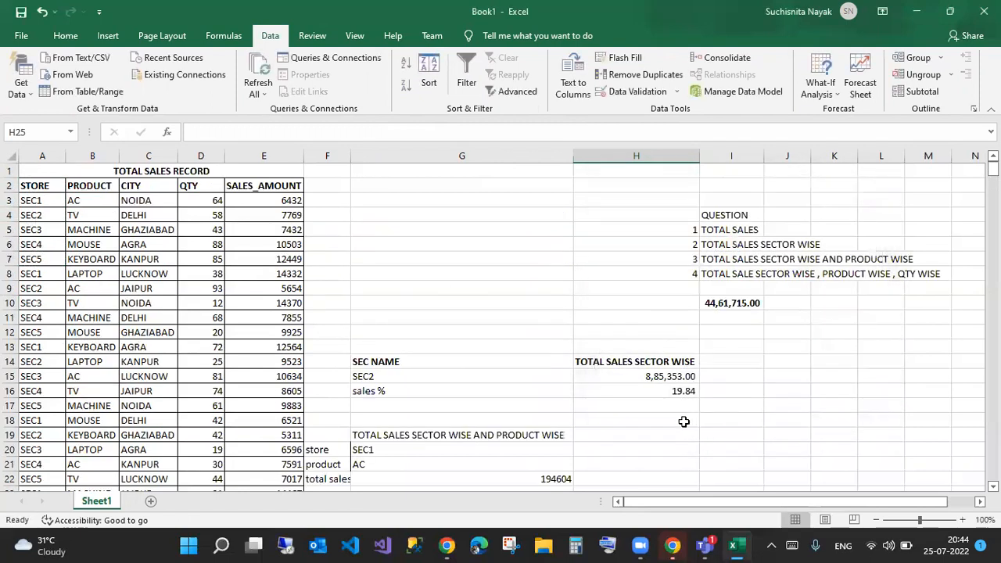
scroll(635, 431, "down", 4)
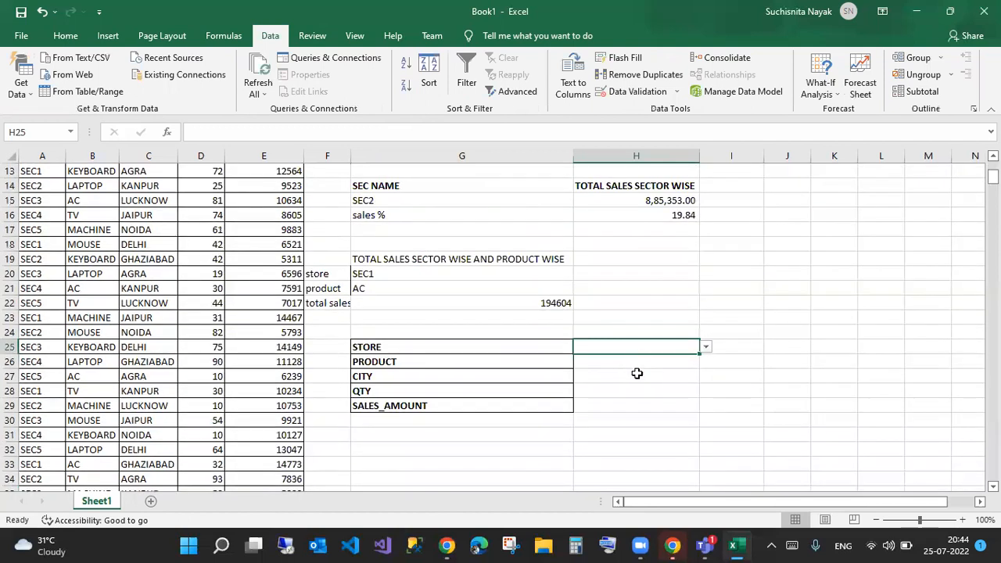
- Give H26 a drop-down list of products sourced from B2:B4
left_click(641, 363)
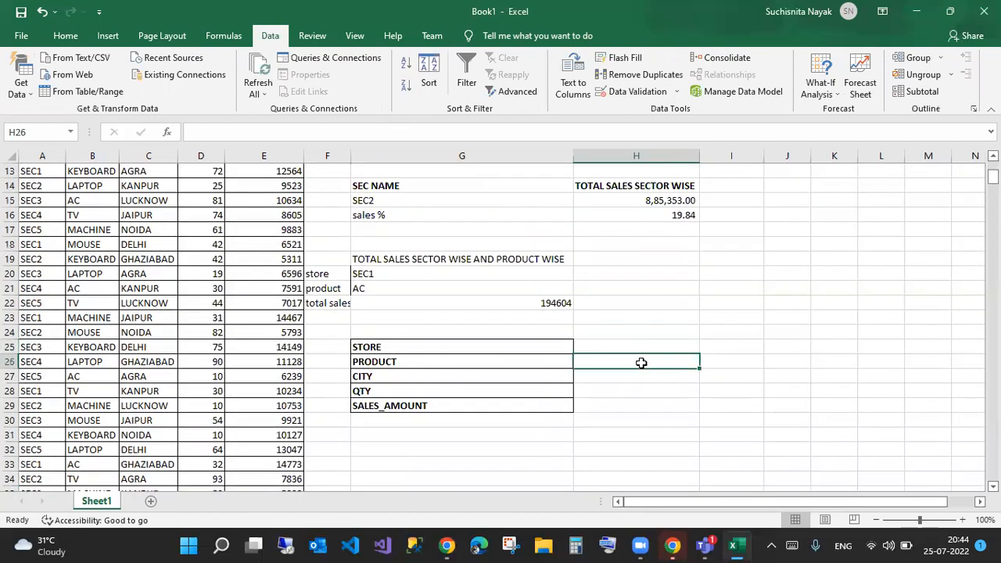
left_click(630, 92)
left_click(719, 257)
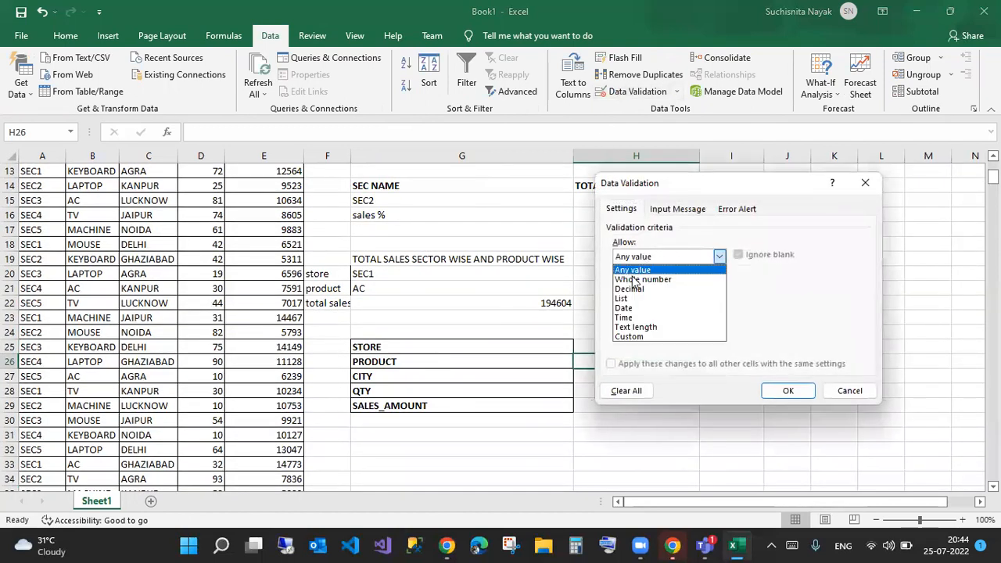
left_click(624, 300)
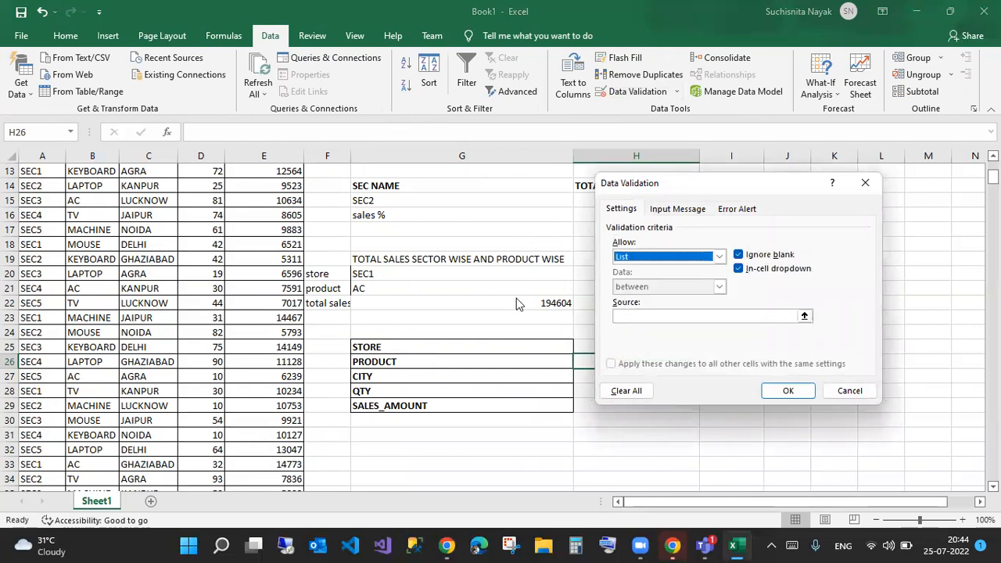
left_click(661, 316)
scroll(206, 363, "up", 4)
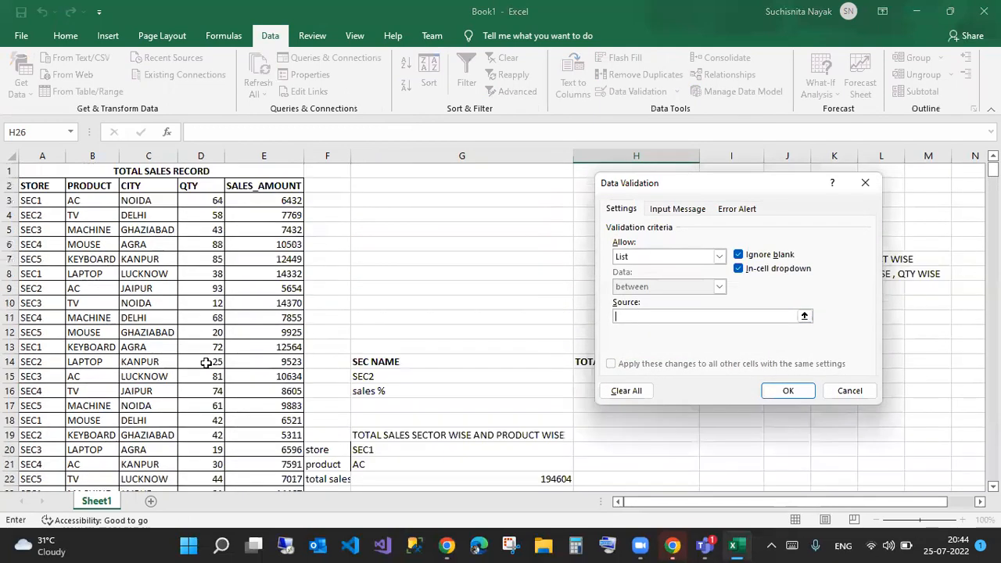
left_click_drag(104, 186, 95, 272)
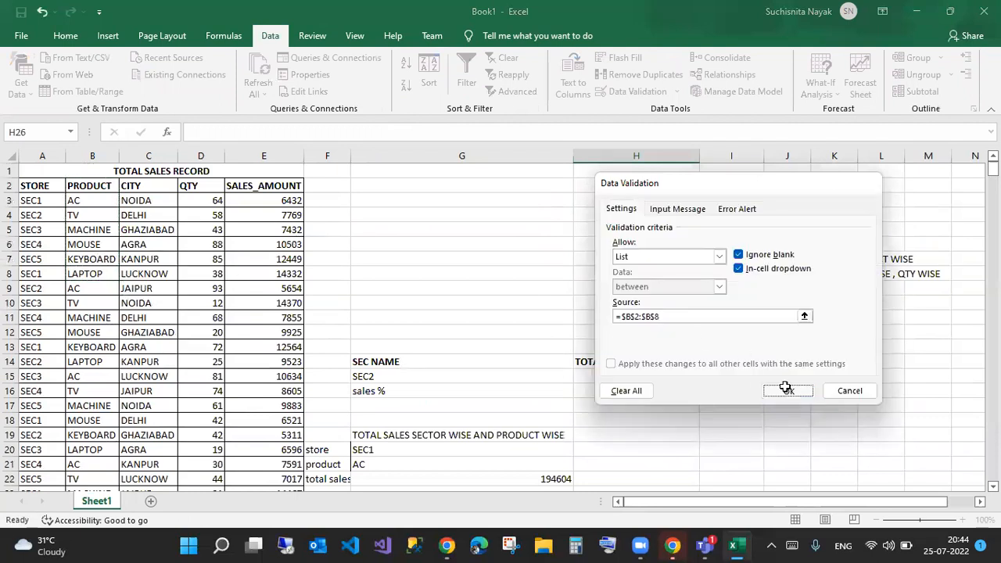
left_click(788, 390)
scroll(652, 418, "down", 1)
scroll(652, 418, "down", 3)
- Give H27 a drop-down list of cities sourced from C2:C9
left_click(644, 378)
left_click(633, 91)
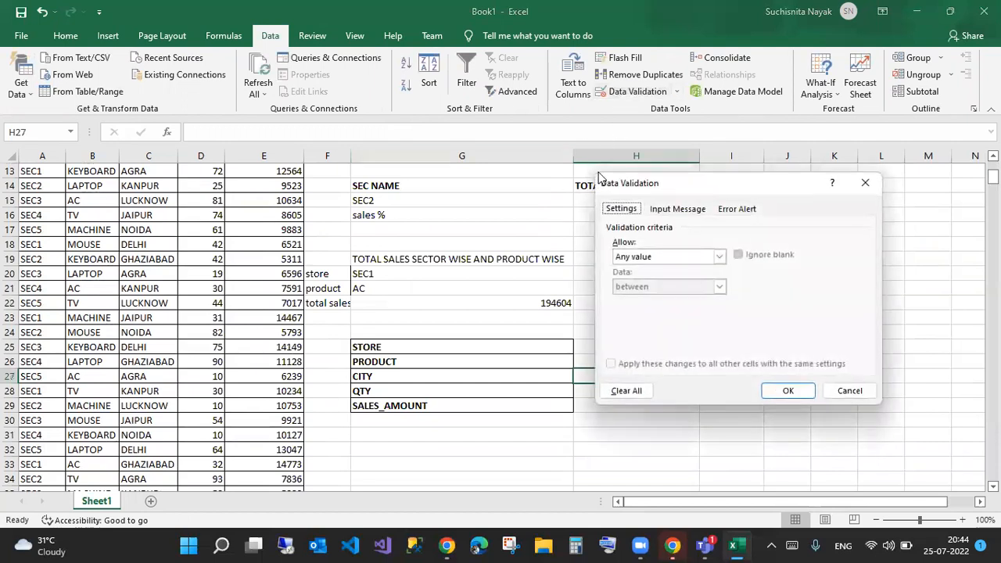
left_click(719, 256)
left_click(640, 298)
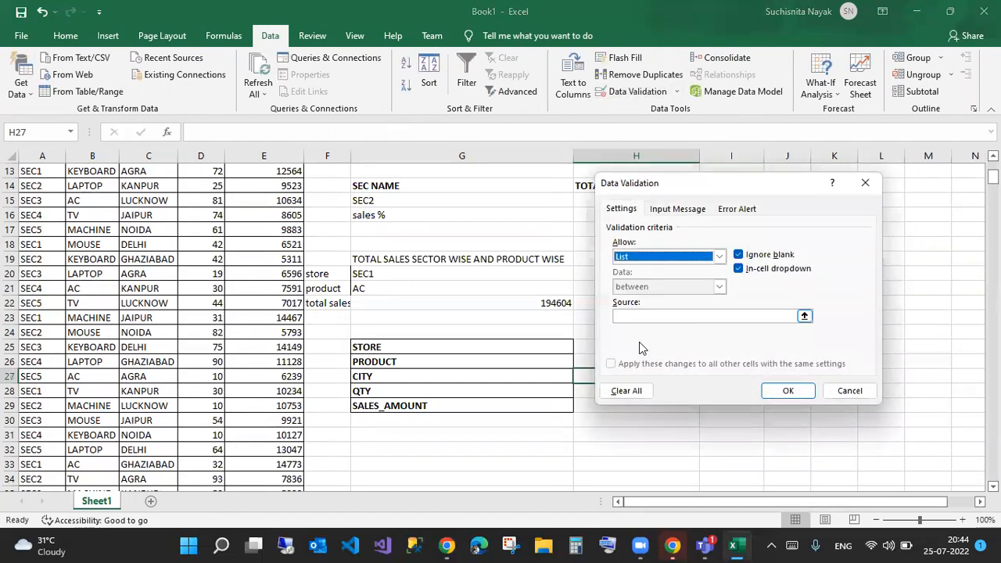
left_click(645, 316)
scroll(279, 308, "up", 4)
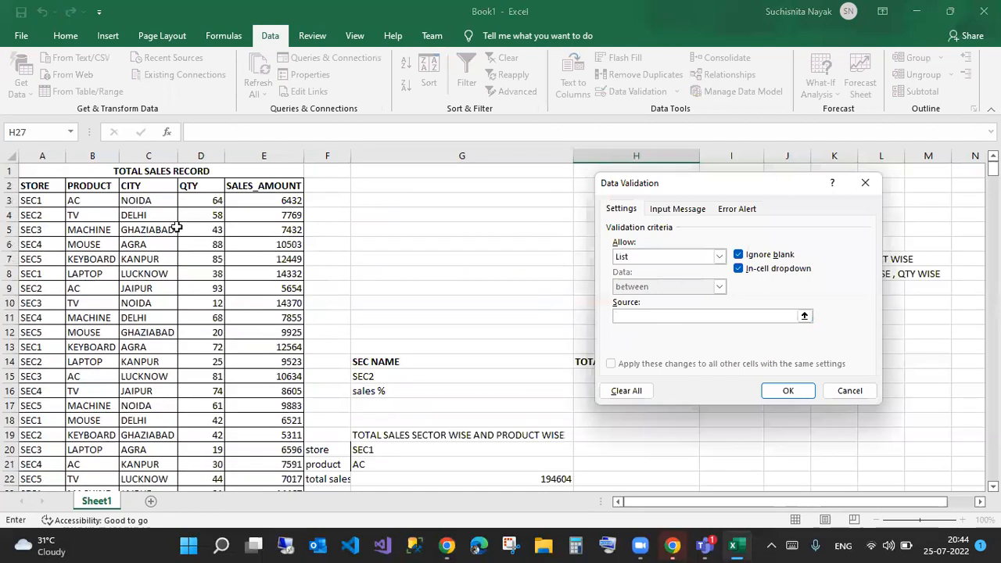
left_click_drag(151, 181, 157, 288)
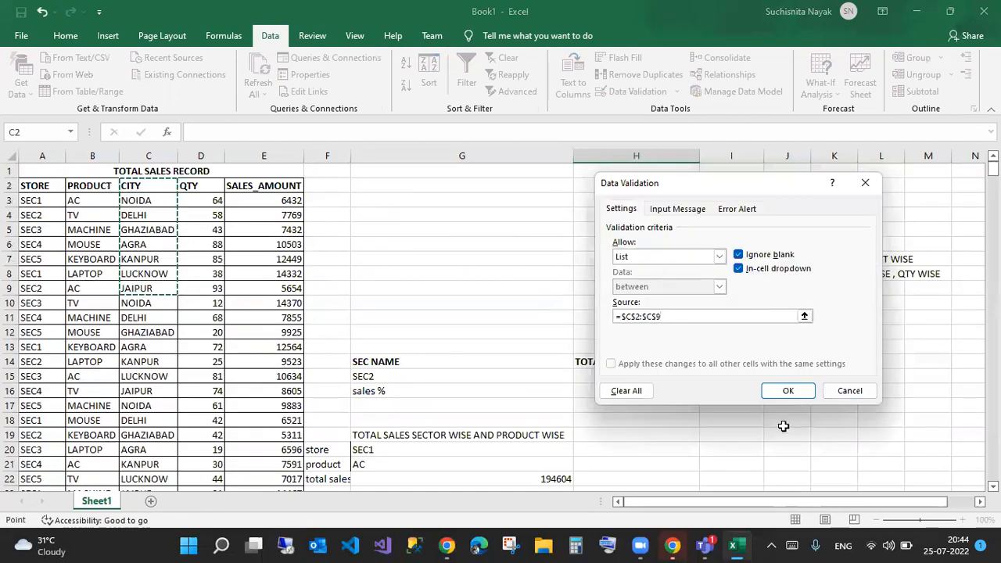
left_click(788, 391)
scroll(554, 447, "down", 4)
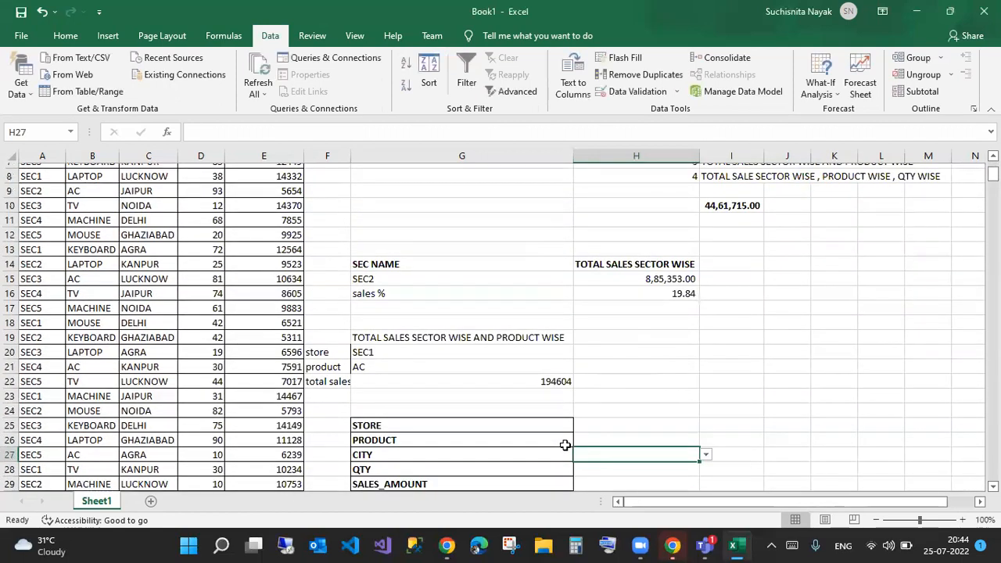
- Try list and whole-number validation for the QTY cell H28, then cancel without applying
left_click(630, 395)
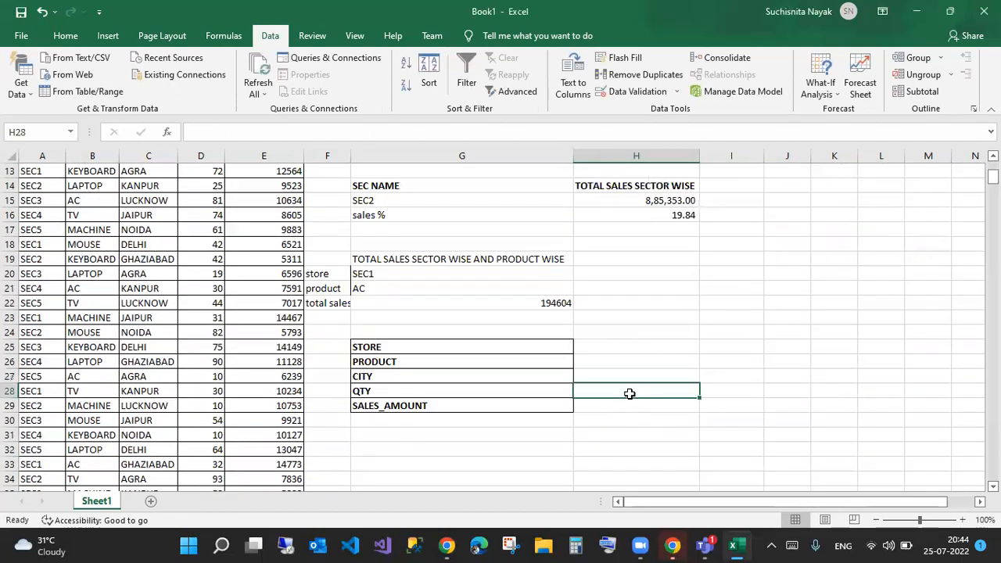
left_click(643, 98)
left_click(653, 256)
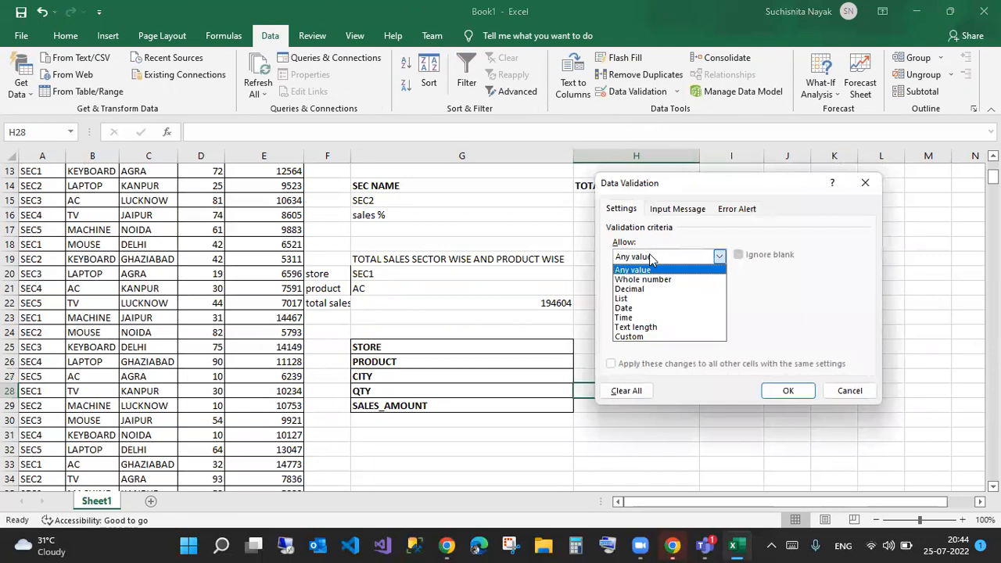
left_click(631, 300)
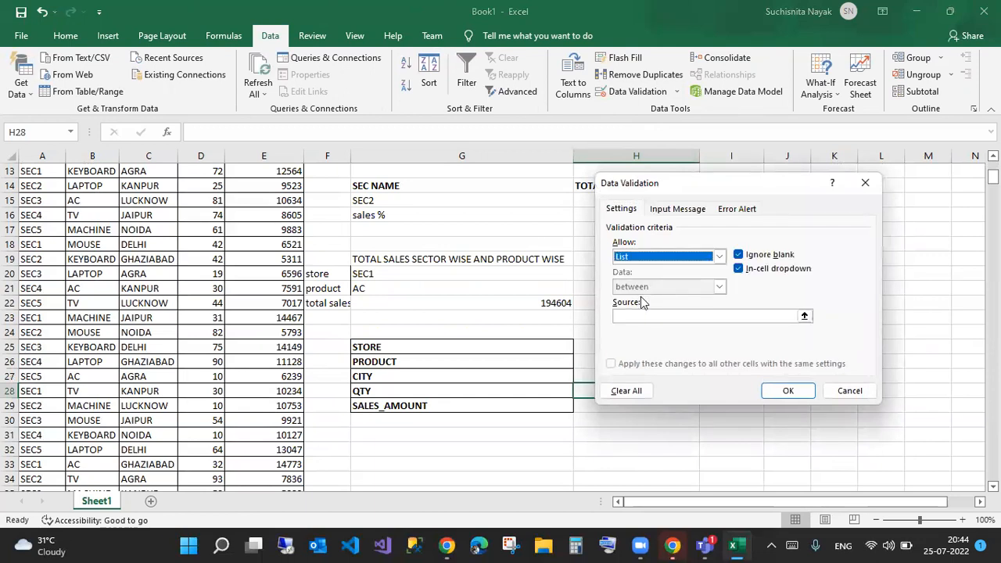
left_click(648, 317)
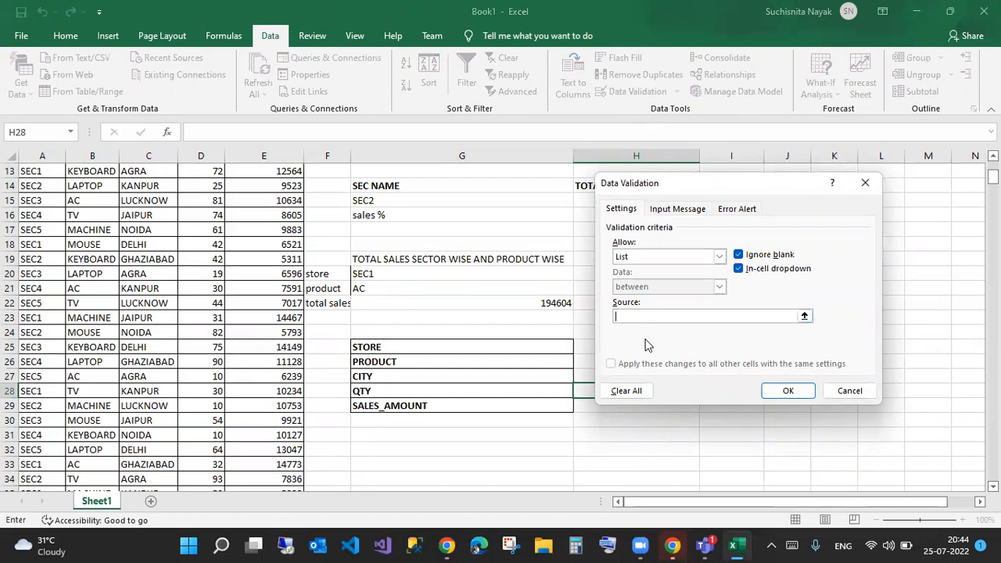
left_click(646, 257)
left_click(641, 280)
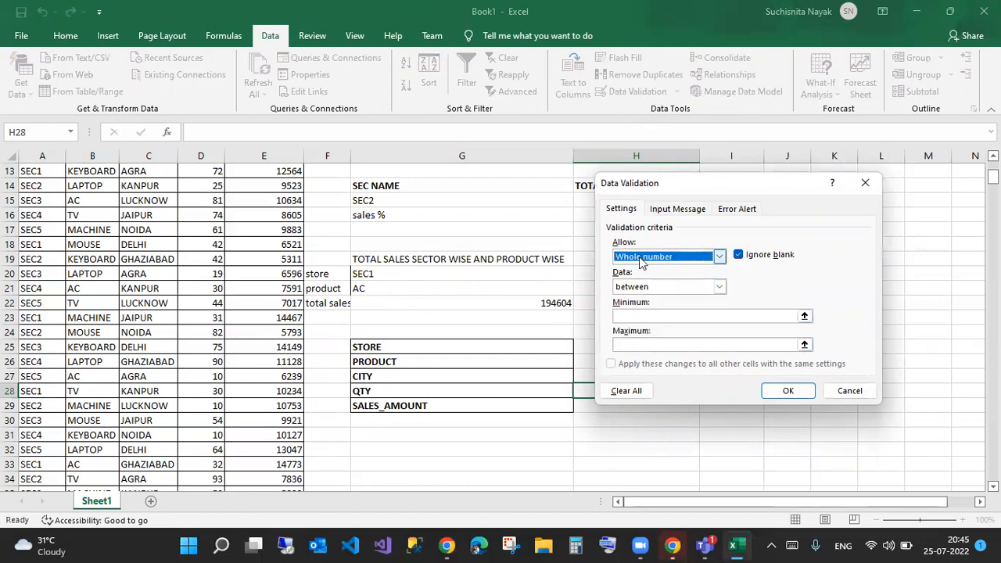
left_click(643, 259)
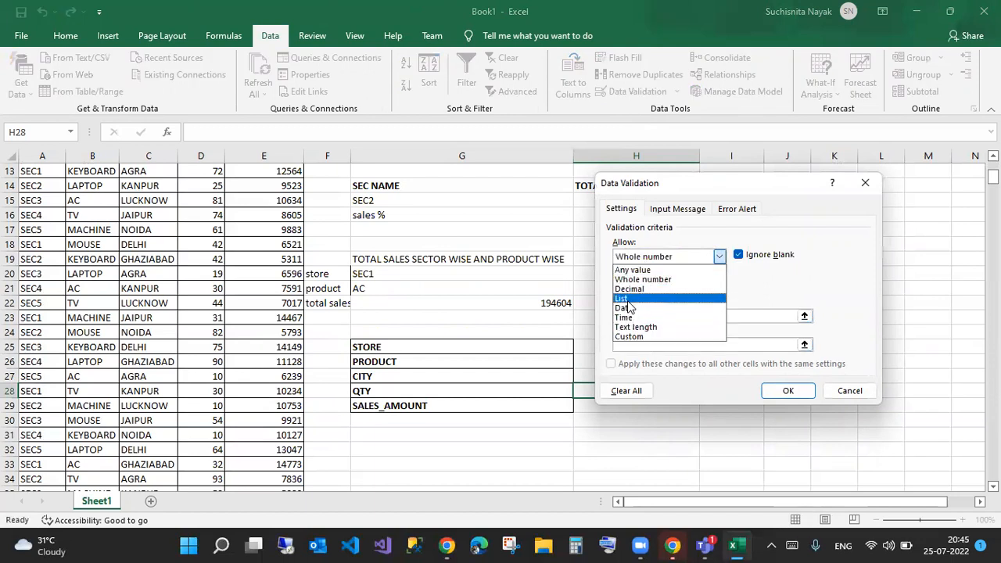
left_click(623, 298)
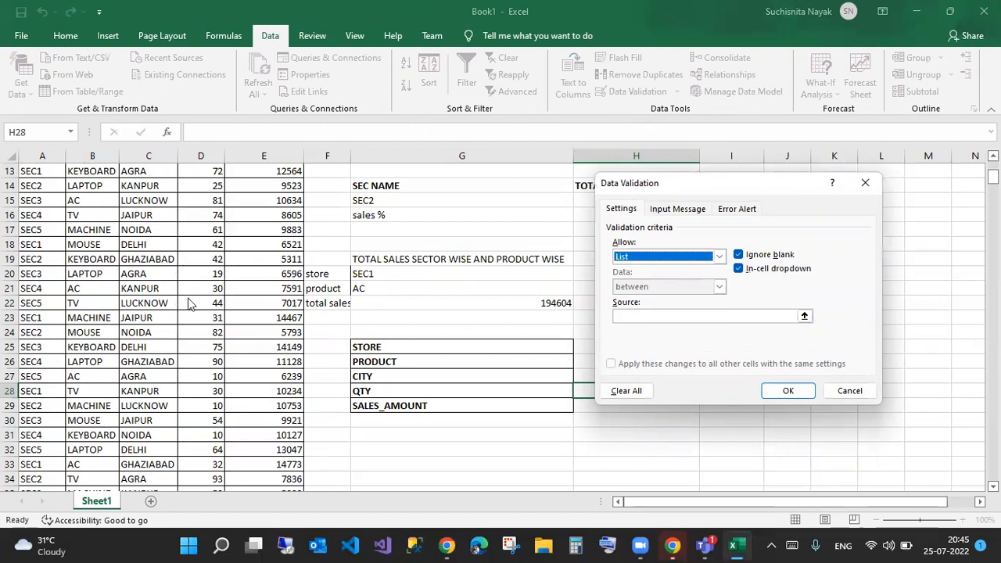
left_click(643, 316)
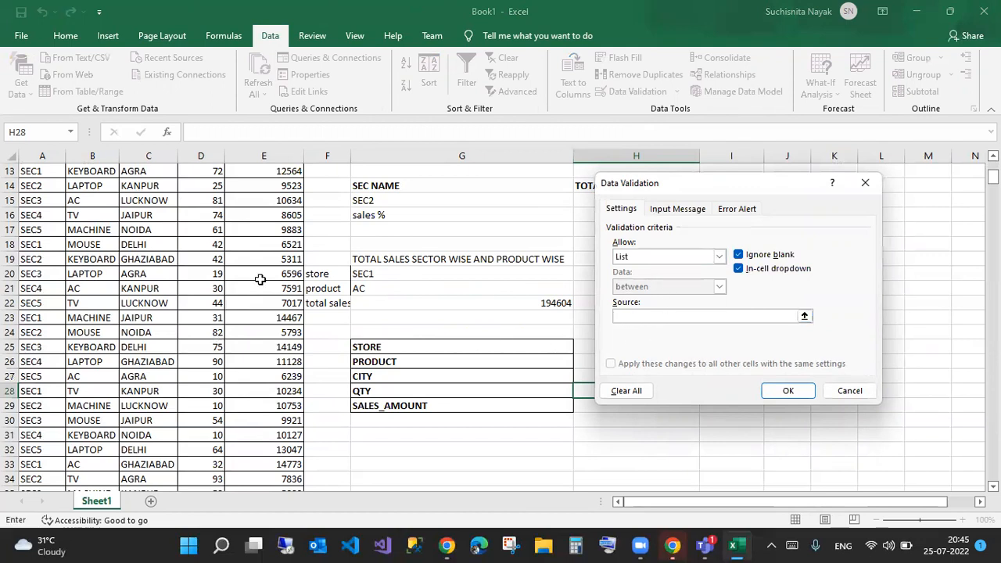
scroll(262, 277, "up", 4)
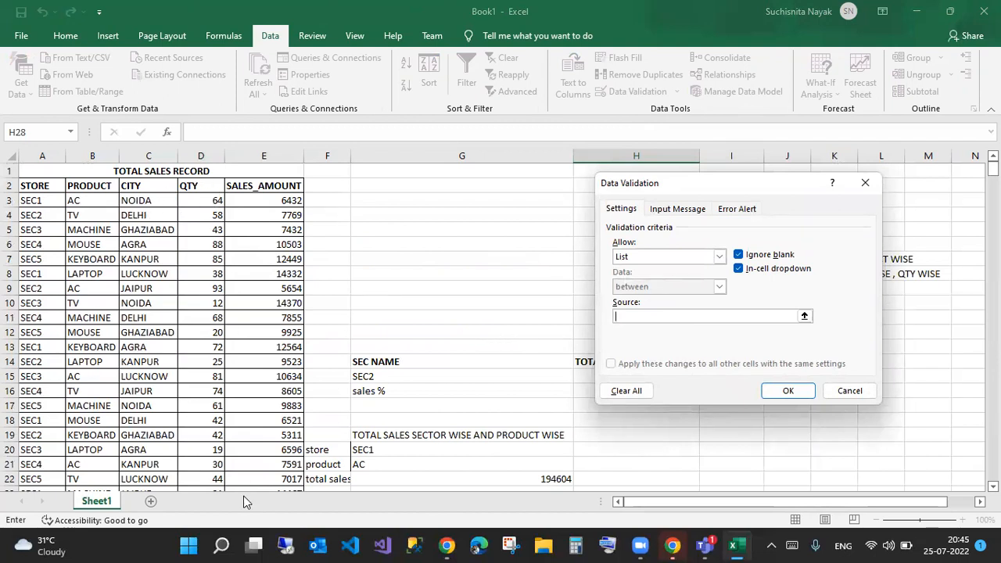
left_click(849, 392)
scroll(665, 387, "down", 3)
scroll(664, 386, "down", 1)
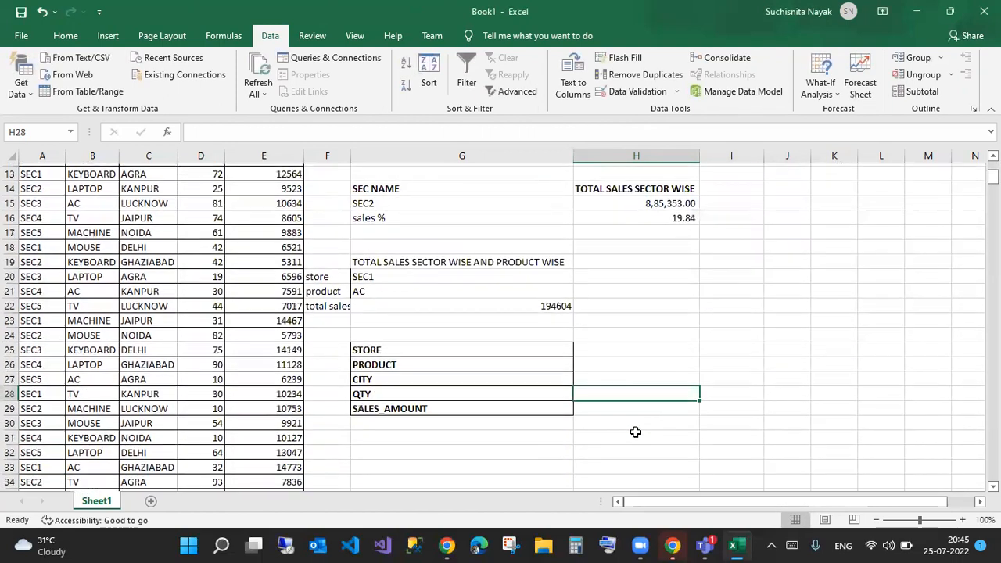
- Enter =SUMIFS(E:E,A:A,H25,B:B,H26,C:C,H27,D:D,H28) in H29
left_click(662, 407)
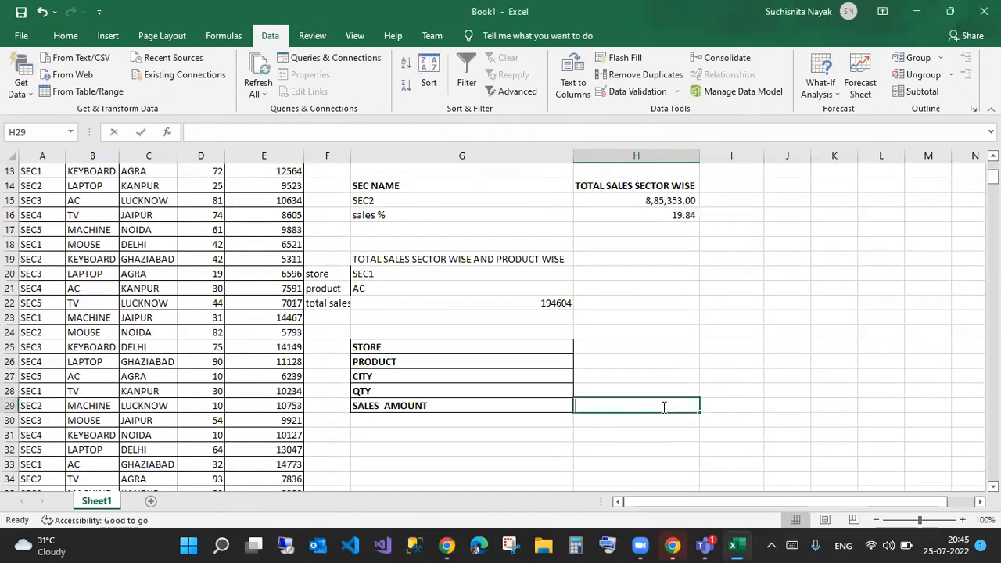
type("=sumifs")
key("Tab")
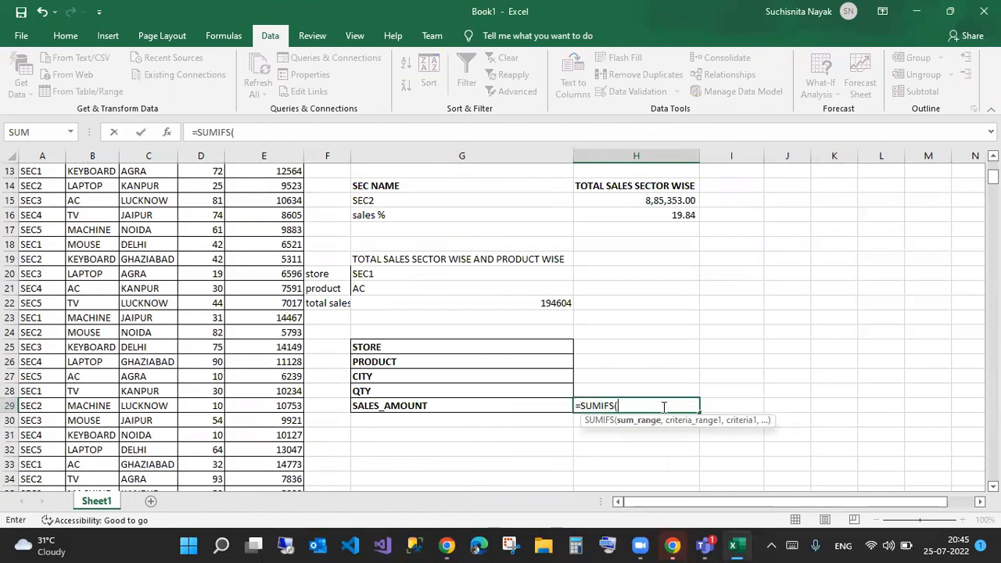
type("e:e,")
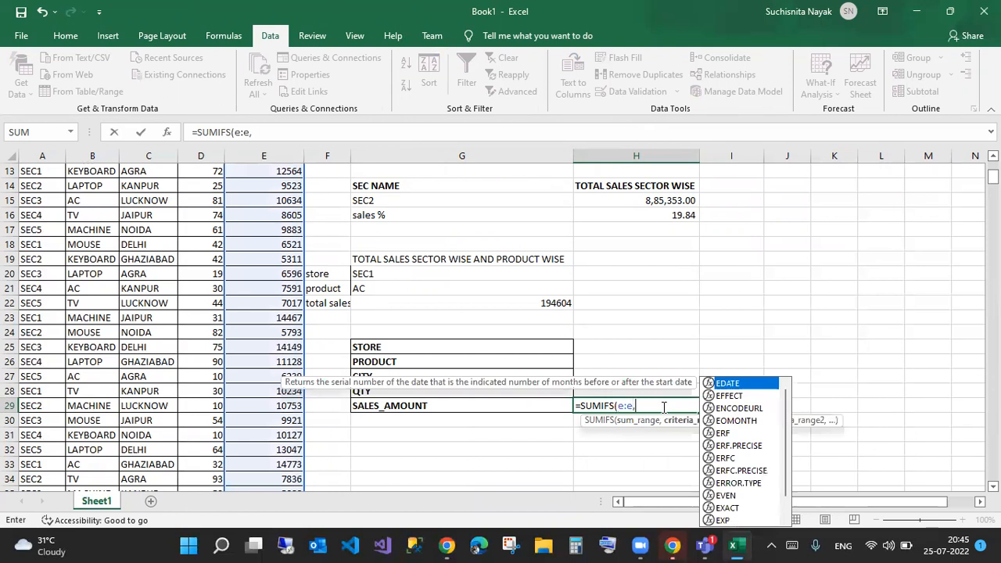
type("a:a,")
left_click(648, 346)
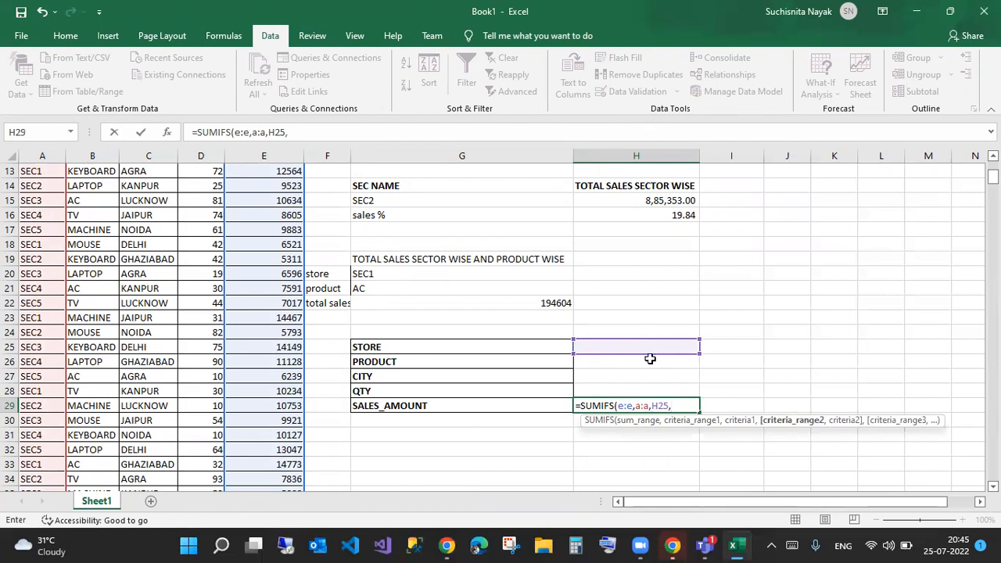
type("b:b")
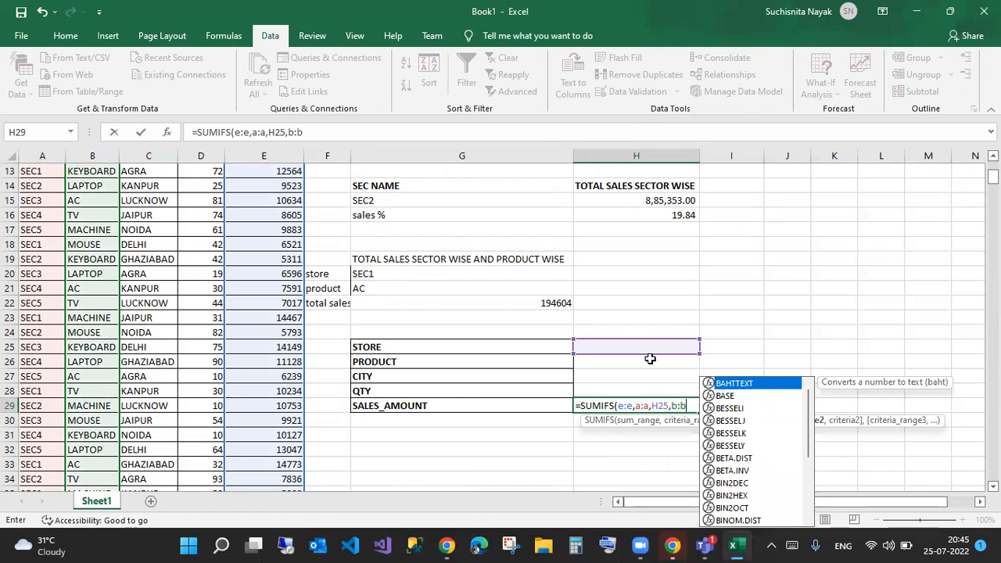
type(",")
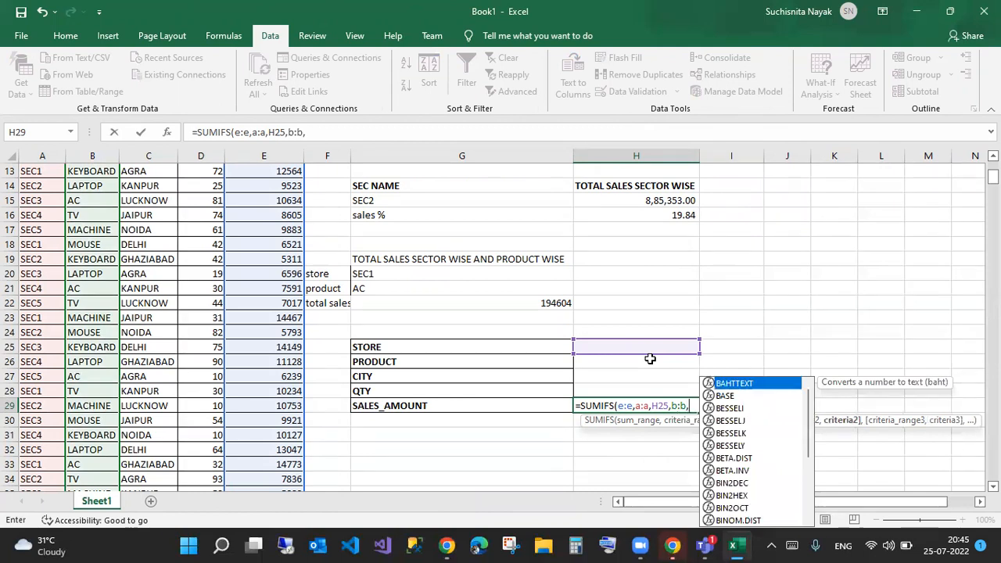
type("h26")
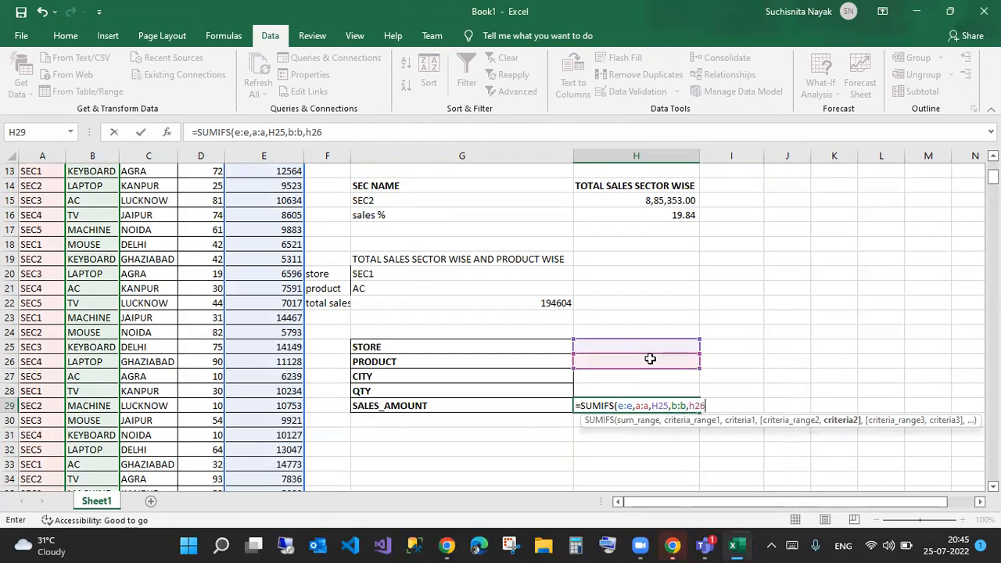
type(",c")
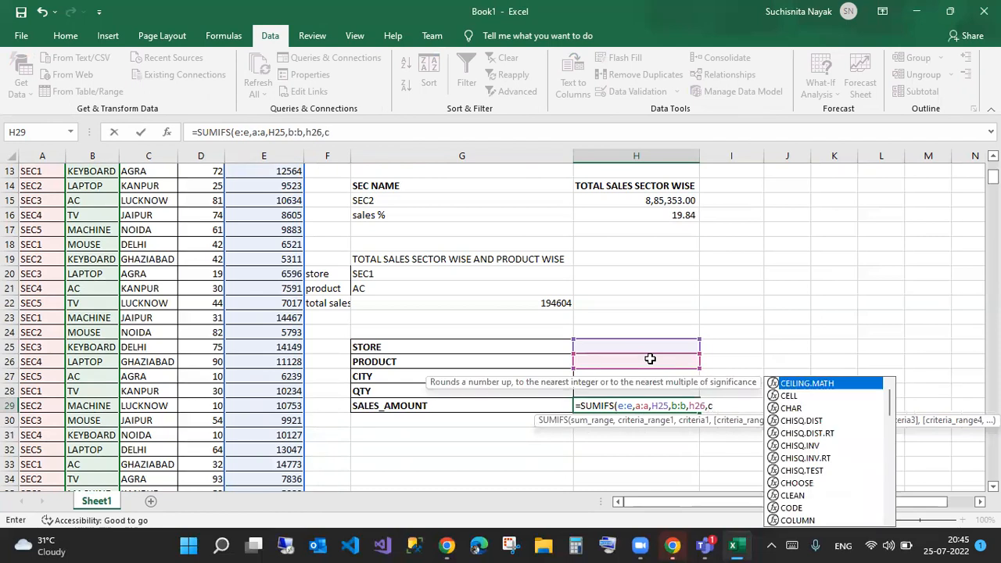
type(":c,")
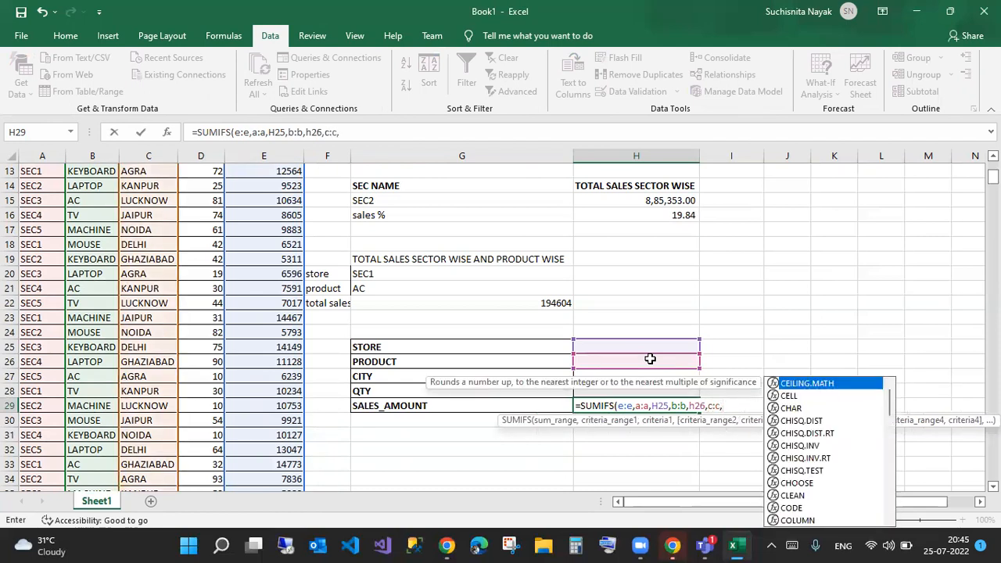
type("h27")
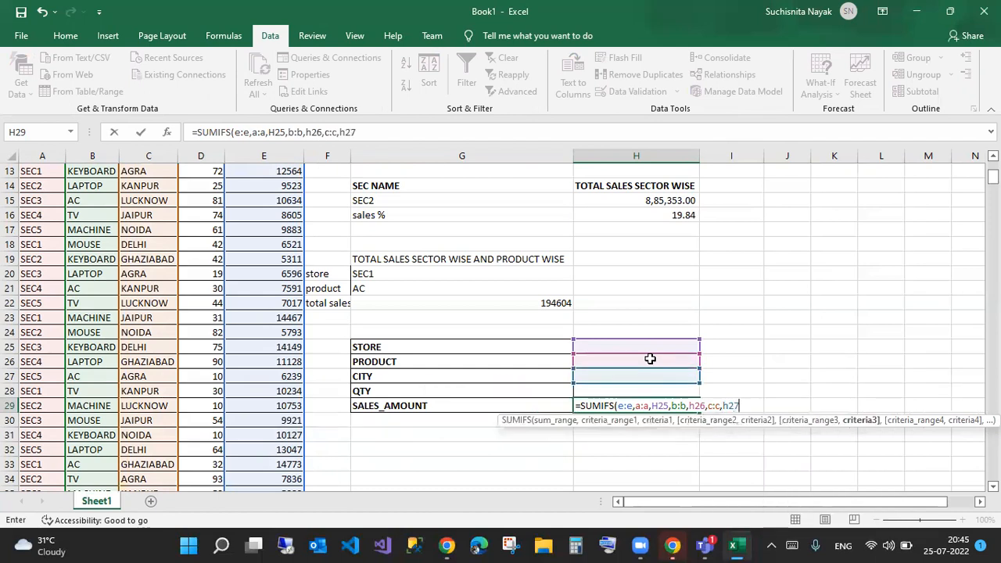
type(",d:d")
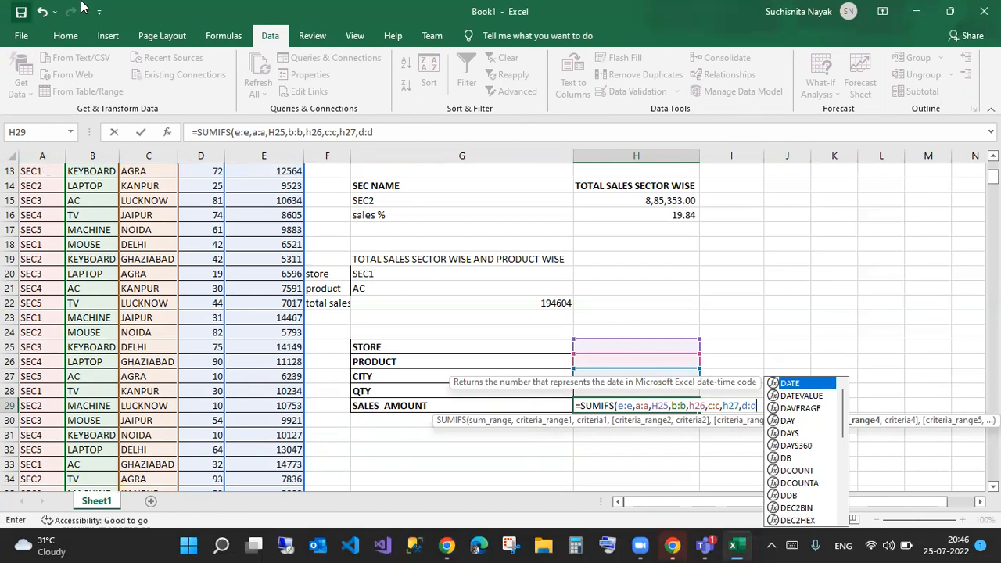
left_click(385, 132)
type(",")
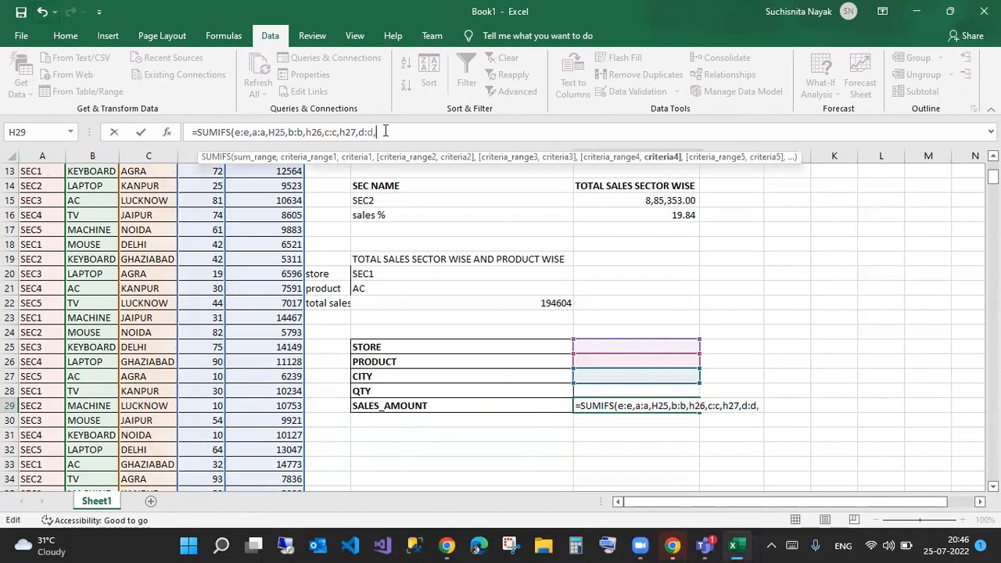
left_click(649, 390)
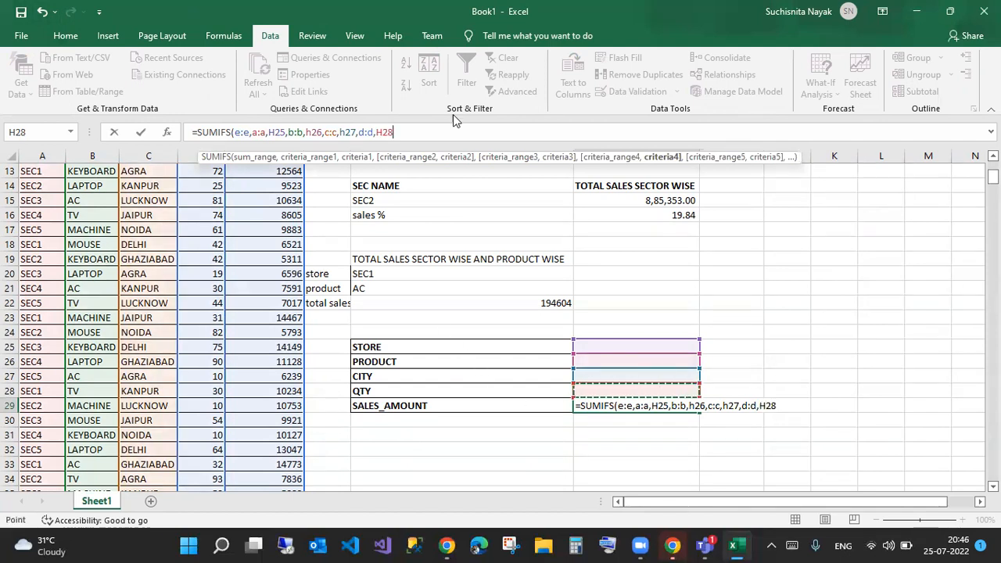
key("Return")
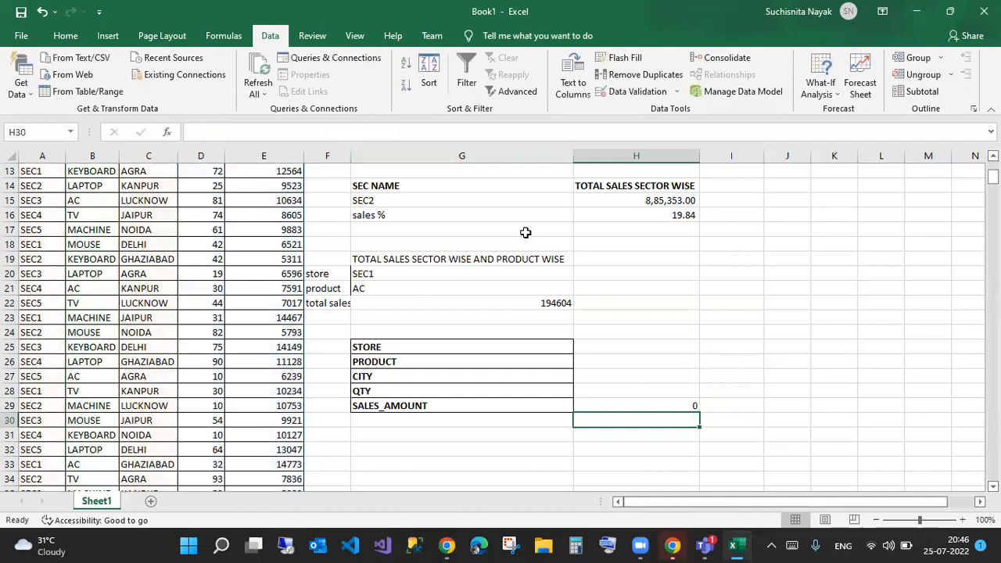
- Apply All Borders to the value cells H25:H29
left_click(637, 403)
left_click_drag(624, 346, 630, 405)
left_click(65, 35)
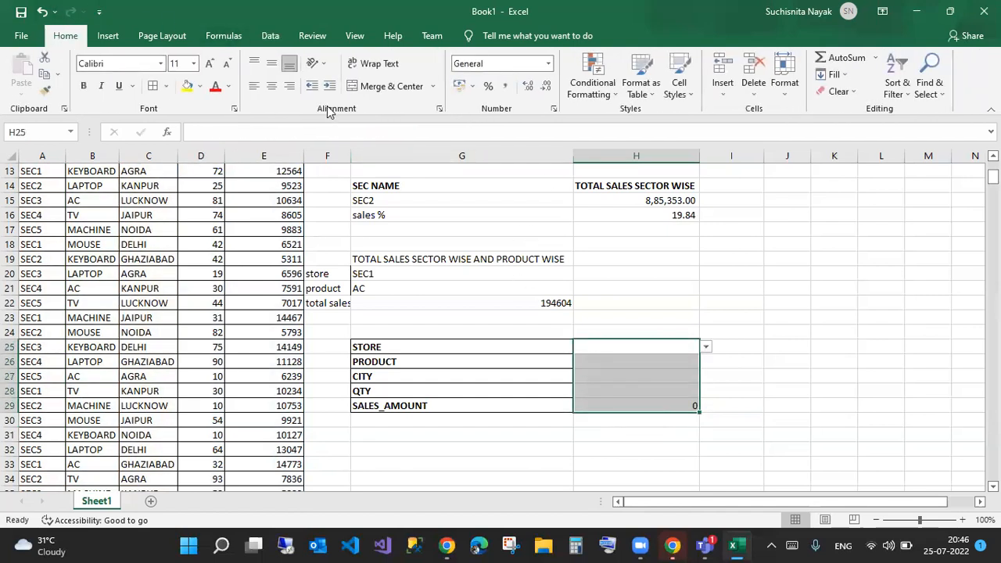
left_click(156, 83)
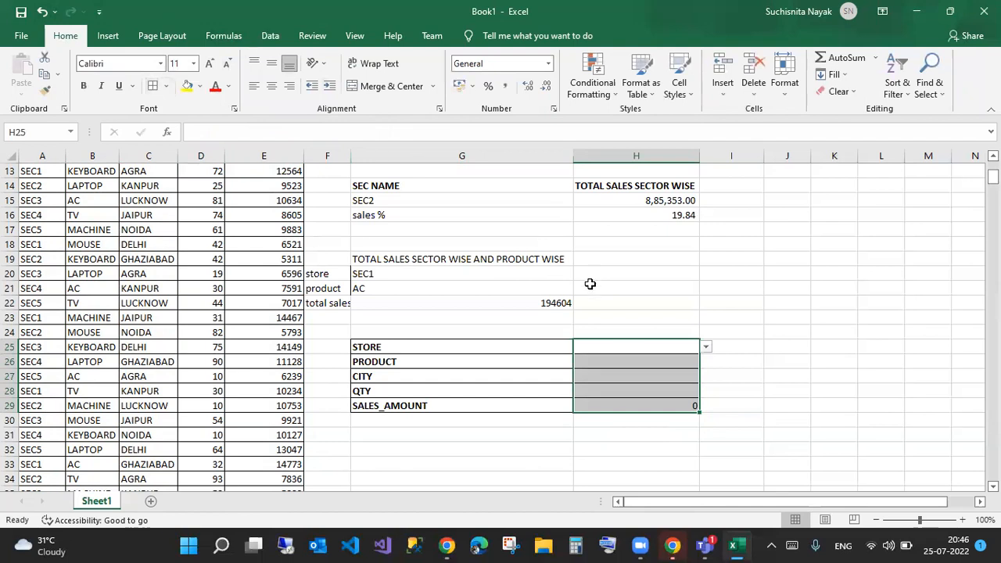
- Check the cells H25 through H29 and open the store drop-down in H25
left_click(614, 343)
left_click(624, 360)
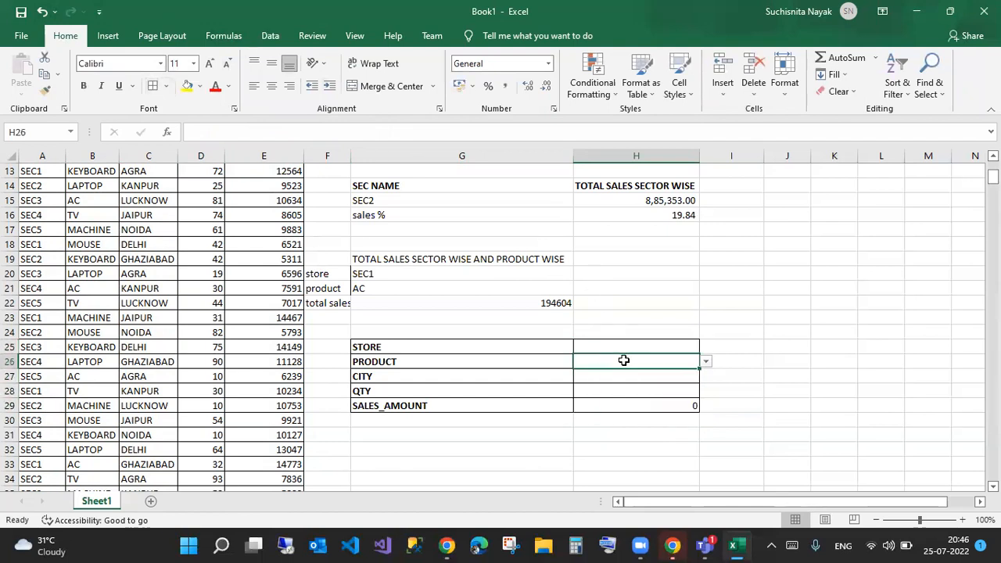
left_click(624, 374)
left_click(623, 388)
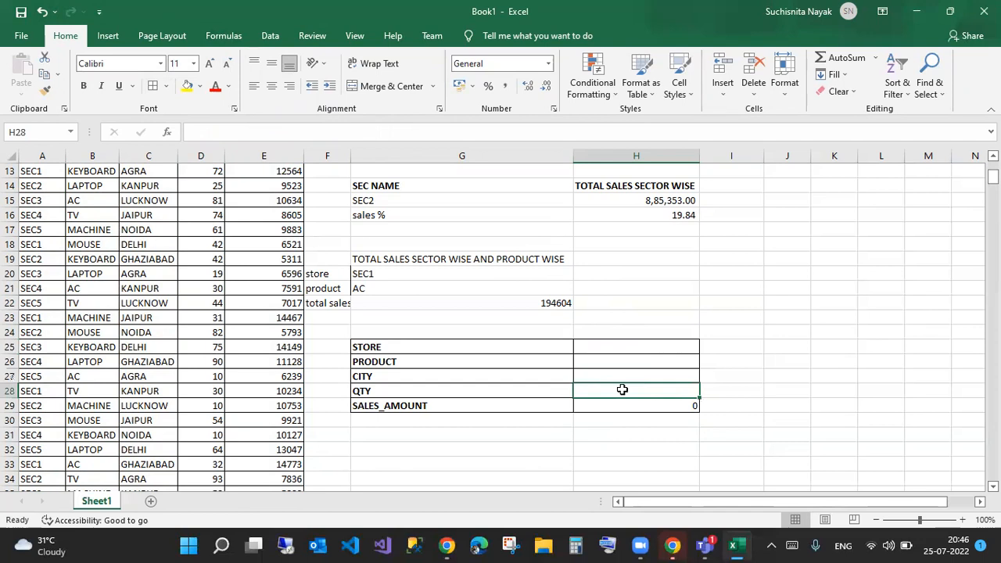
left_click(618, 407)
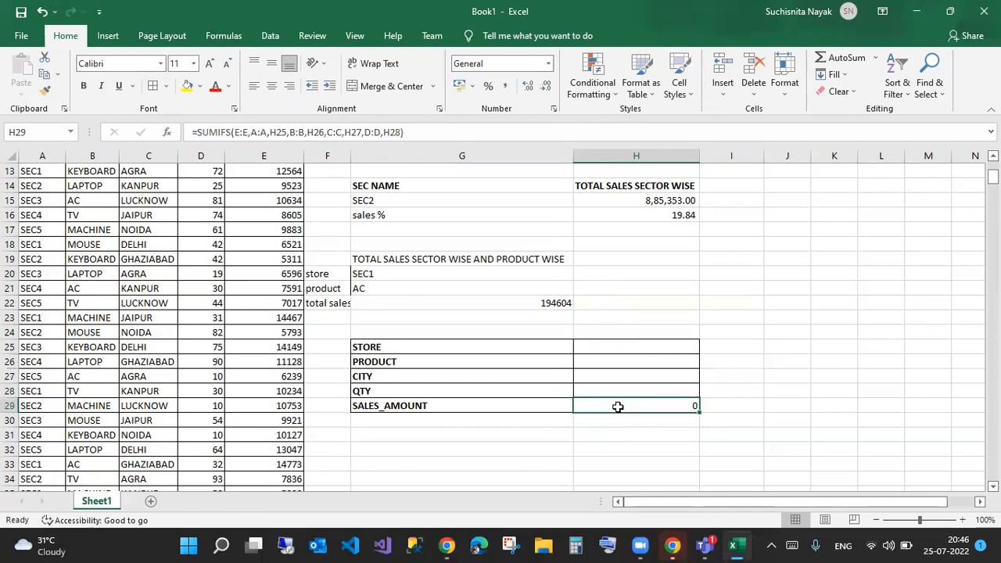
left_click_drag(611, 344, 614, 387)
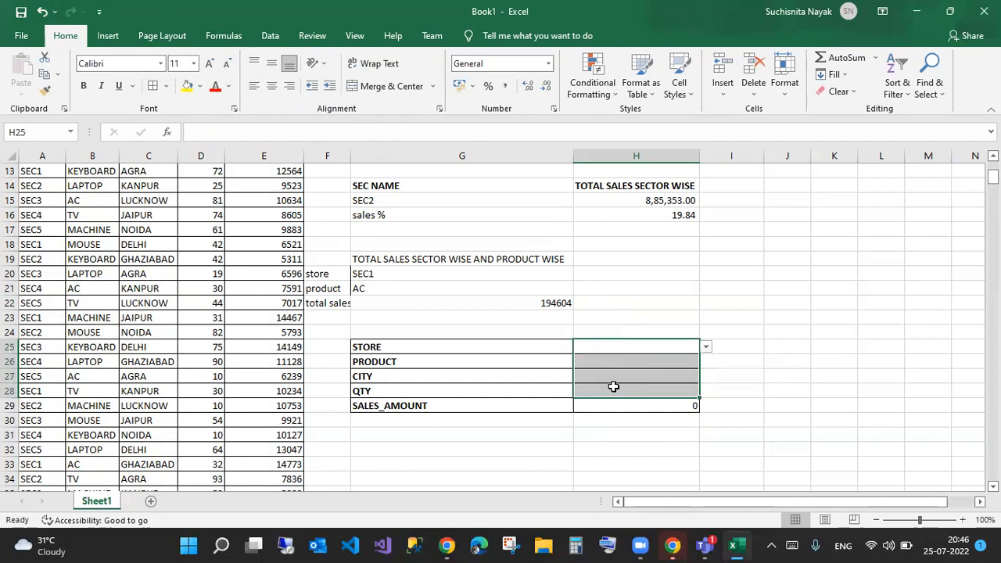
mouse_move(647, 343)
left_mouse_down()
mouse_move(682, 316)
mouse_move(667, 364)
left_mouse_up()
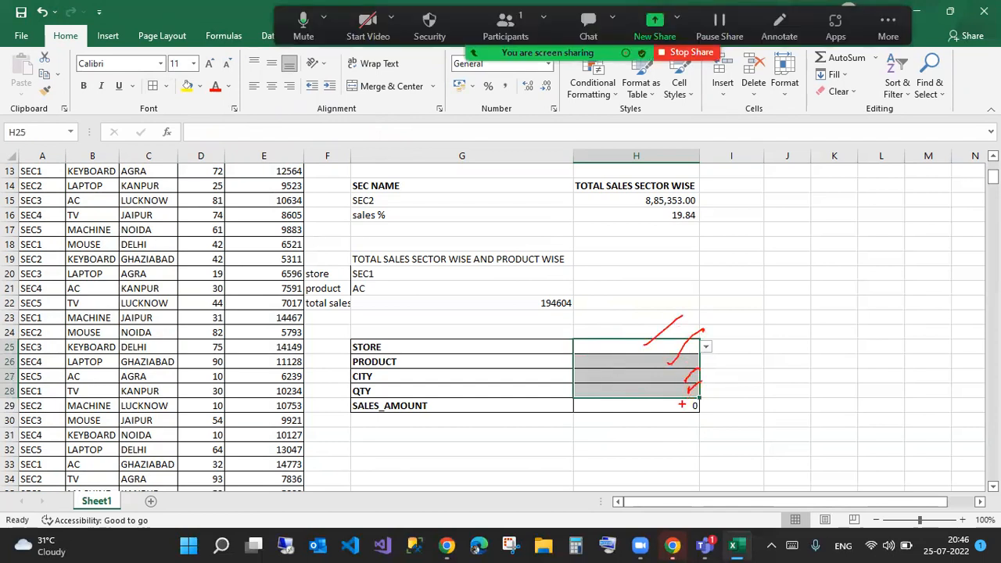
left_click_drag(710, 412, 643, 401)
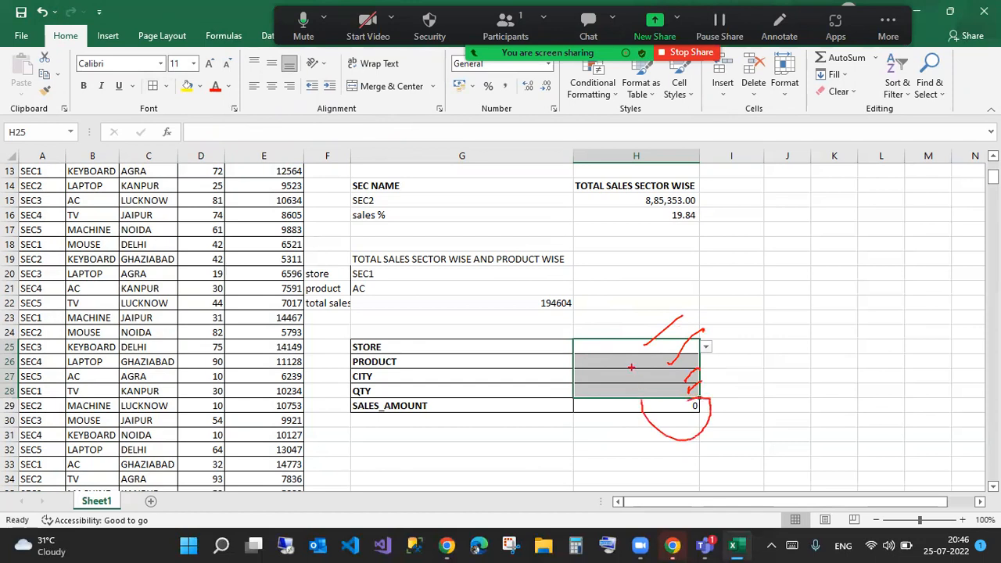
left_click(706, 346)
- Choose SEC1, AC and DELHI in H25:H27 and enter 90 as the QTY in H28
left_click(623, 368)
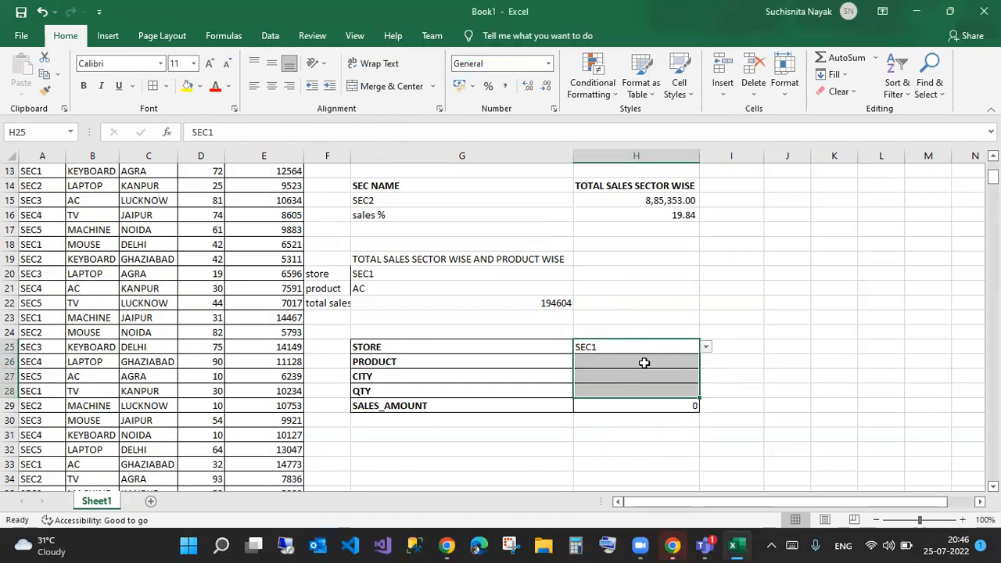
left_click(698, 361)
left_click(705, 363)
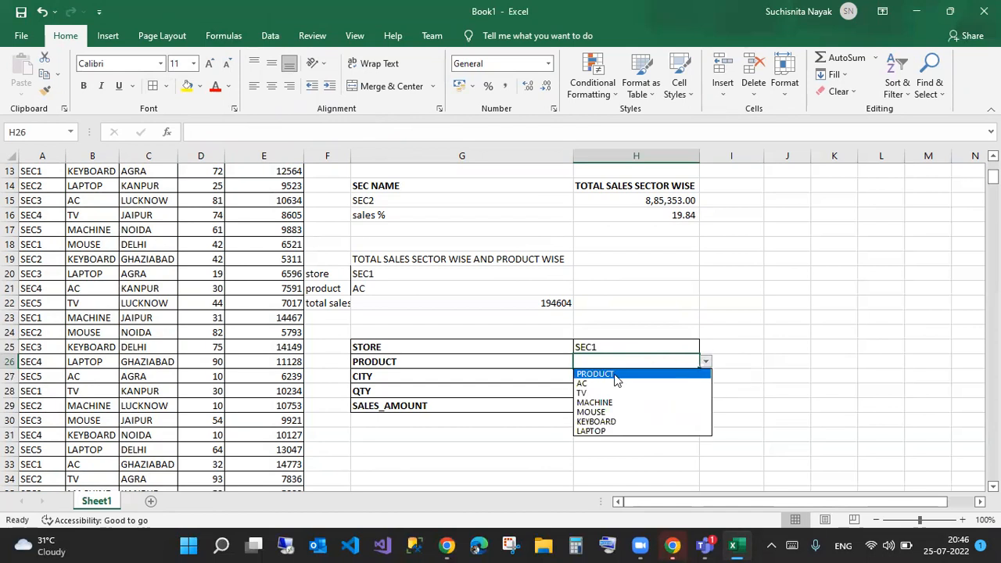
left_click(611, 385)
left_click(699, 377)
left_click(705, 377)
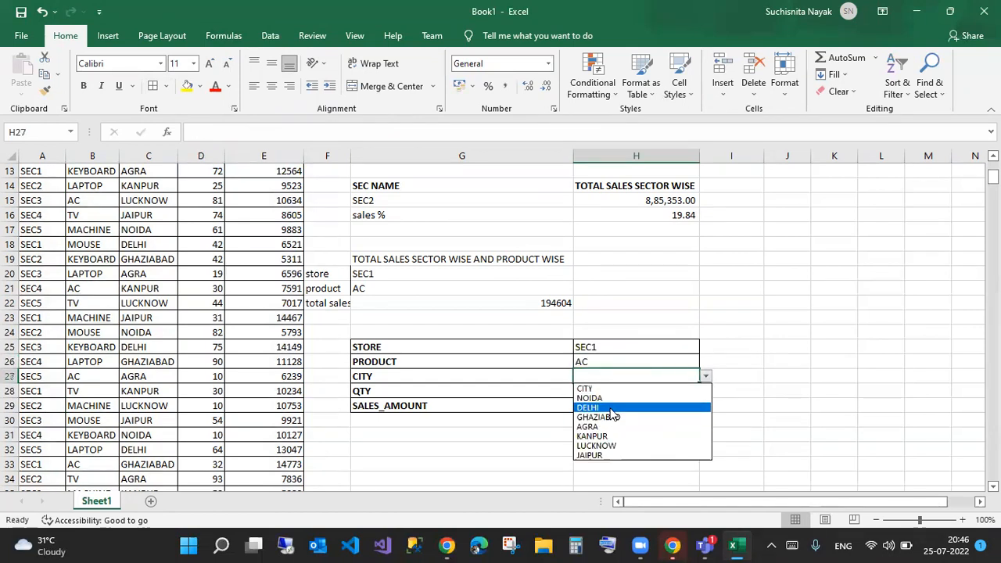
left_click(613, 410)
left_click(649, 389)
type("90")
key("Return")
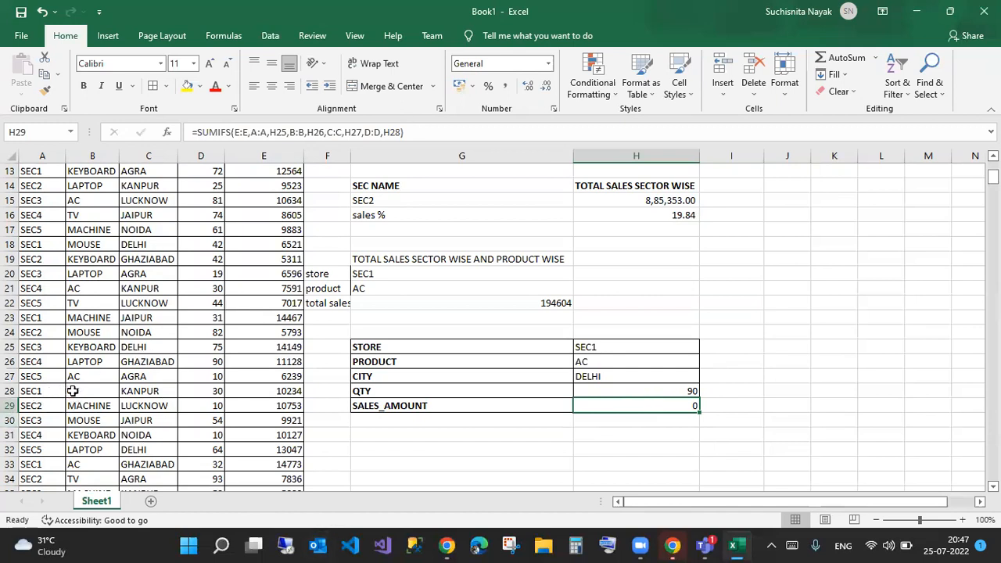
- Change data row 28's product to ac and city to delhi
left_click(39, 390)
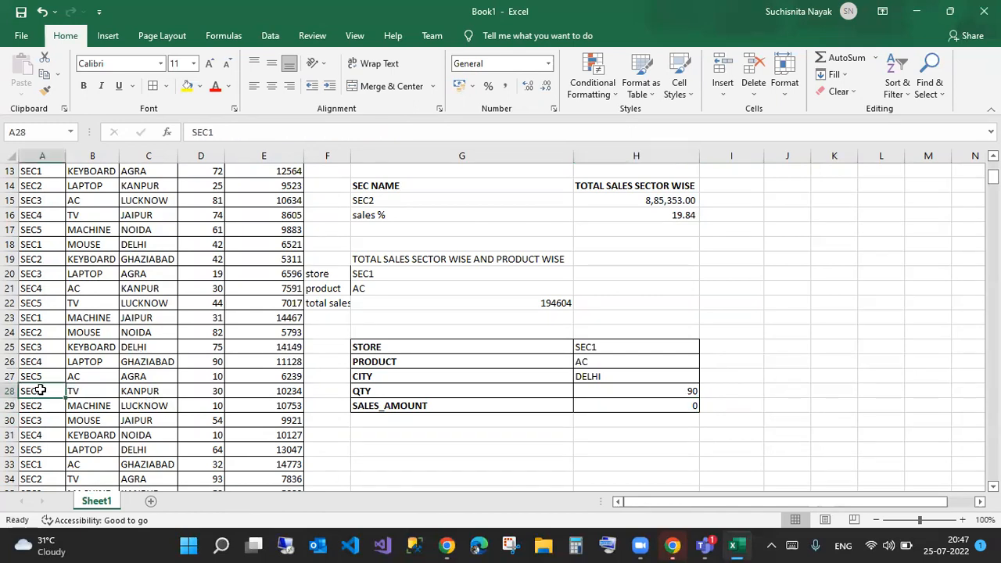
left_click(81, 389)
type("ac")
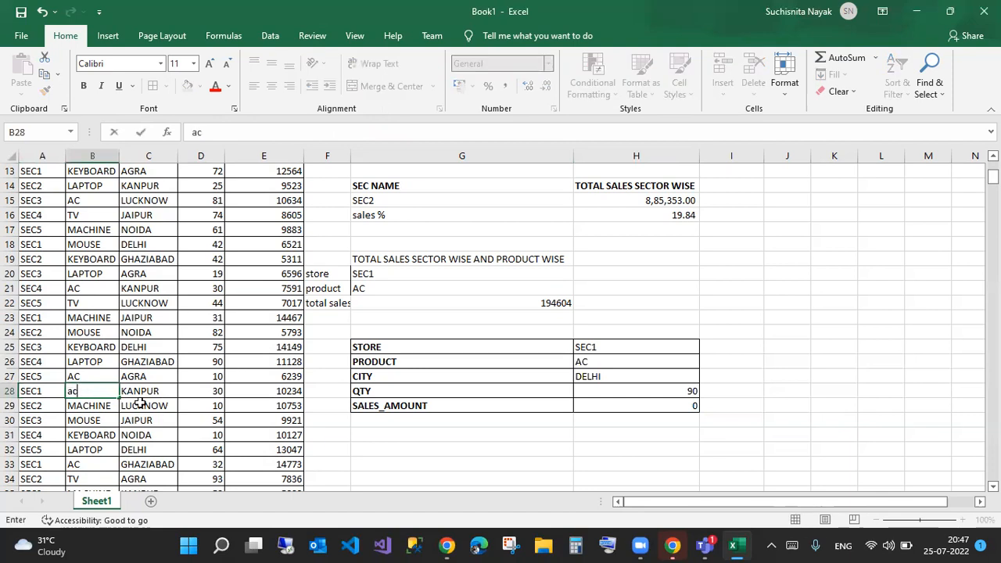
left_click(147, 392)
type("delhi")
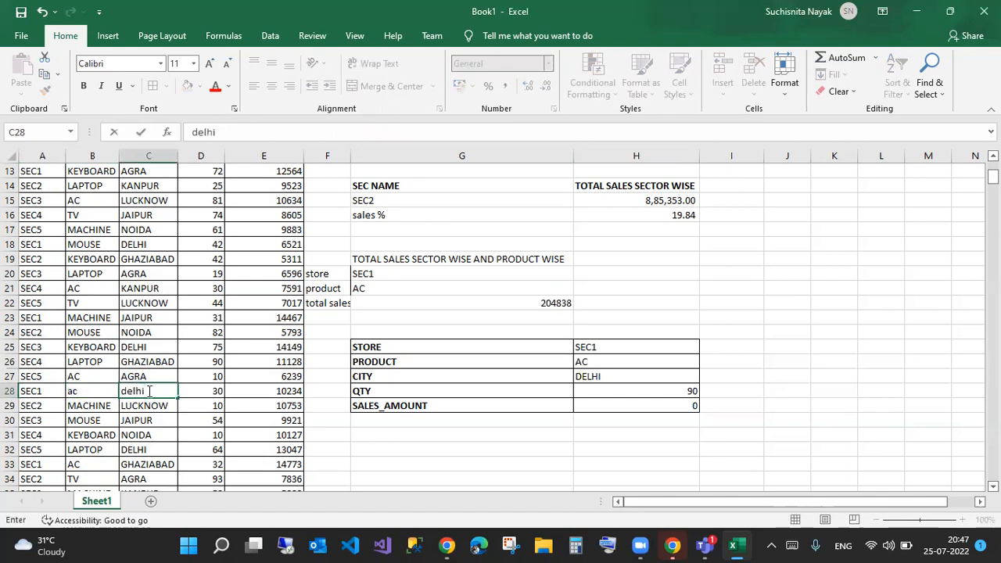
key("Tab")
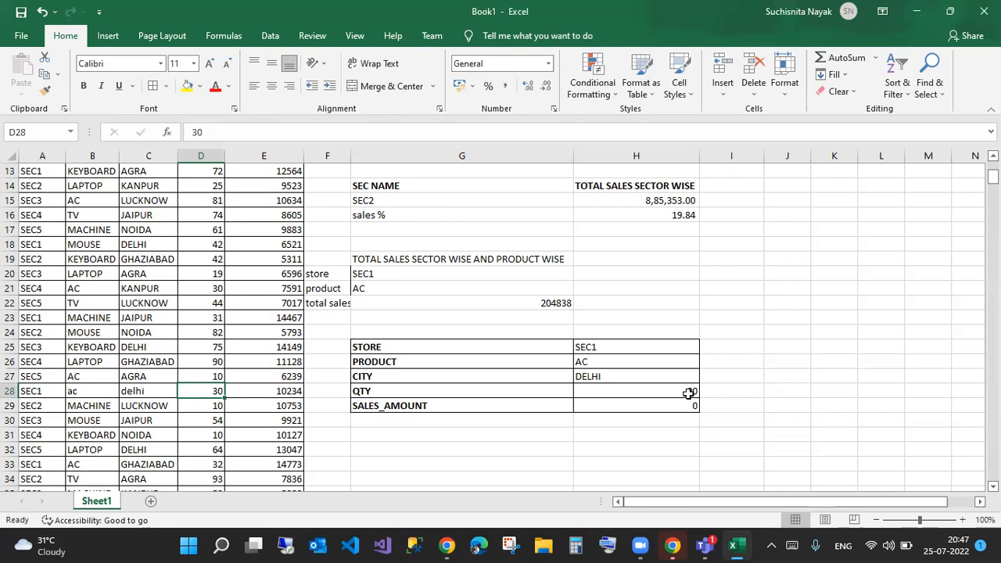
- Enter 90 as row 28's quantity and confirm H29 now returns 10234
type("90")
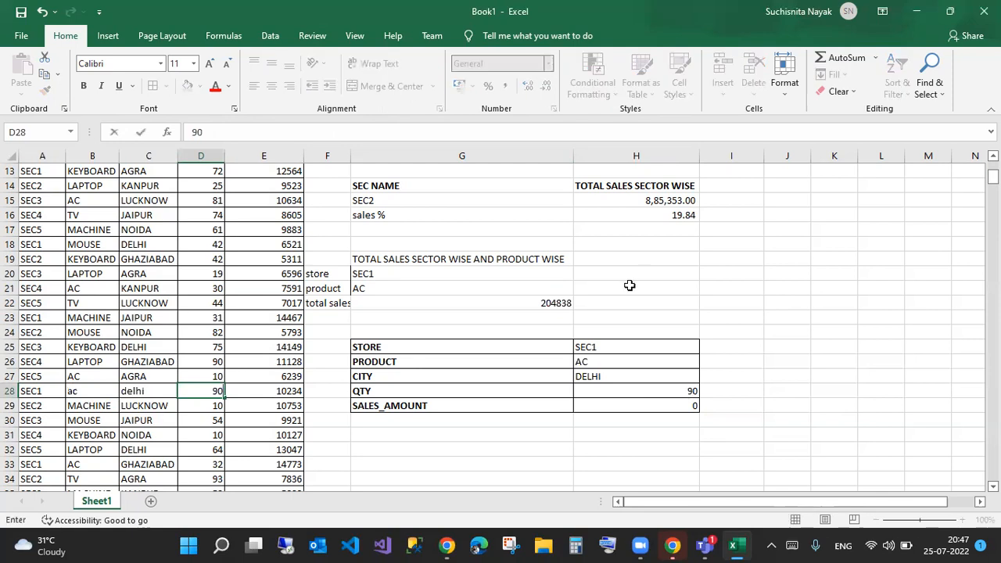
mouse_move(10, 374)
left_mouse_down()
mouse_move(238, 401)
mouse_move(234, 412)
mouse_move(224, 407)
left_mouse_up()
left_click_drag(599, 397, 698, 416)
left_click_drag(269, 381, 303, 398)
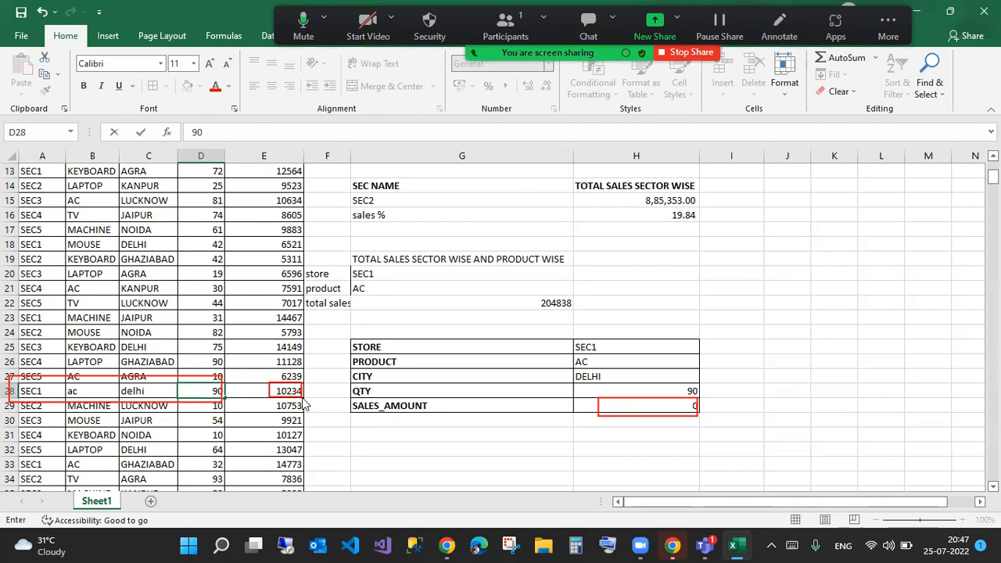
key("Escape")
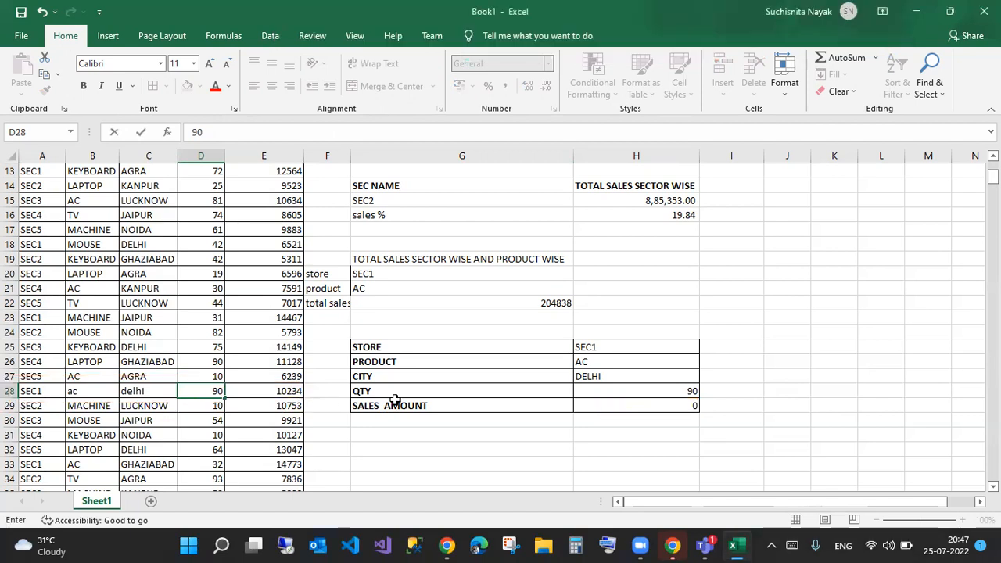
key("Return")
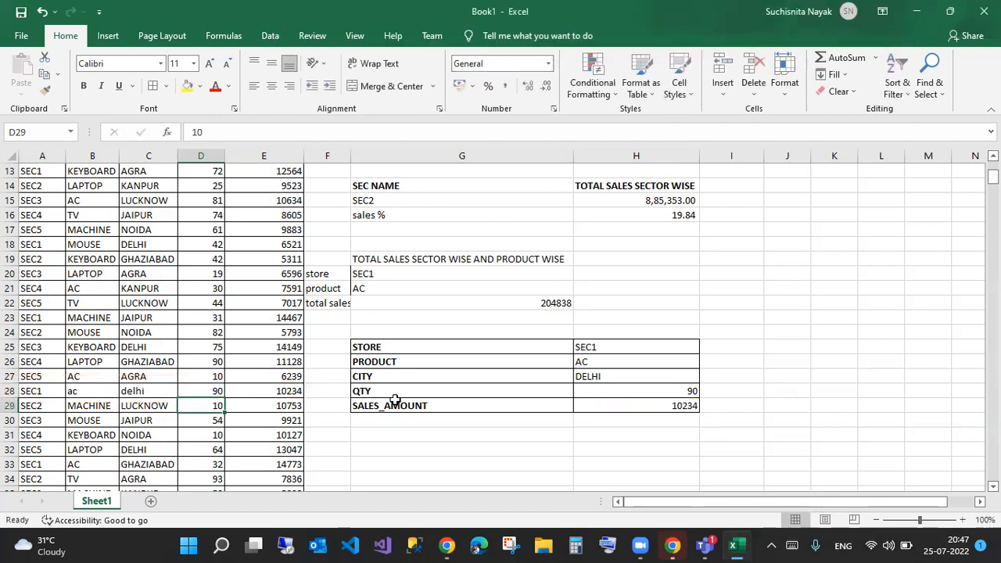
left_click(659, 403)
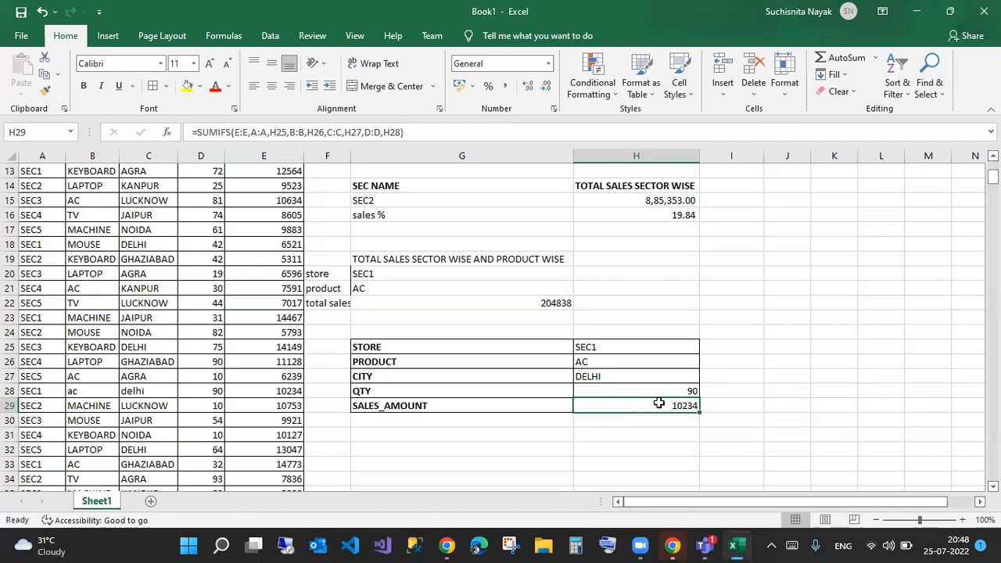
- Set the QTY criterion in H28 to >90 and change D28's quantity to 100
left_click(685, 393)
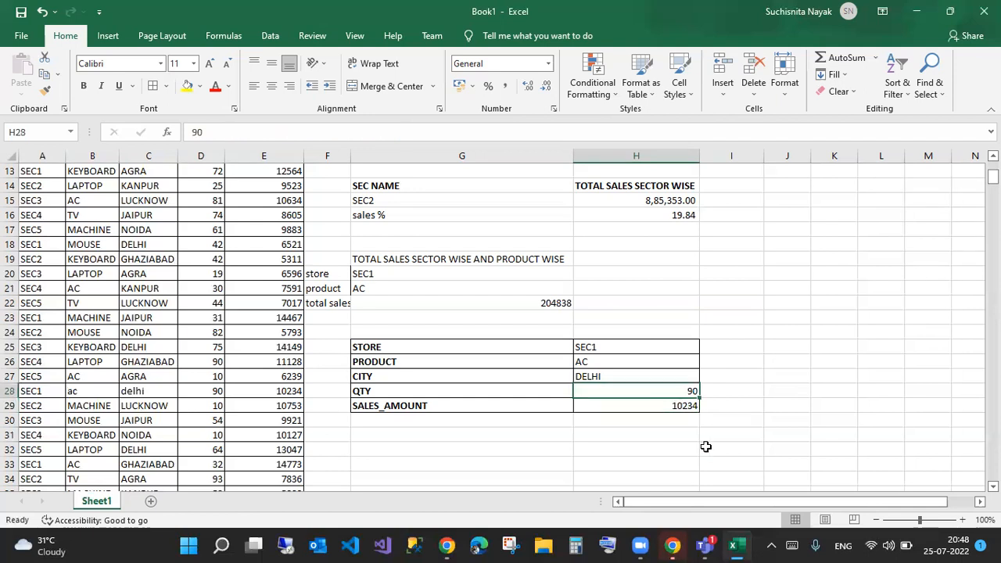
type(">90")
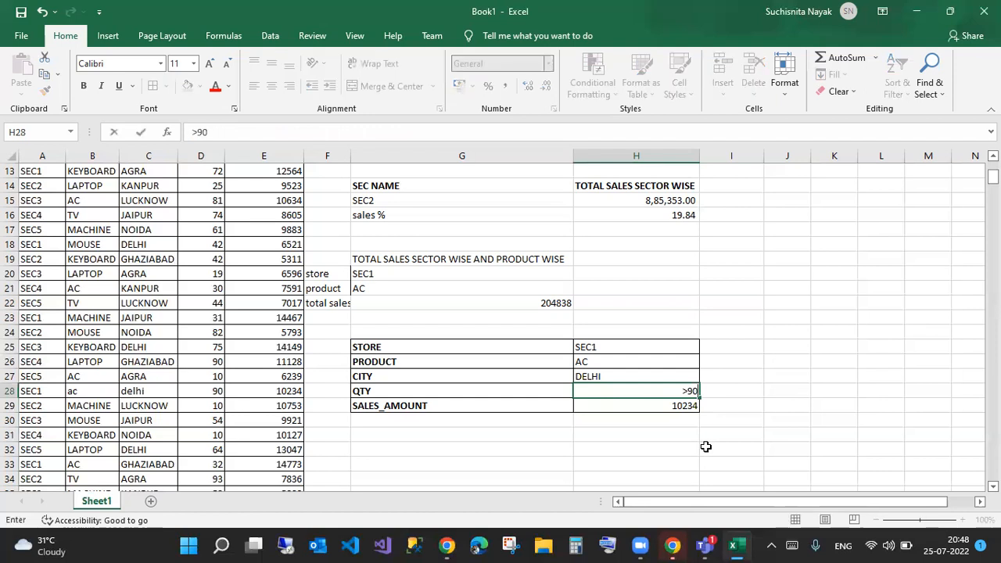
key("Return")
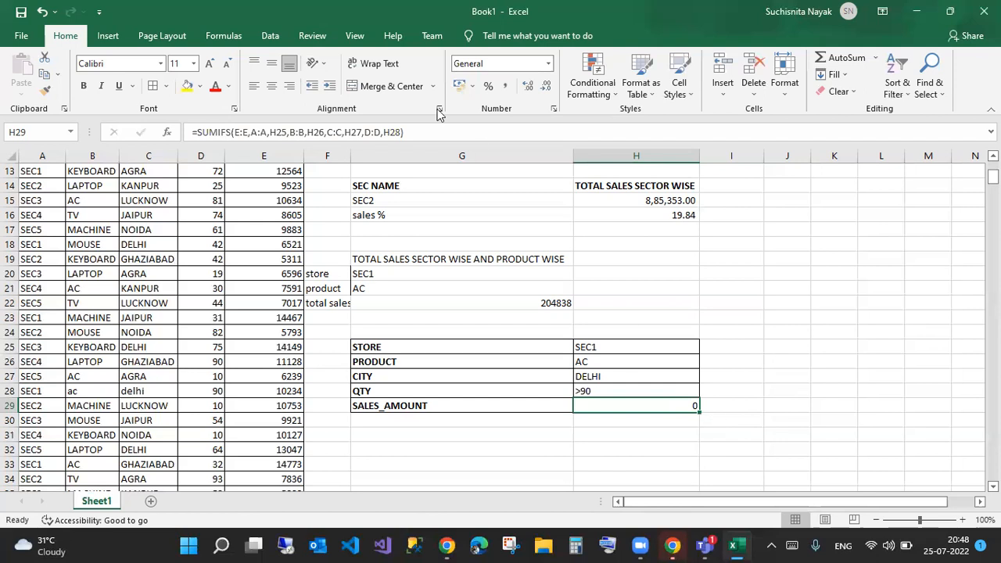
left_click(219, 397)
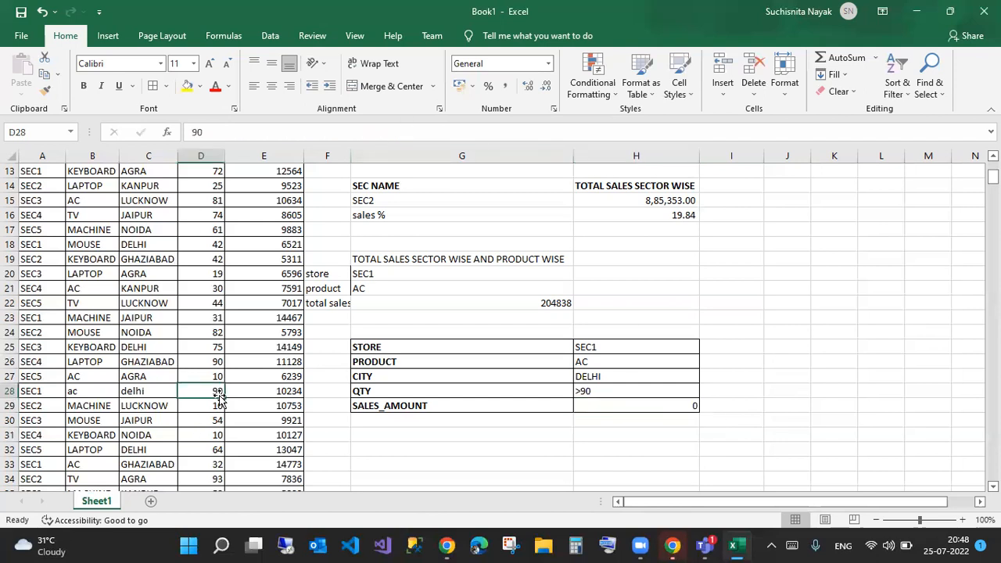
type("100")
key("Return")
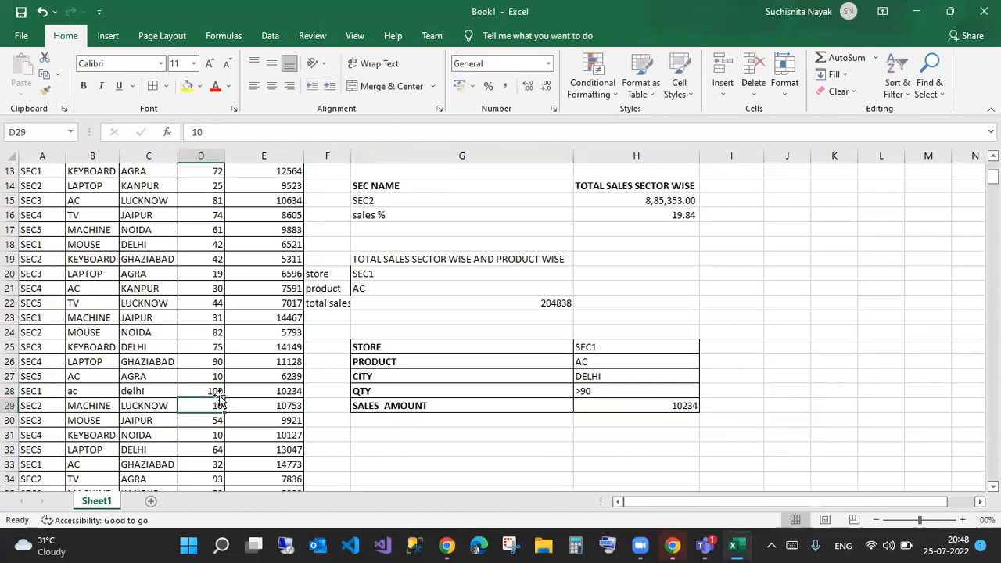
- Pick SEC2 from the STORE drop-down in H25, so SALES_AMOUNT shows 0
left_click(589, 364)
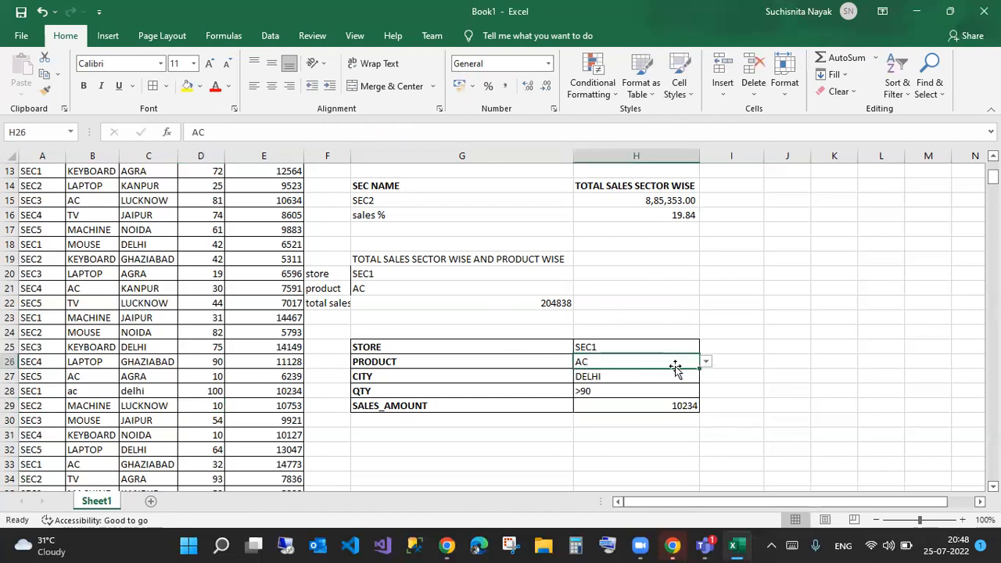
left_click(693, 347)
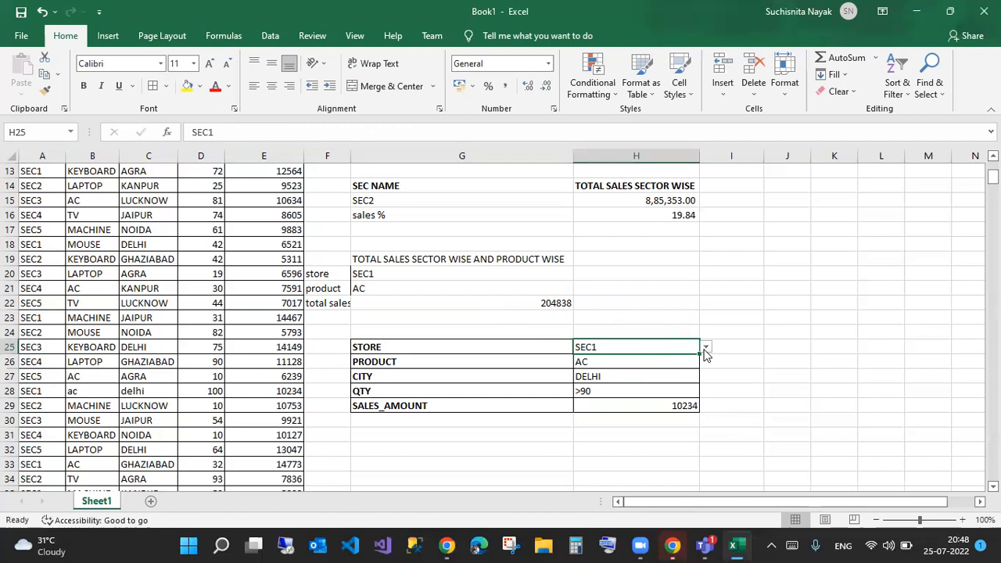
left_click(706, 347)
left_click(613, 379)
left_click(695, 364)
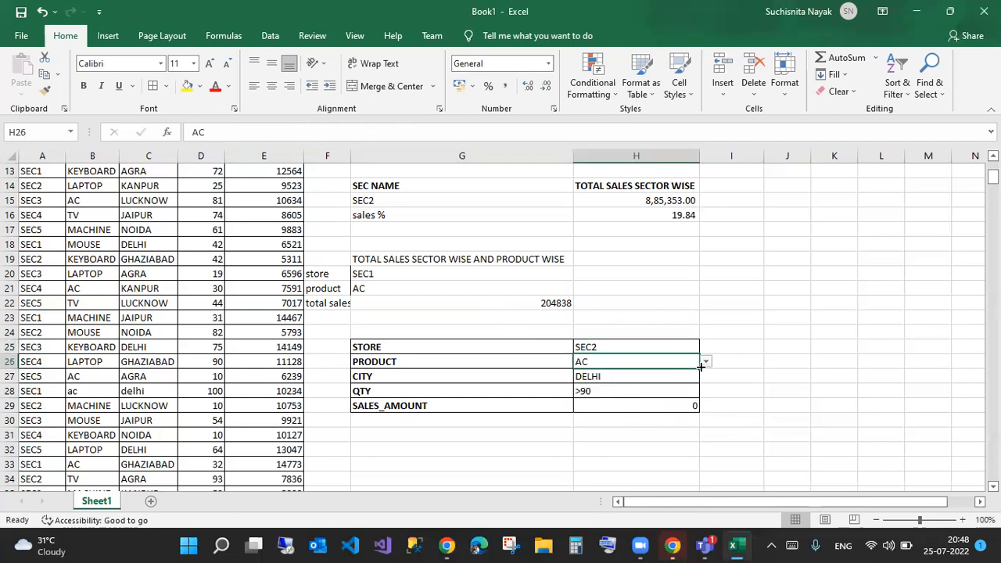
left_click(708, 365)
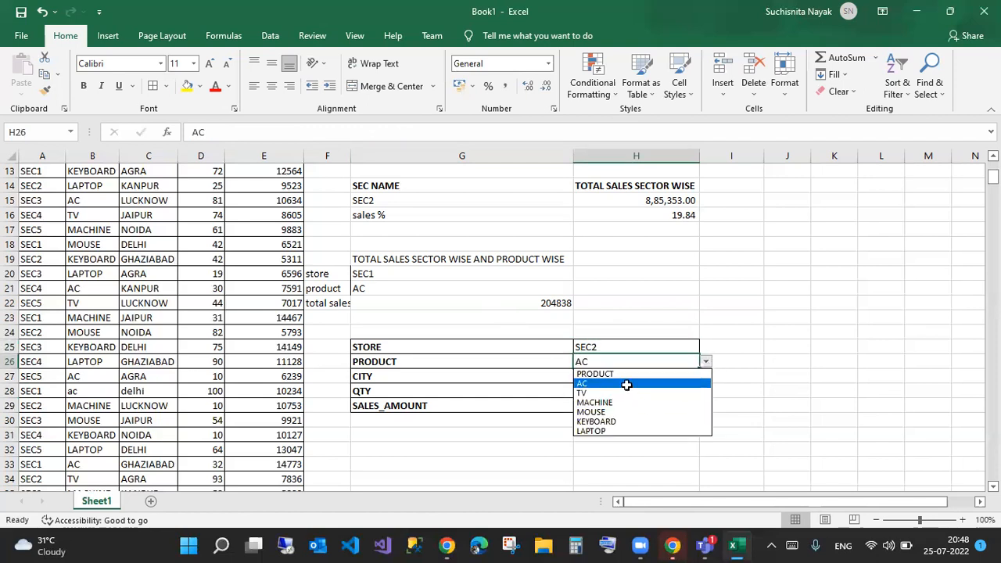
- Keep AC as the product and change the QTY criterion in H28 to >30
left_click(677, 382)
left_click(677, 380)
left_click(619, 394)
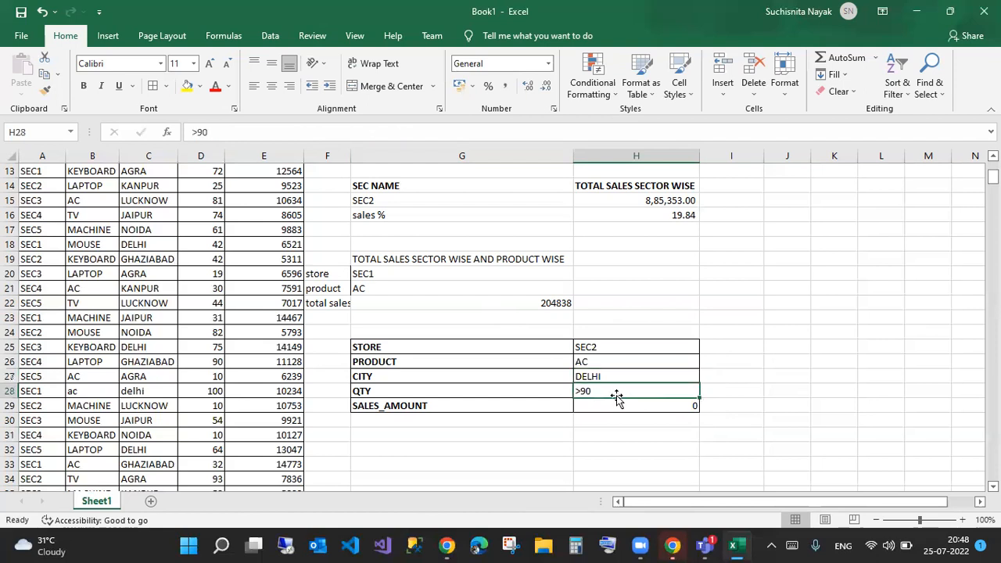
double_click(606, 391)
left_click_drag(606, 391, 516, 391)
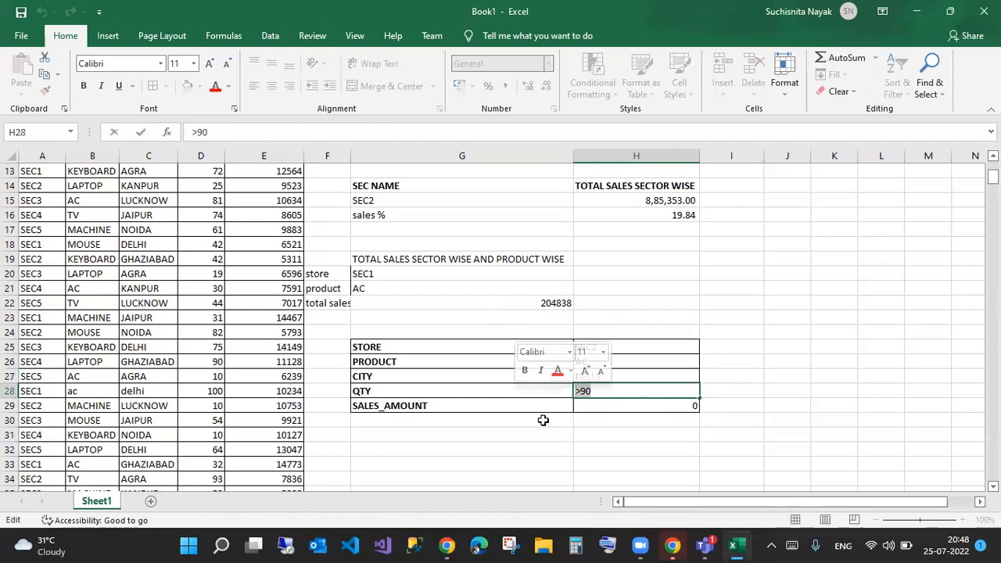
type(">30")
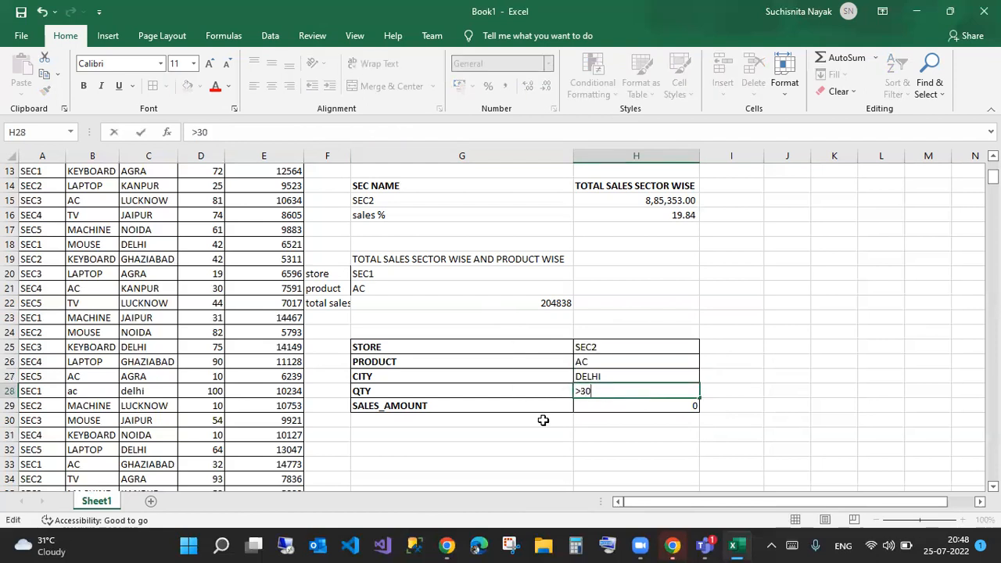
key("Return")
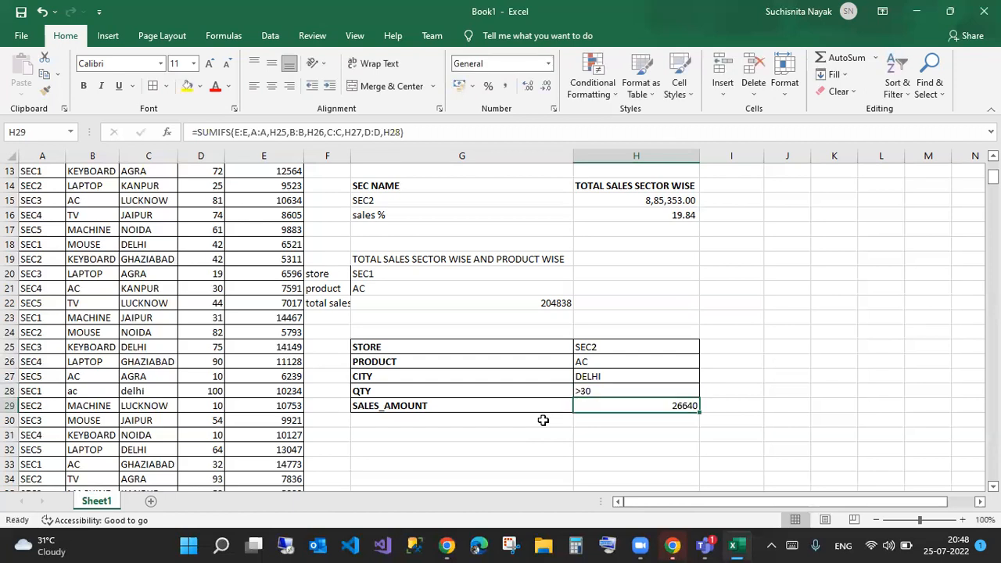
- Change the QTY criterion in H28 to <30
left_click(601, 391)
double_click(601, 392)
key("BackSpace")
key("BackSpace")
key("BackSpace")
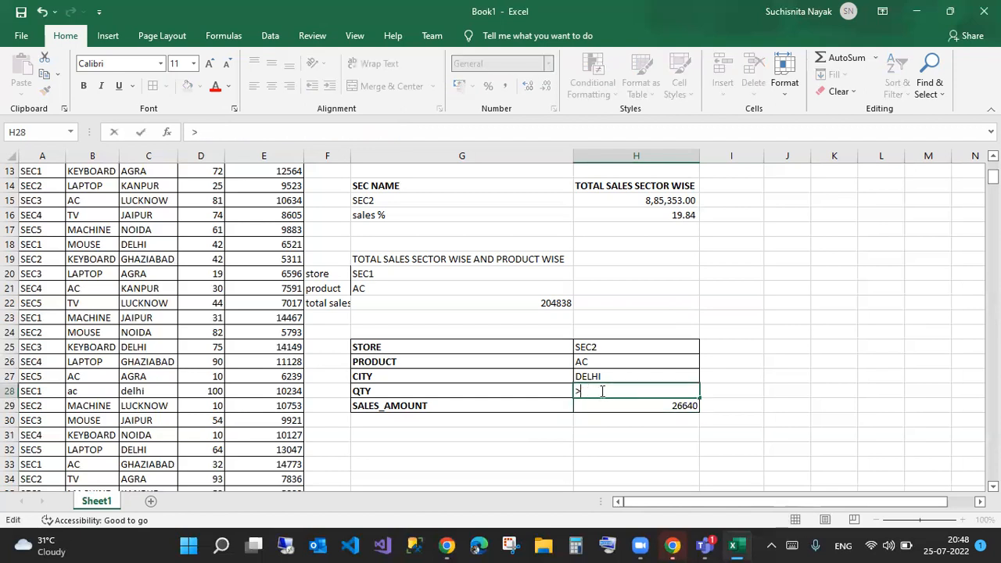
type("<30")
key("Return")
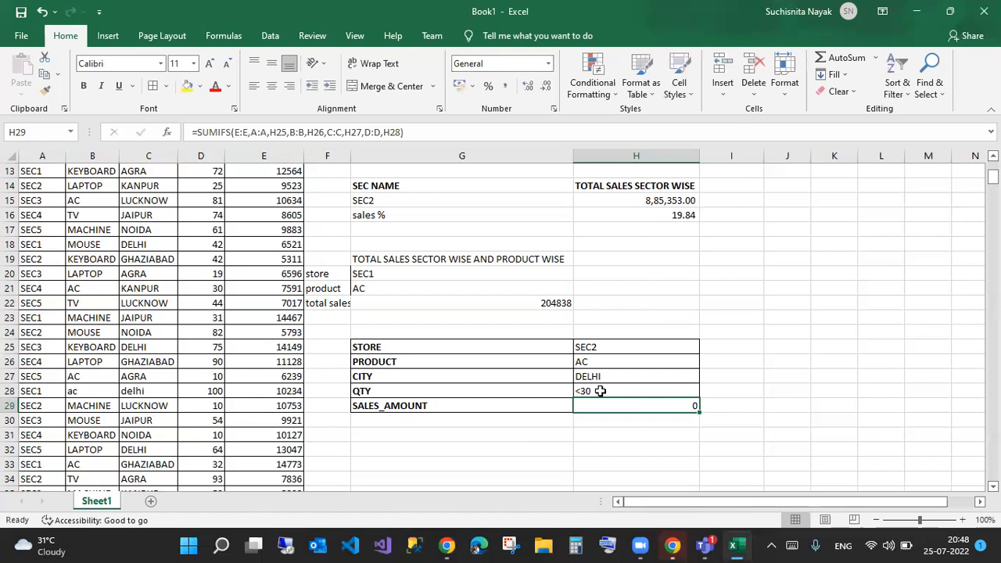
- Set the QTY criterion to a plain 30 and check SALES_AMOUNT for SEC2, AC, DELHI
left_click(601, 391)
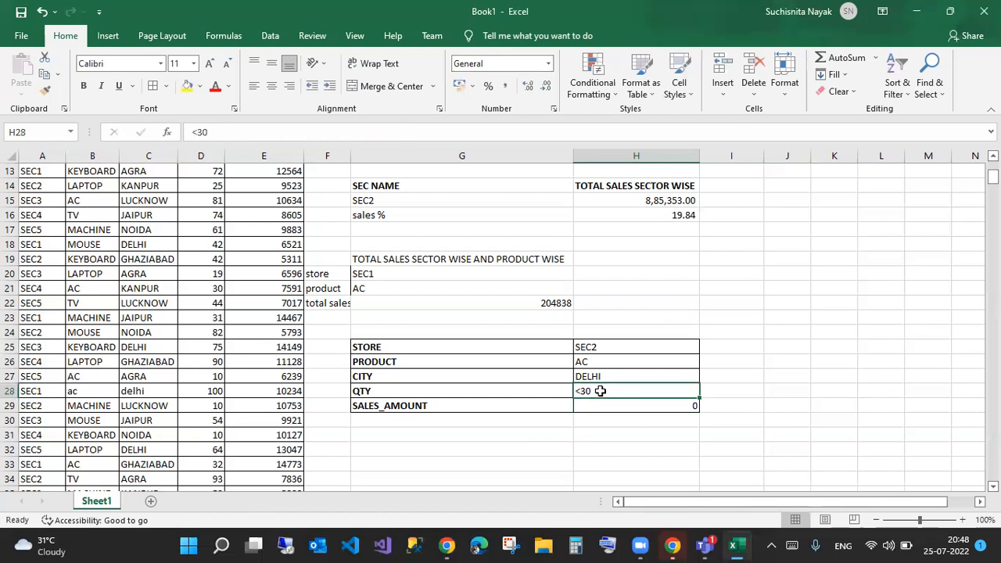
type("30")
key("Return")
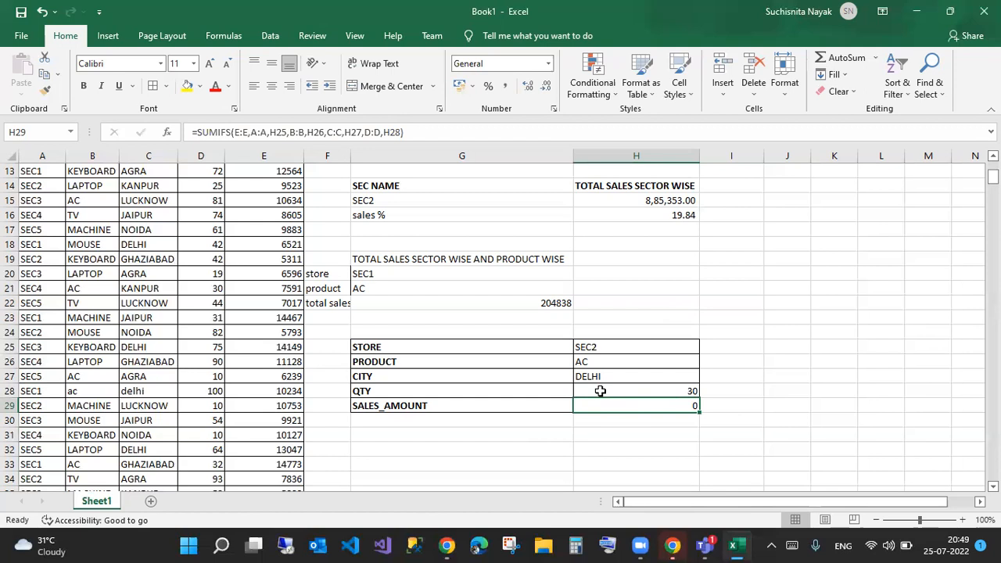
left_click_drag(633, 347, 635, 392)
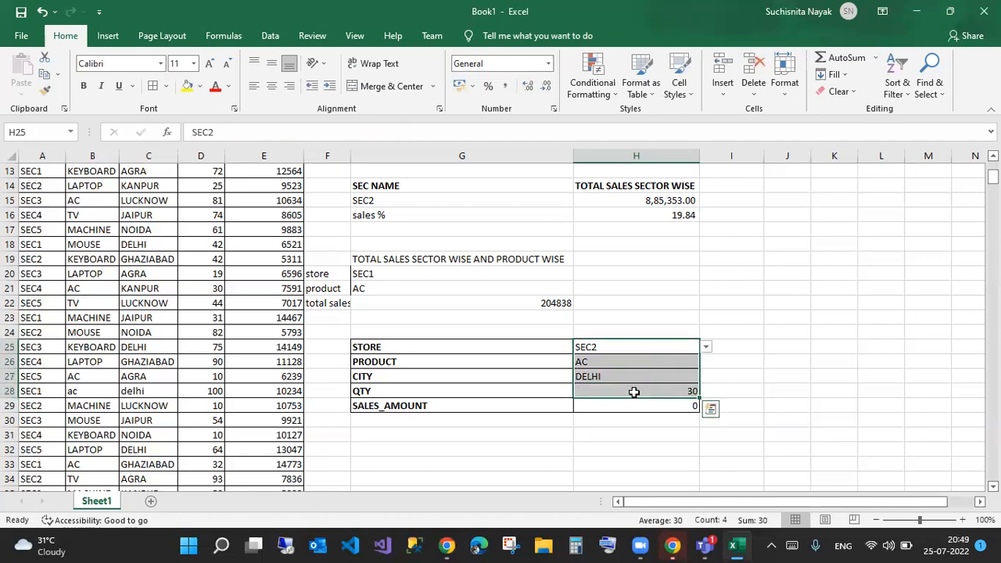
left_click(672, 403)
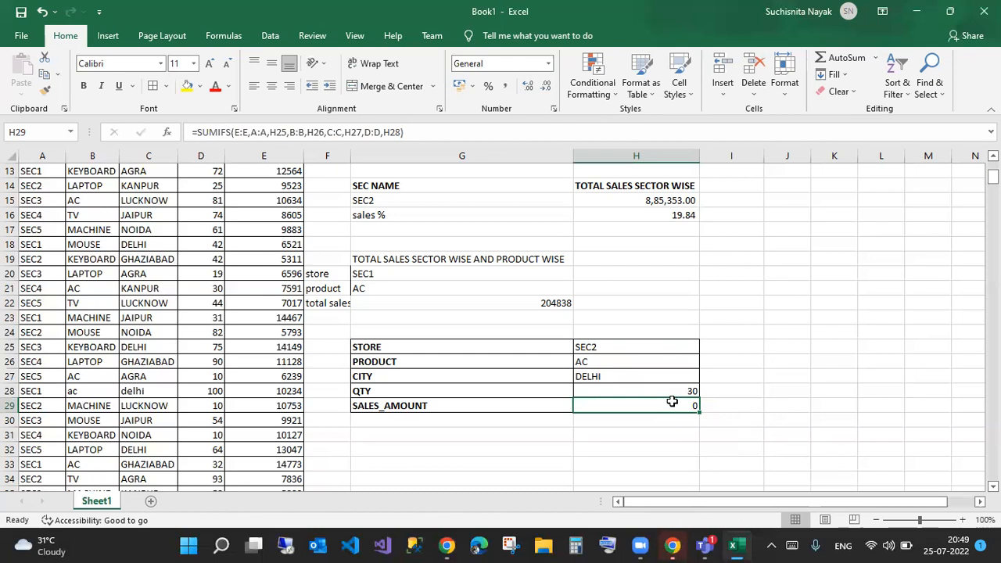
- Enter =AVERAGEIFS(E:E,A:A,G15) in H31, returning 9623.402174
left_click(633, 433)
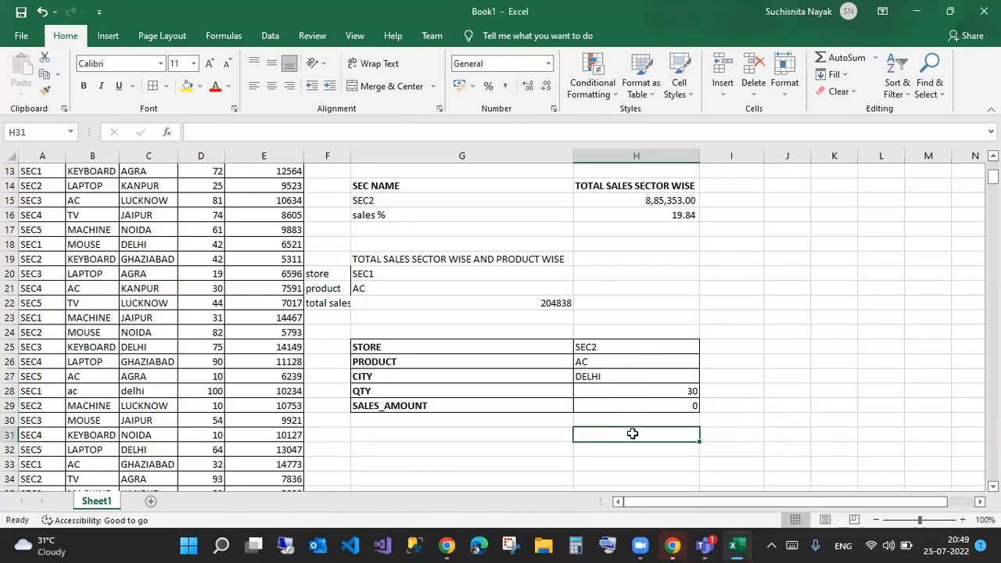
type("=avera")
key("Tab")
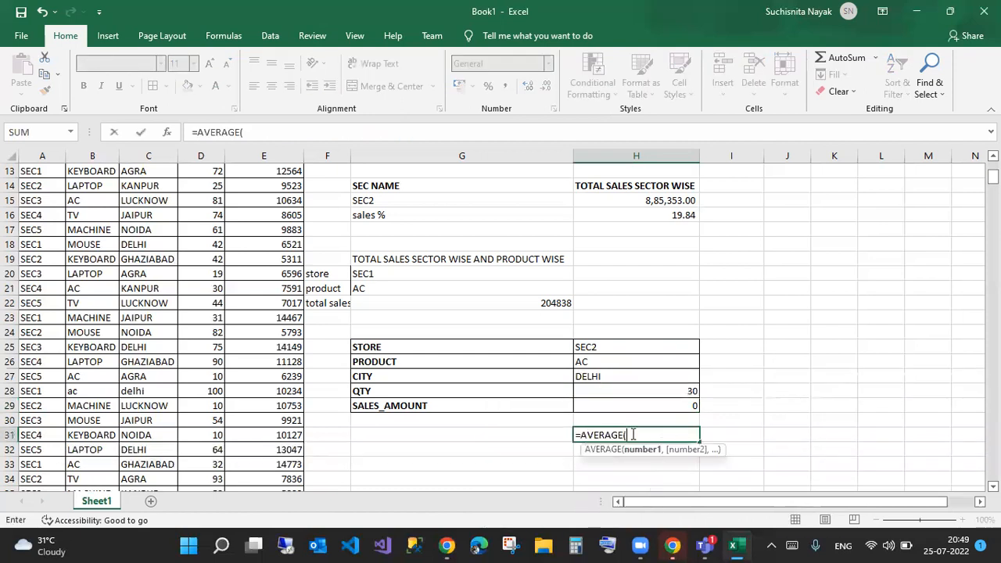
key("BackSpace")
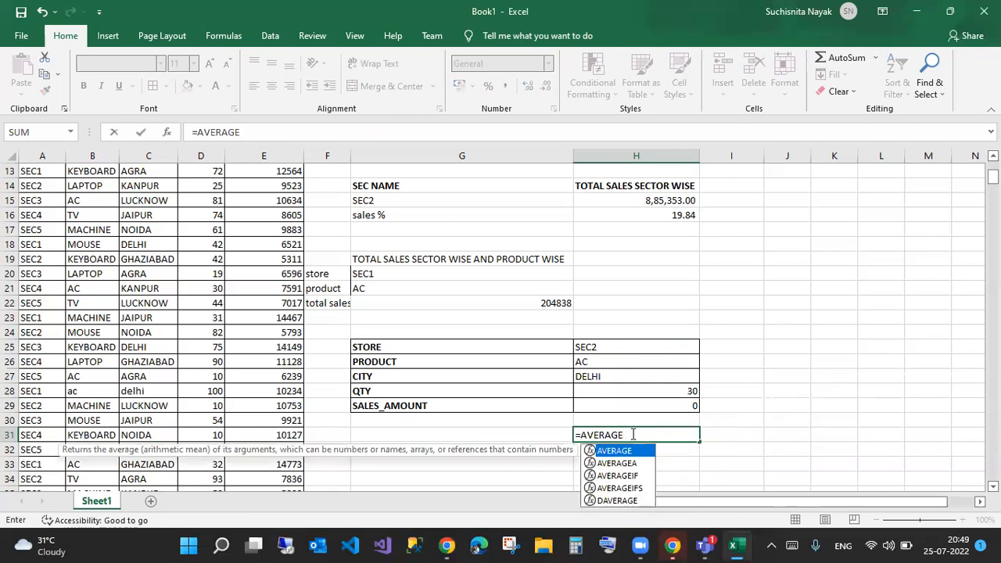
type("IFS")
key("Tab")
type("e:e,")
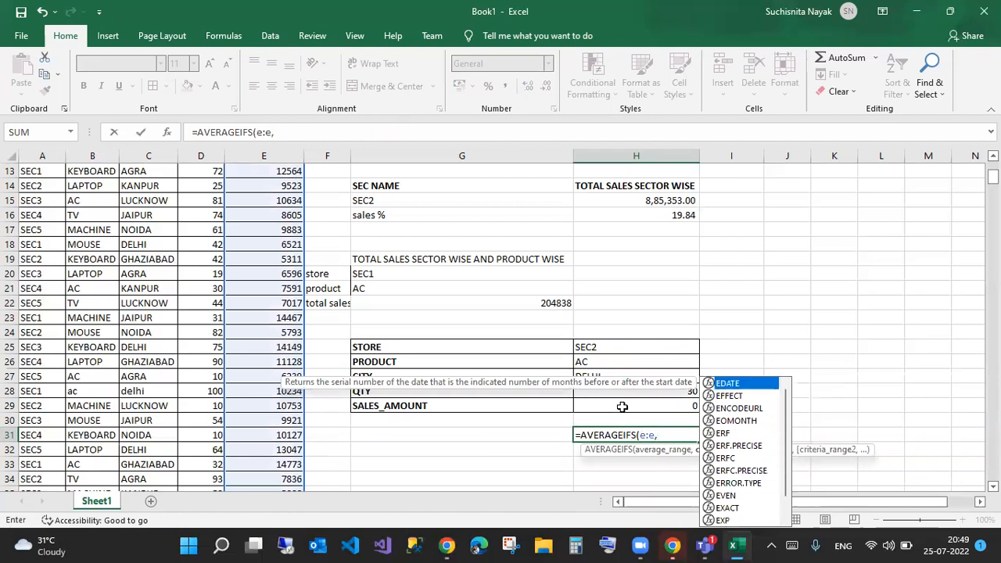
type("a:a")
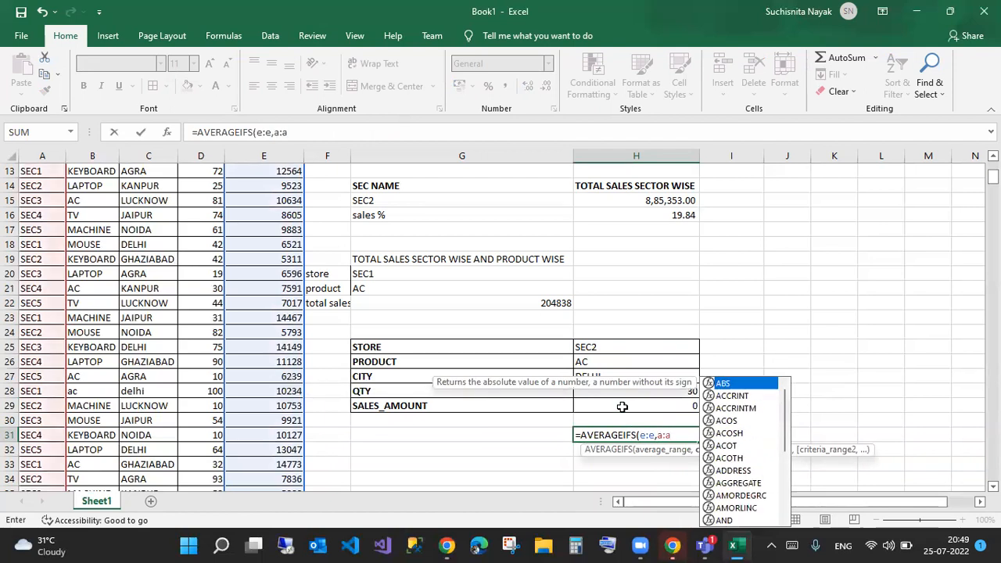
type(",")
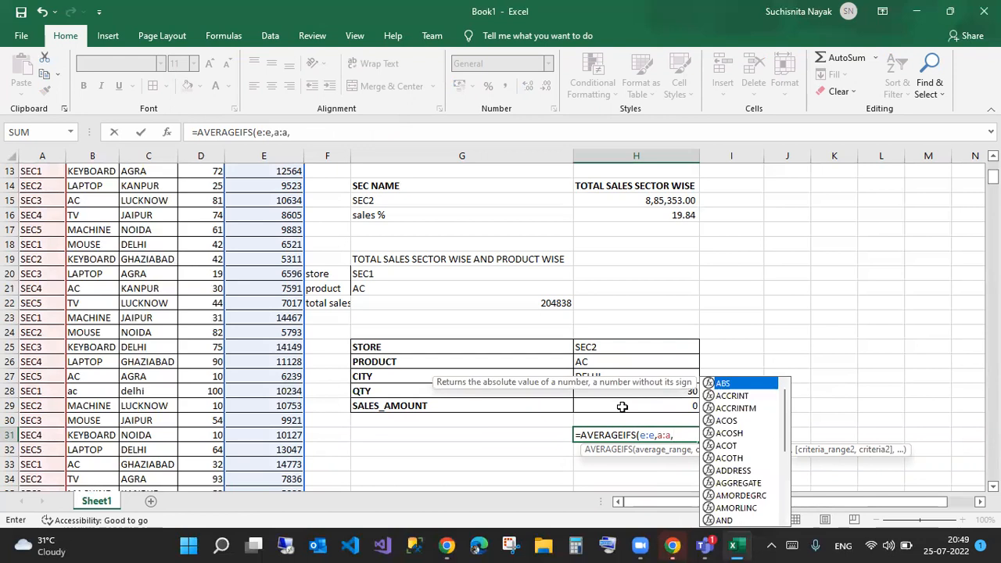
left_click(382, 199)
key("Return")
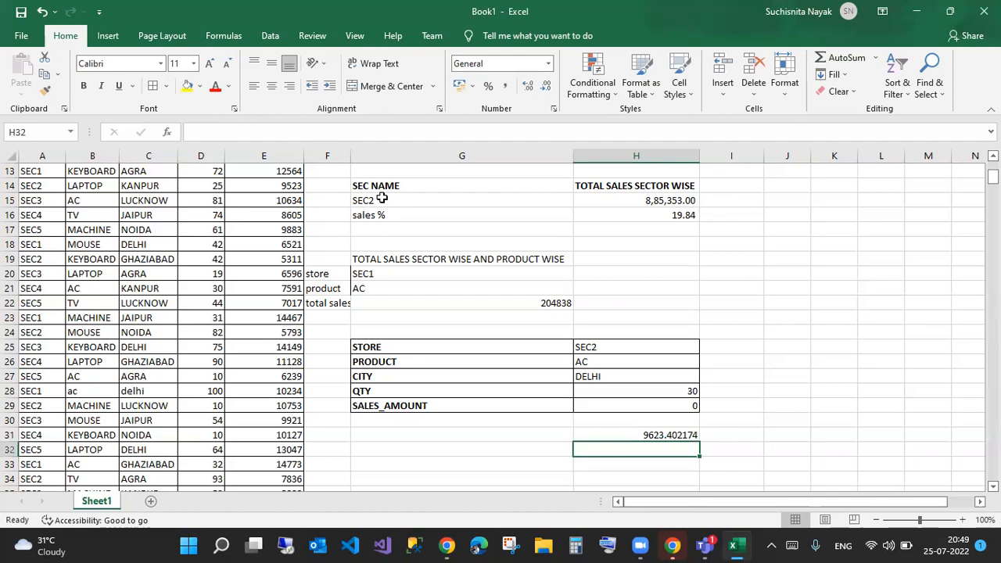
left_click(382, 199)
- Choose SEC4, then SEC5, as the SEC NAME in G15, making the average 9330.89011
left_click(579, 201)
left_click(444, 250)
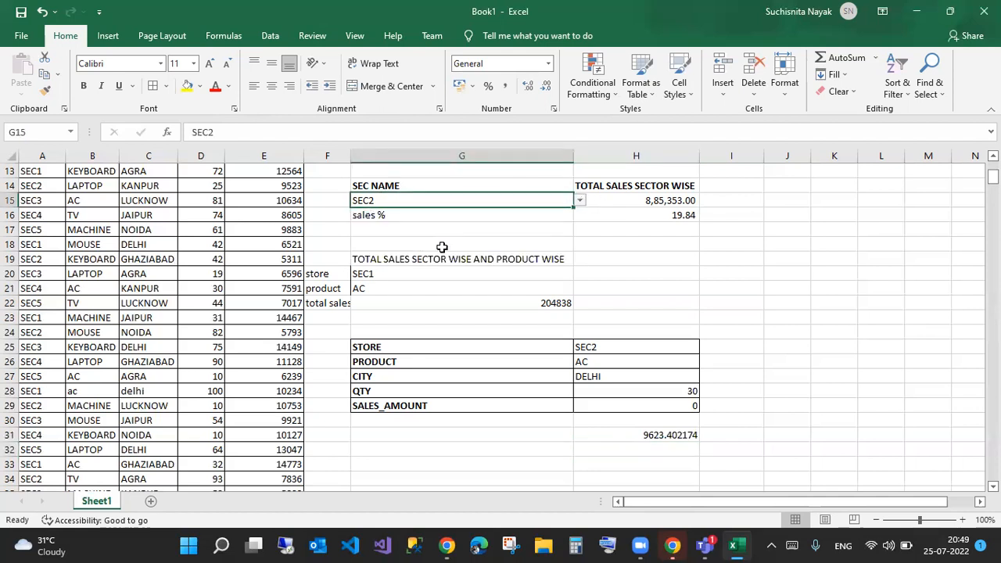
left_click(580, 200)
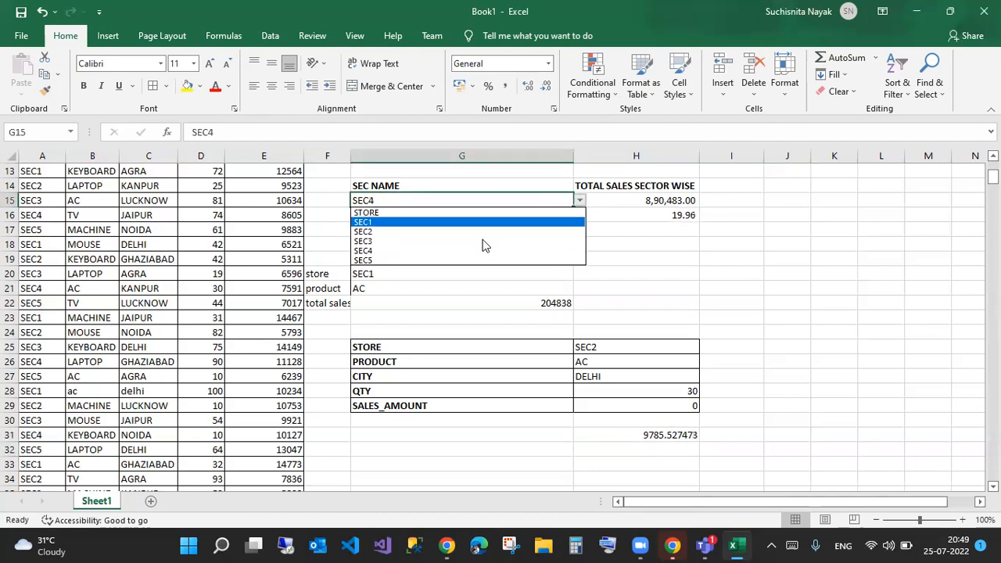
left_click(441, 260)
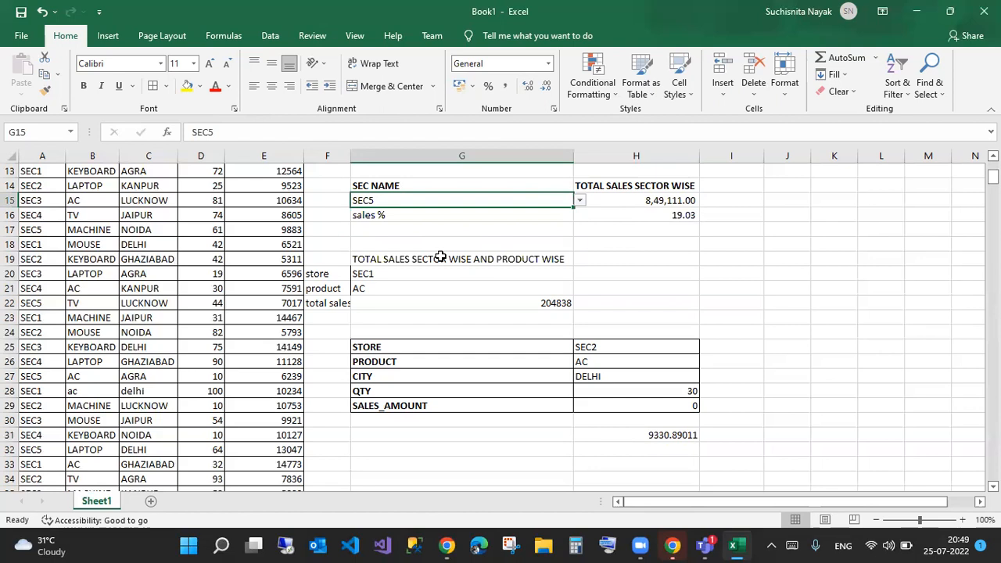
left_click(626, 462)
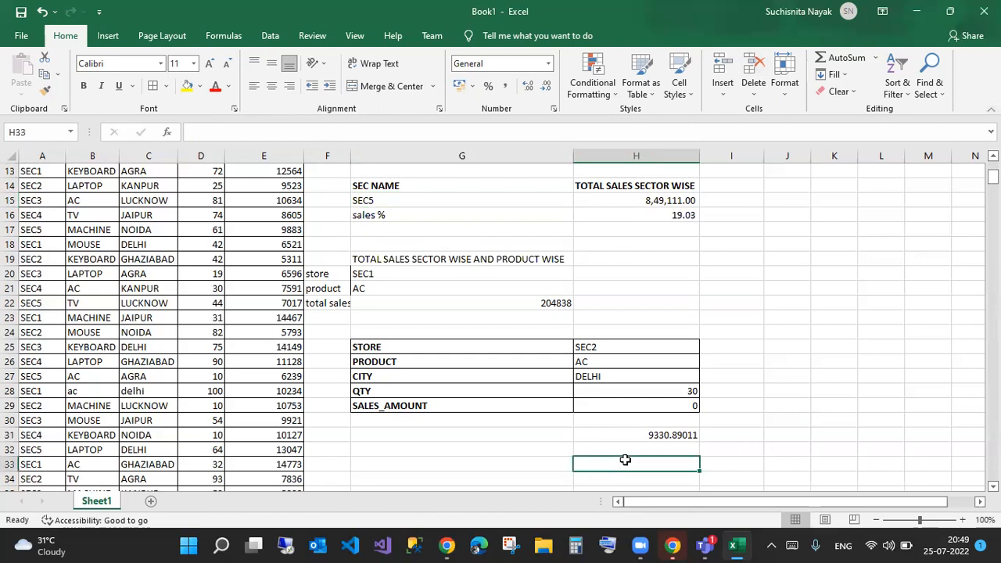
- Start an AVERAGEIFS in H33 averaging column E by column A
type("=aver")
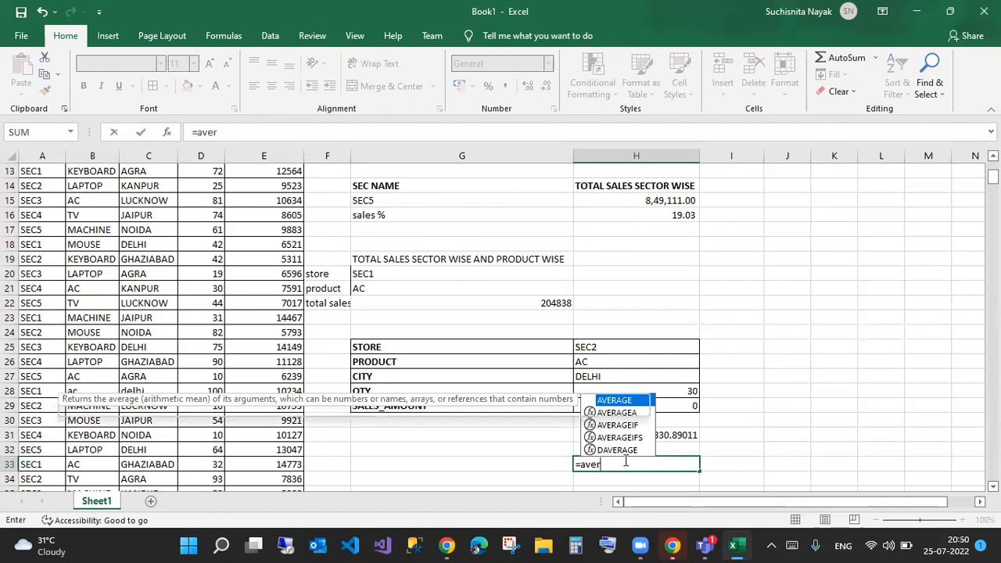
key("Down")
key("Down")
key("Down")
key("Tab")
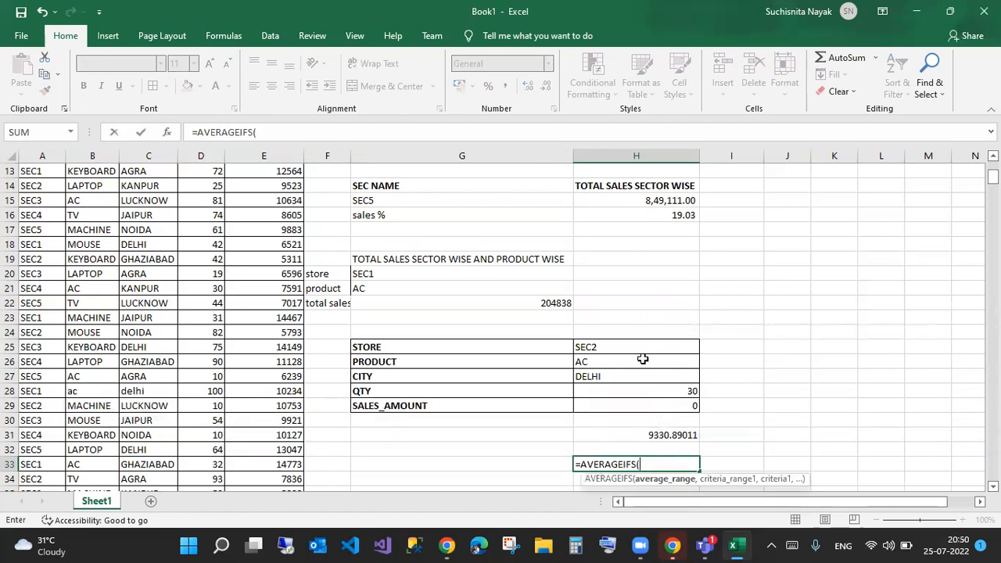
type("e")
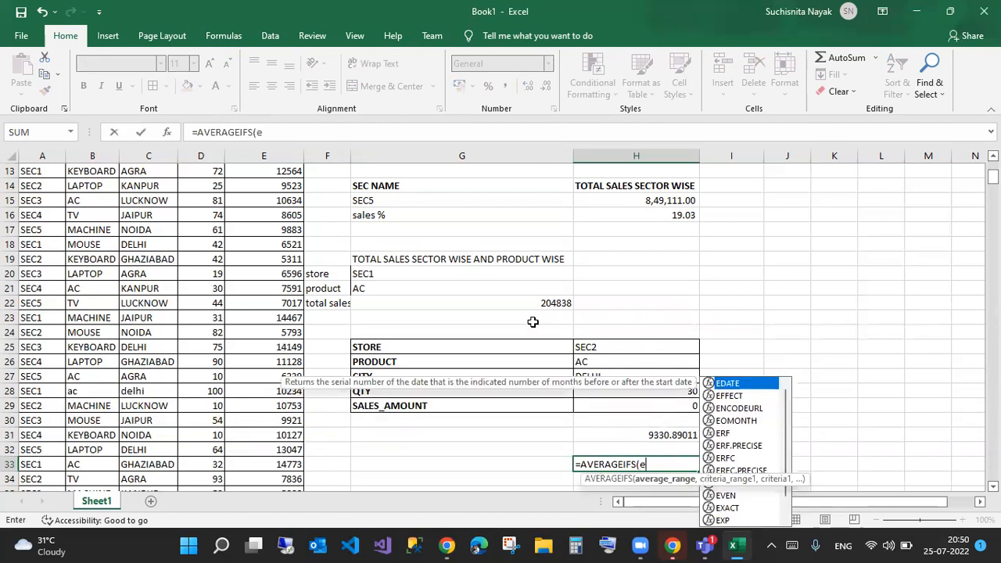
type(":e,a:a")
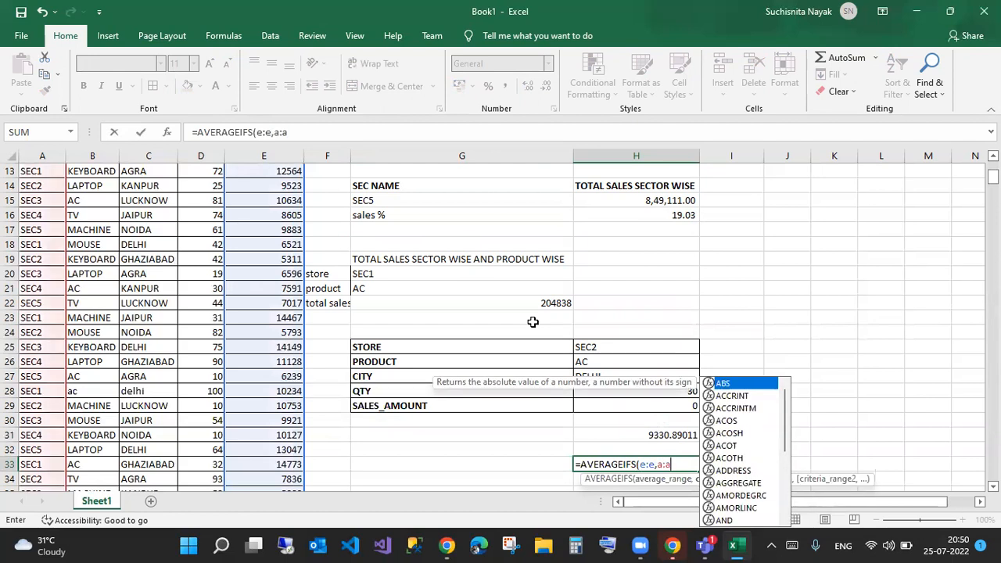
left_click(590, 352)
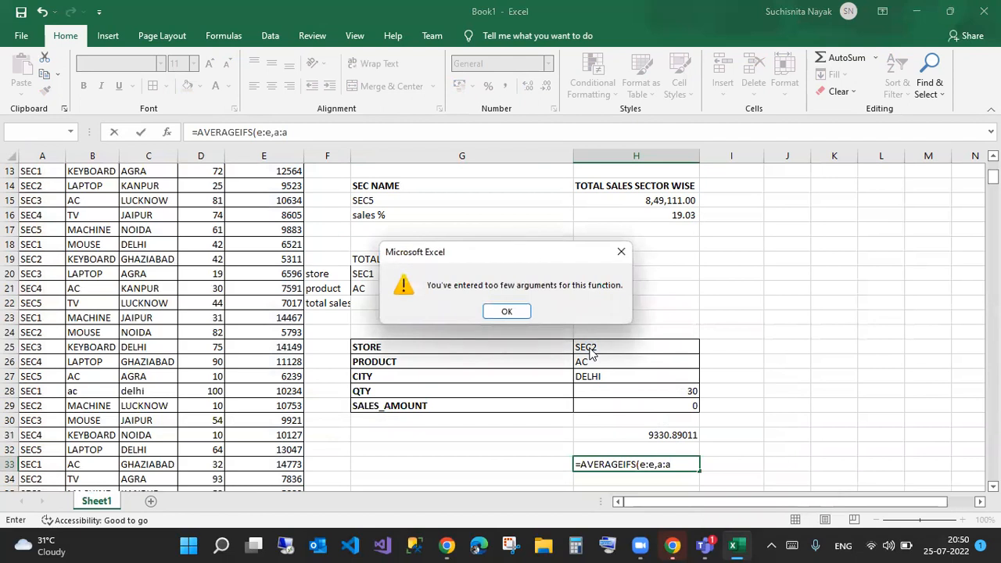
left_click(507, 311)
left_click(323, 131)
- Add the product (B:B, H26), city (C:C, H27) and QTY (D:D, H28) criteria
type(",b:b")
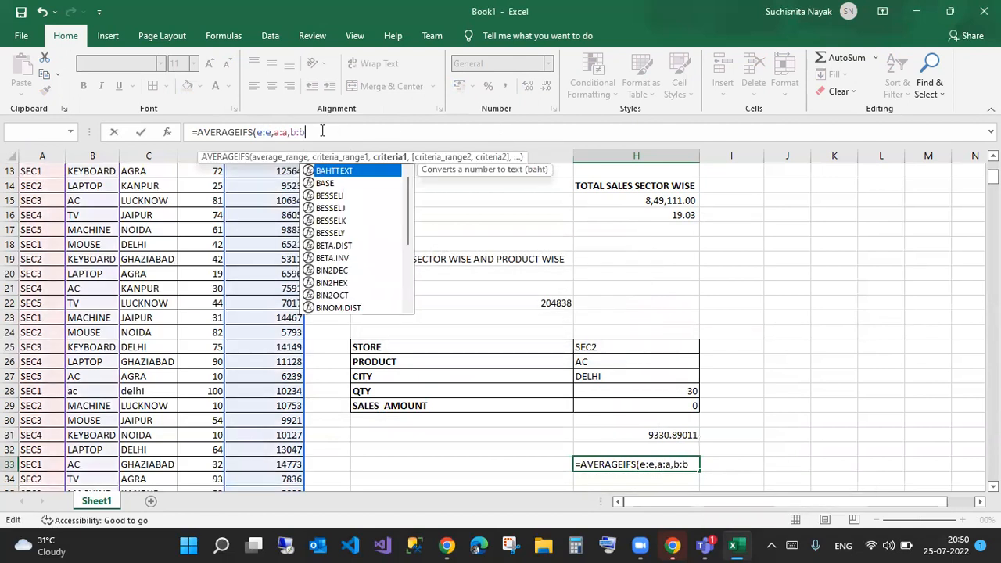
type(",")
left_click(591, 360)
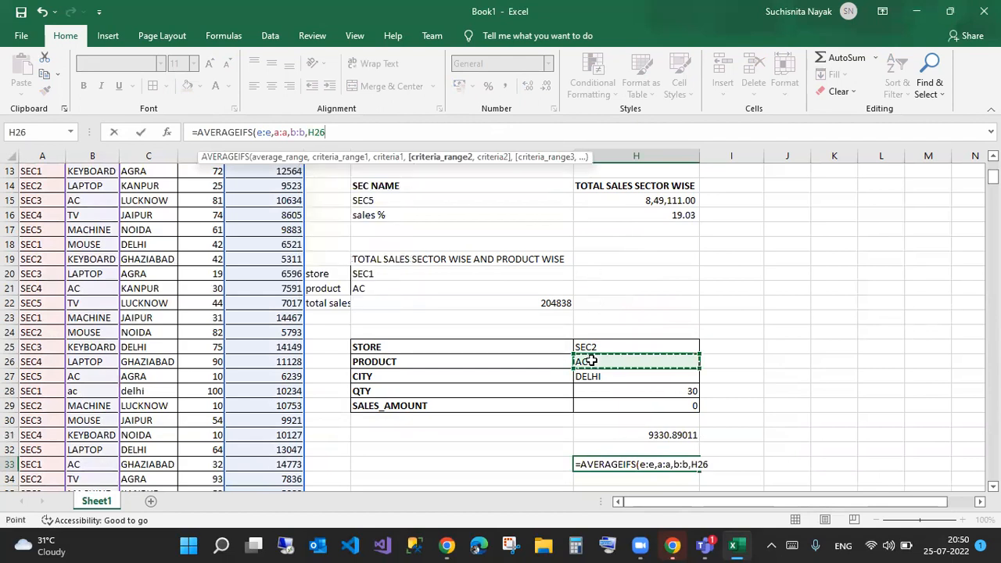
type(".c")
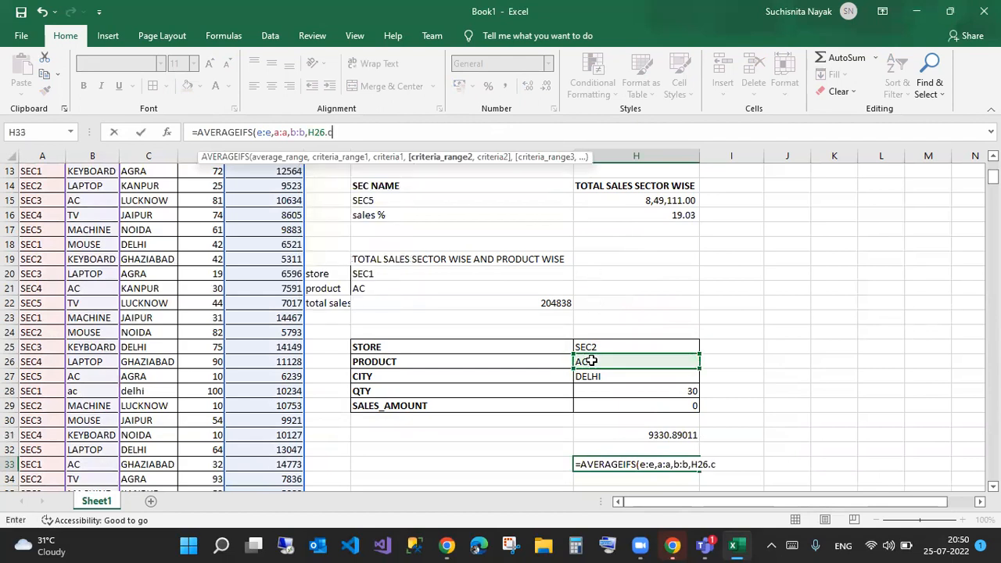
type(",")
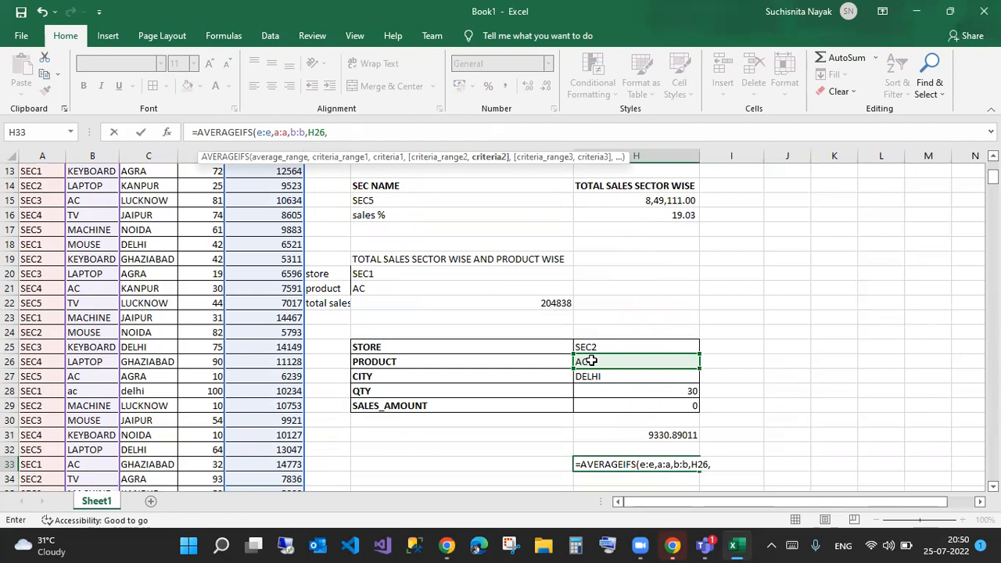
type("c:c")
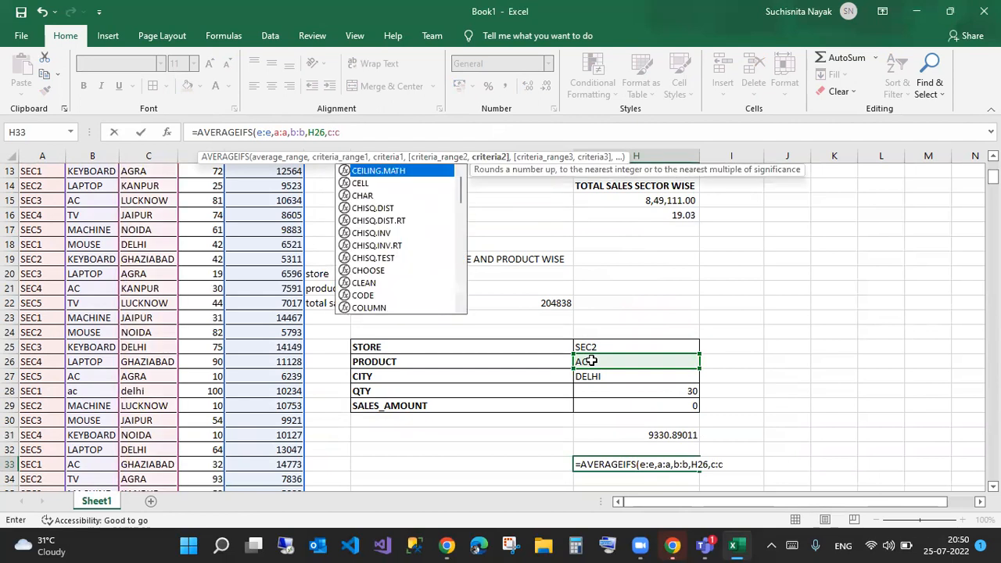
type(",")
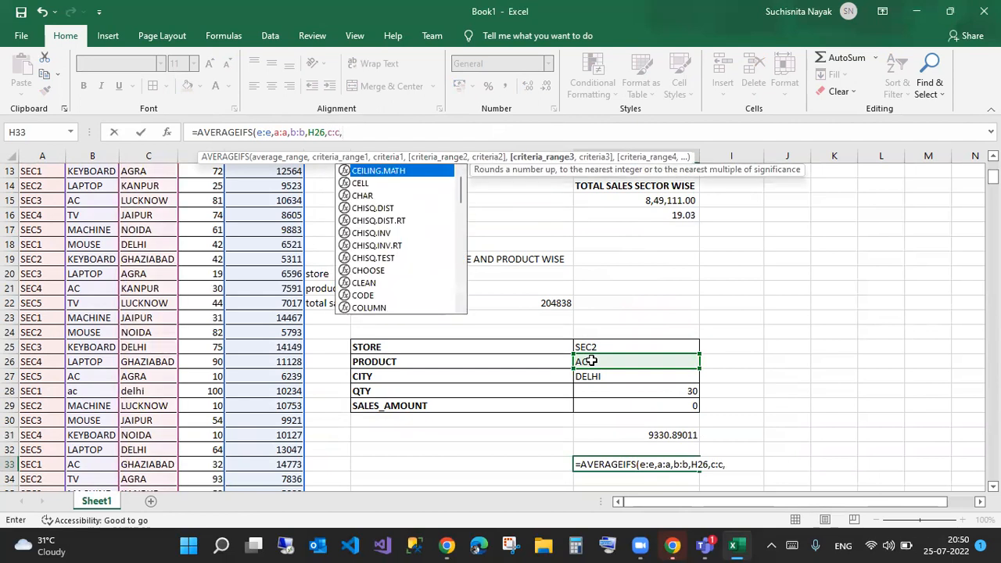
left_click(610, 377)
type(",d:d,")
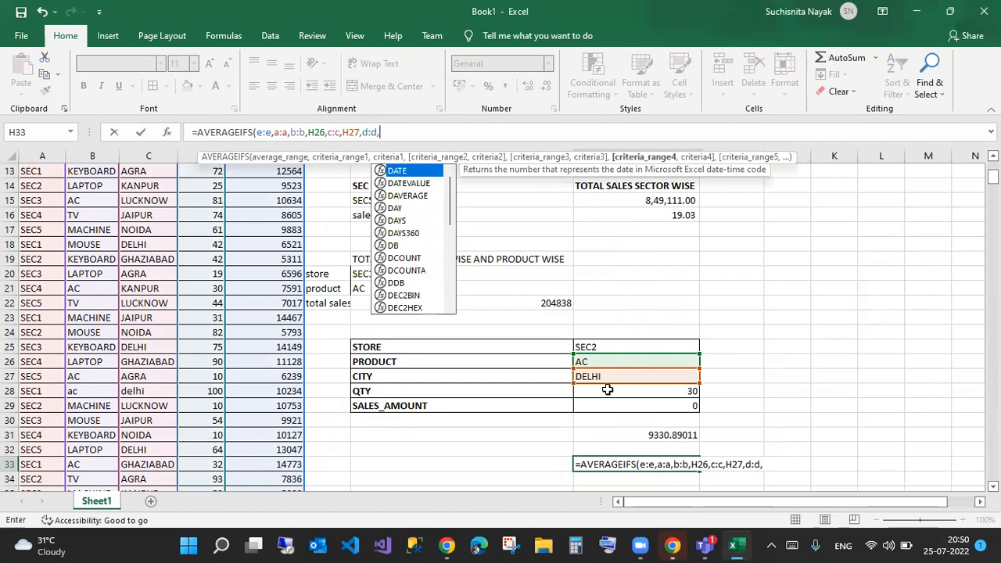
left_click(613, 392)
key("Return")
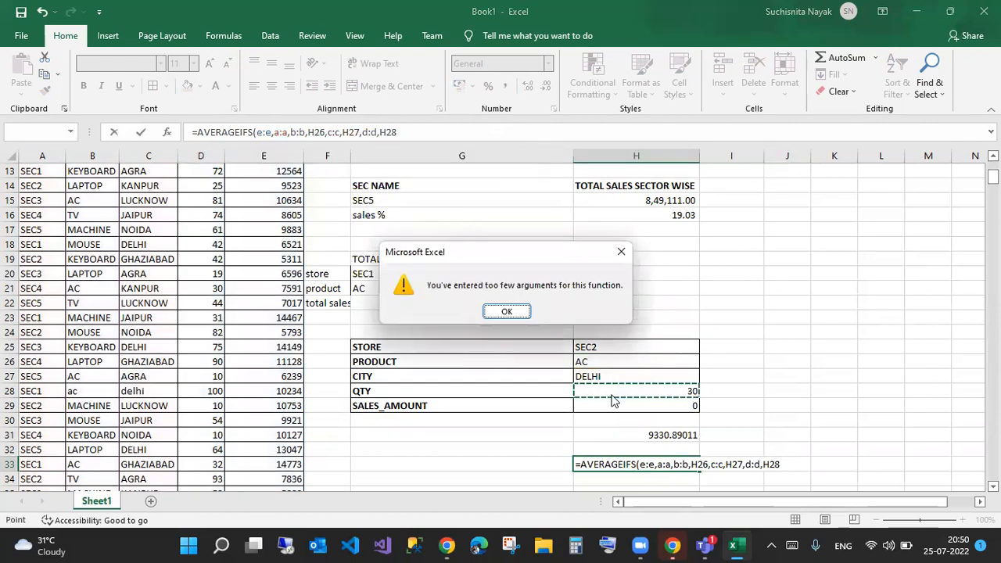
key("Return")
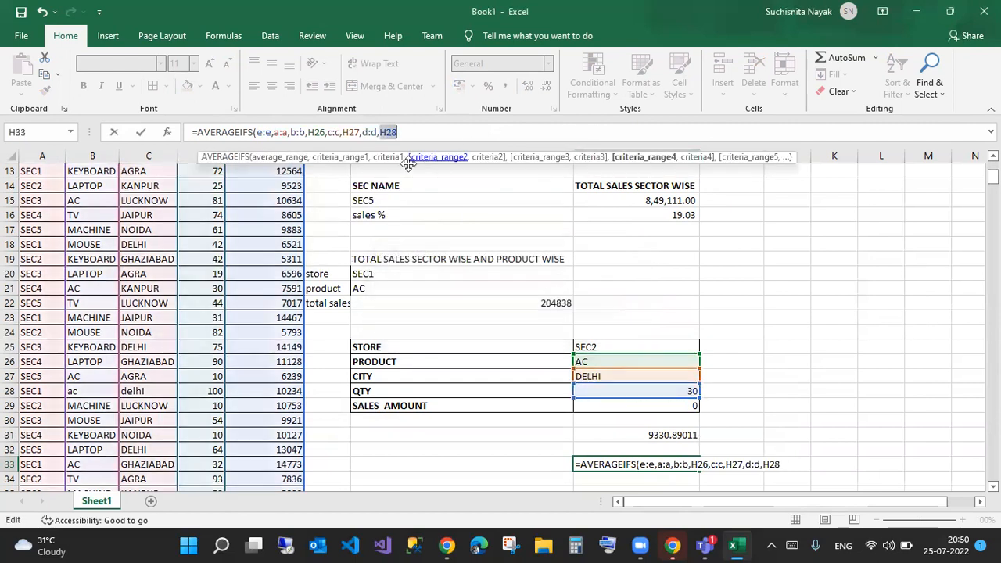
- Insert the missing H25 store criterion after A:A and commit the formula, showing #DIV/0!
left_click(266, 132)
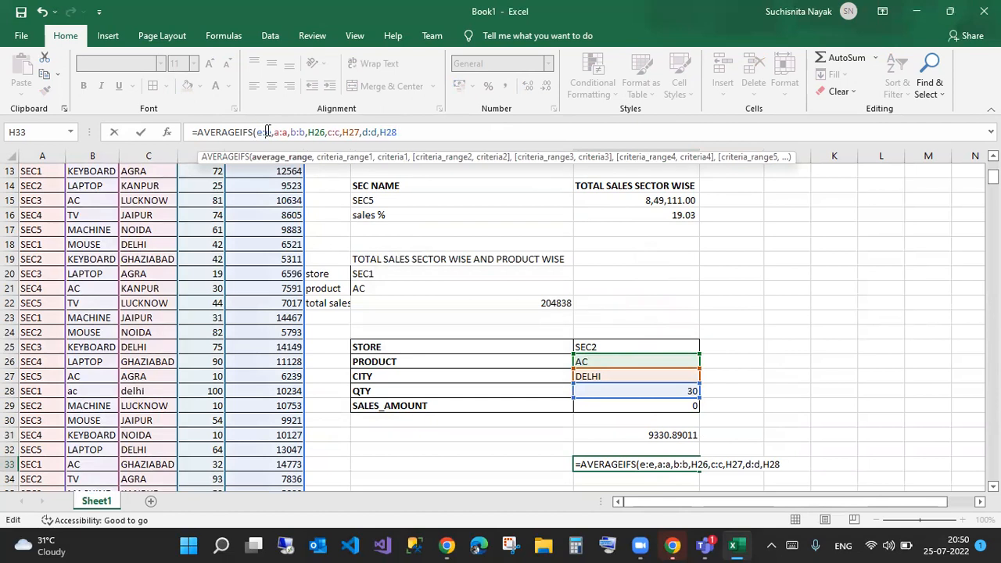
left_click(290, 131)
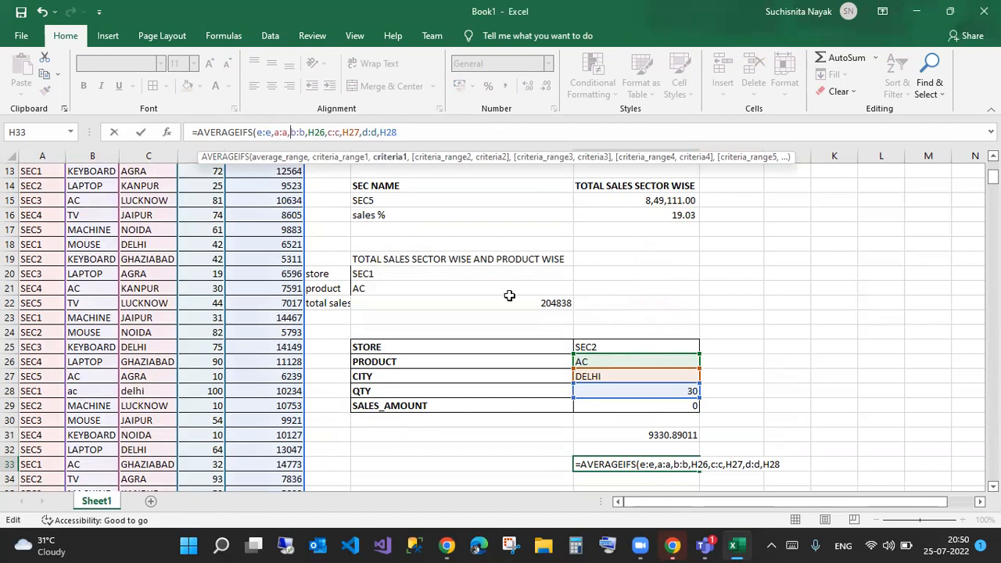
left_click(593, 344)
type(",")
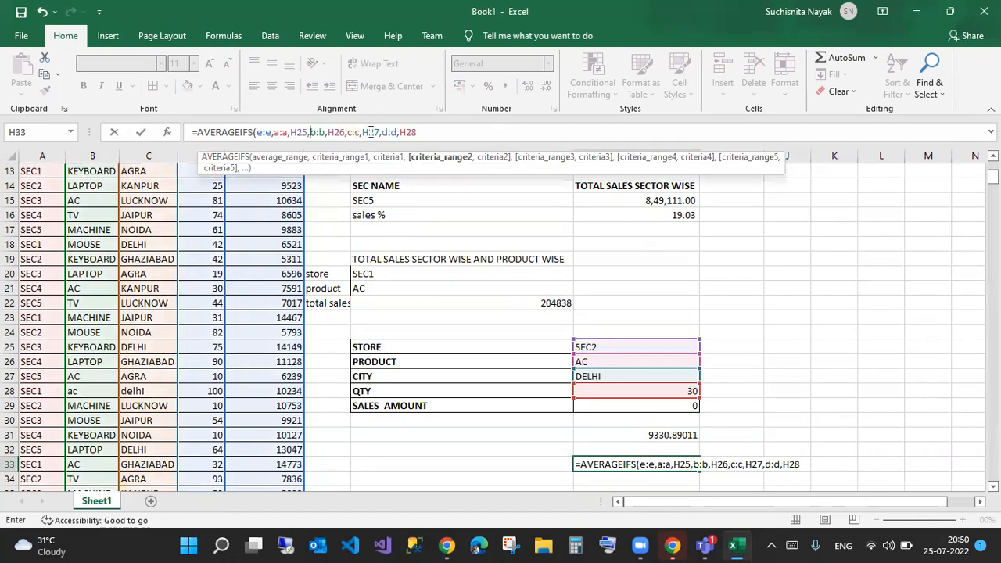
key("Return")
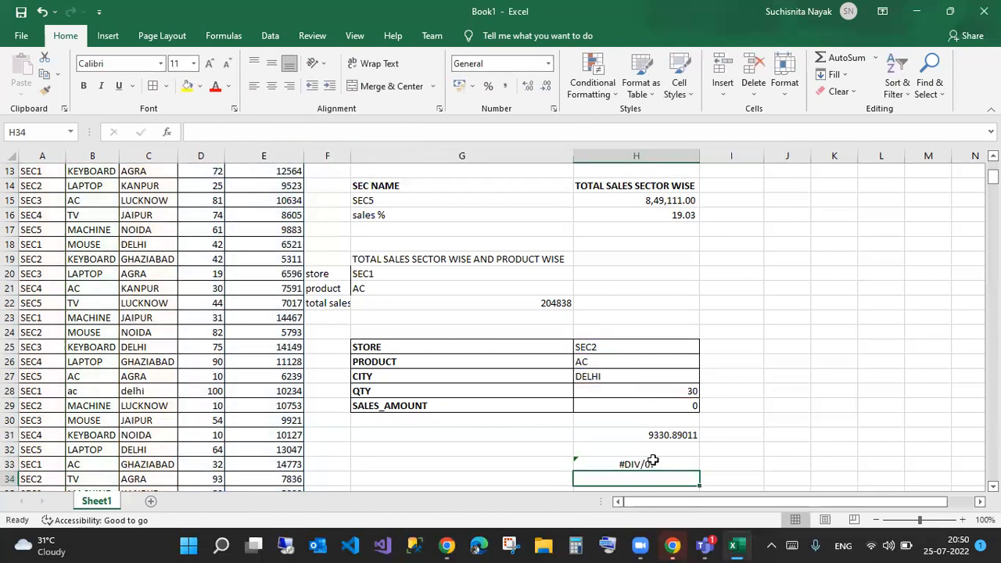
- Undo the accidental >20 typed over H29, restoring its SUMIFS formula
left_click(666, 407)
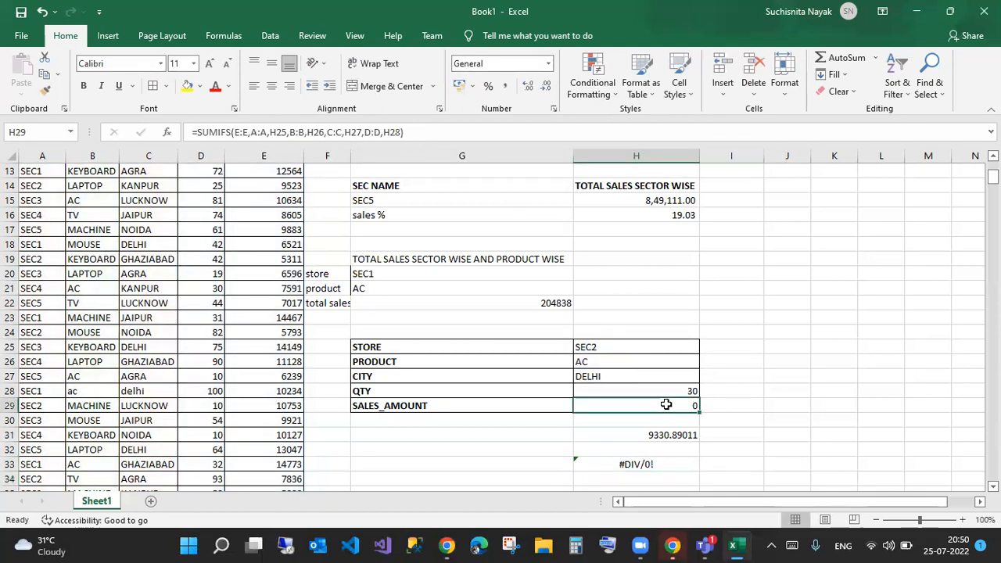
double_click(668, 406)
key("ctrl+a")
type(">20")
key("Return")
left_click(667, 405)
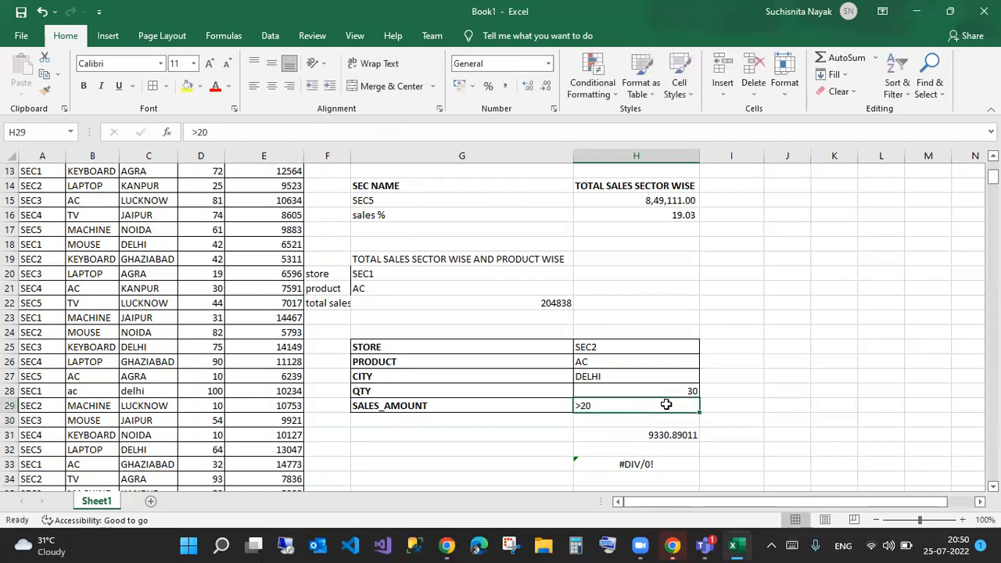
left_click(638, 464)
left_click(599, 404)
double_click(599, 404)
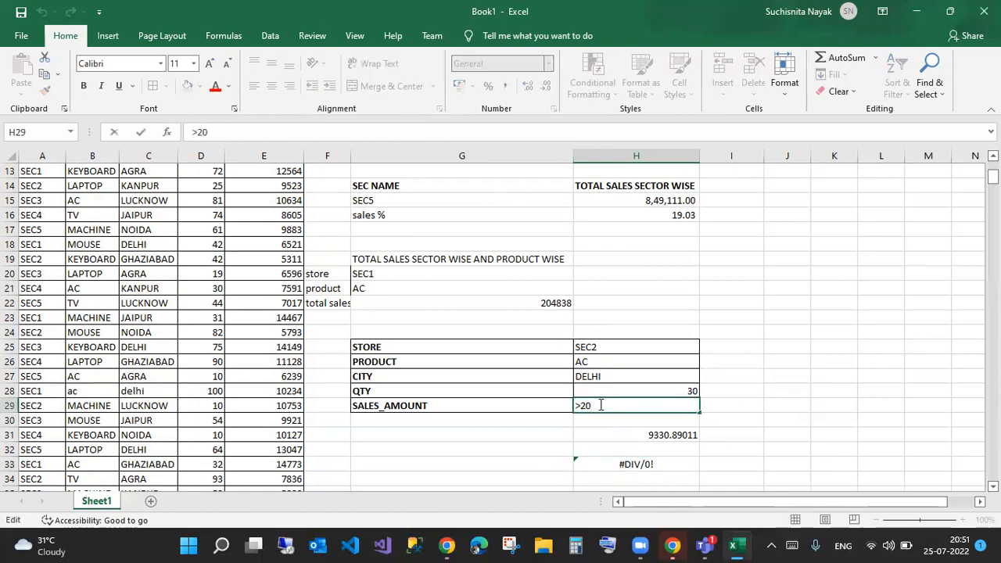
key("Return")
key("Up")
key("ctrl+z")
- Set the QTY criterion in H28 to >20, so SALES_AMOUNT shows 26640 and H33 shows 8880
left_click(692, 391)
type(">20")
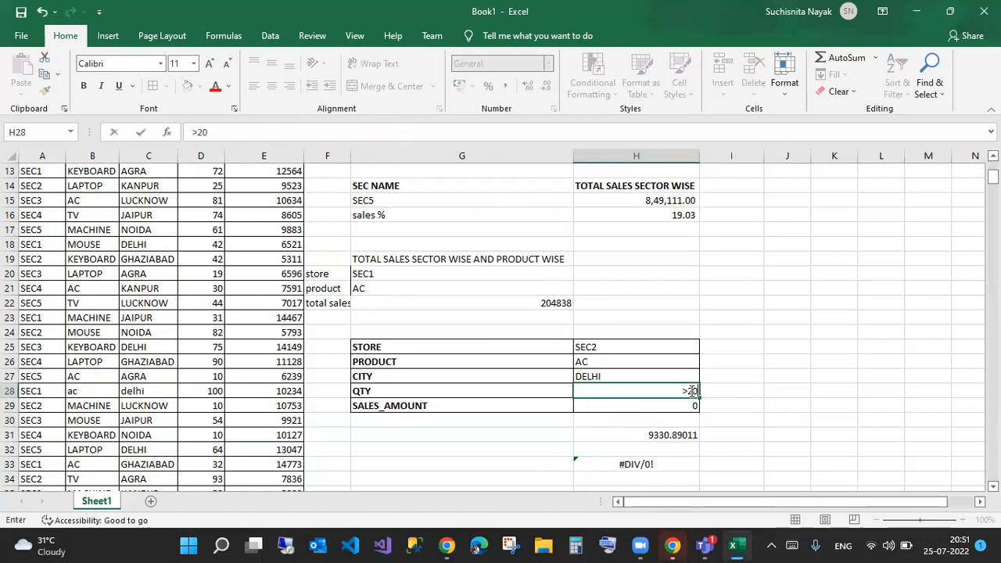
key("Return")
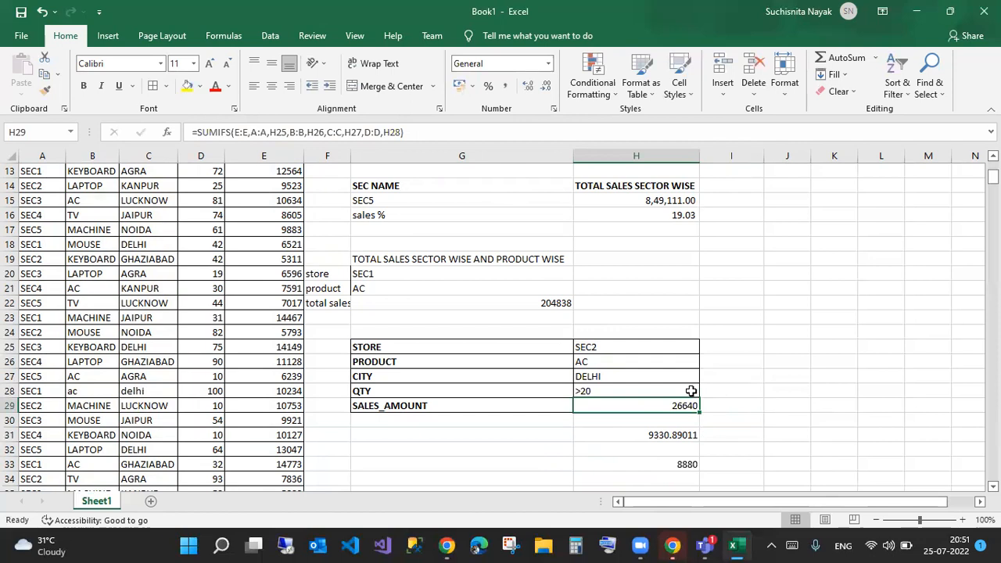
scroll(547, 390, "down", 4)
- Enter a COUNTIFS on column A for sec1 in G37, deleting the stray 'cou' text
left_click(442, 347)
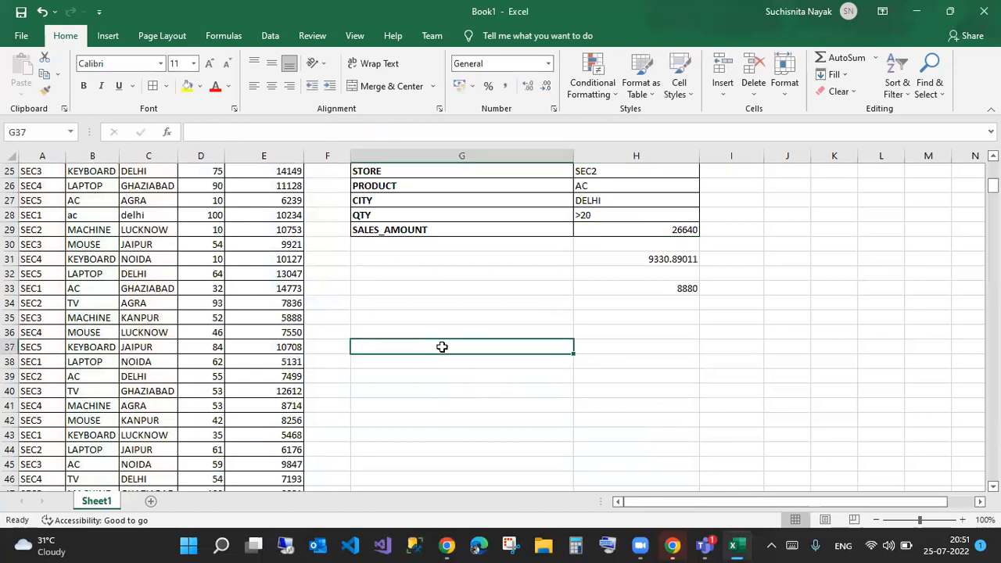
type("=cou countifs")
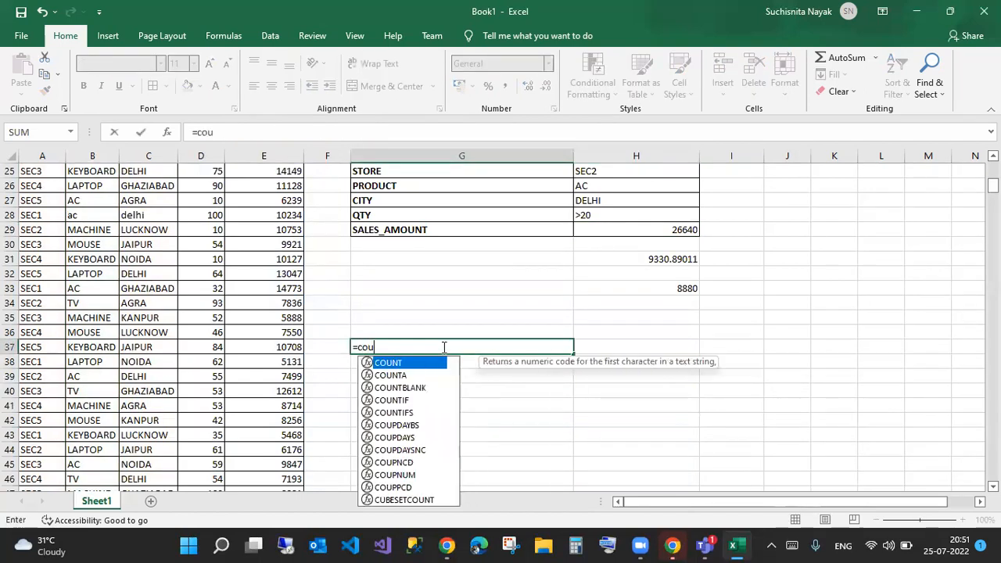
key("Tab")
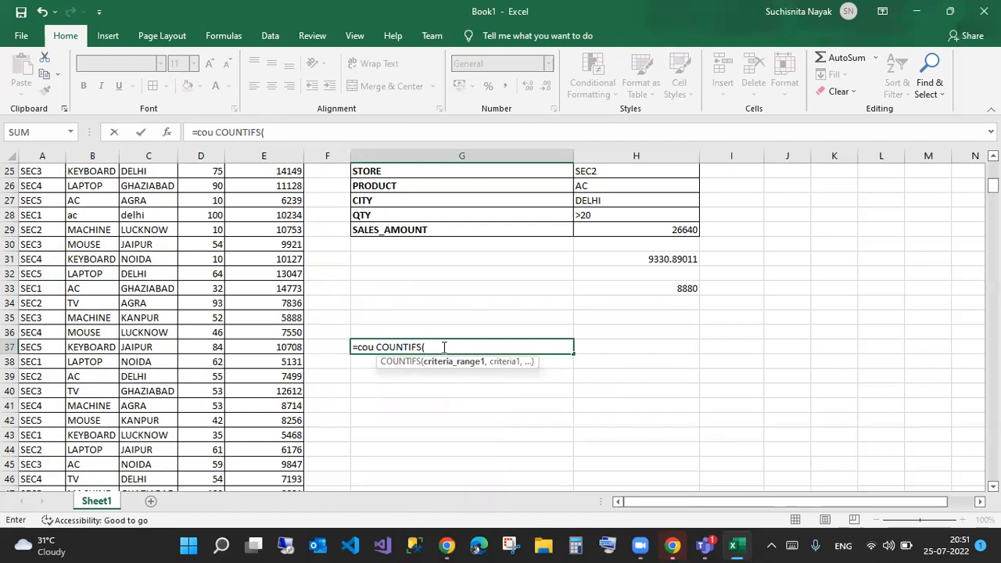
type("e")
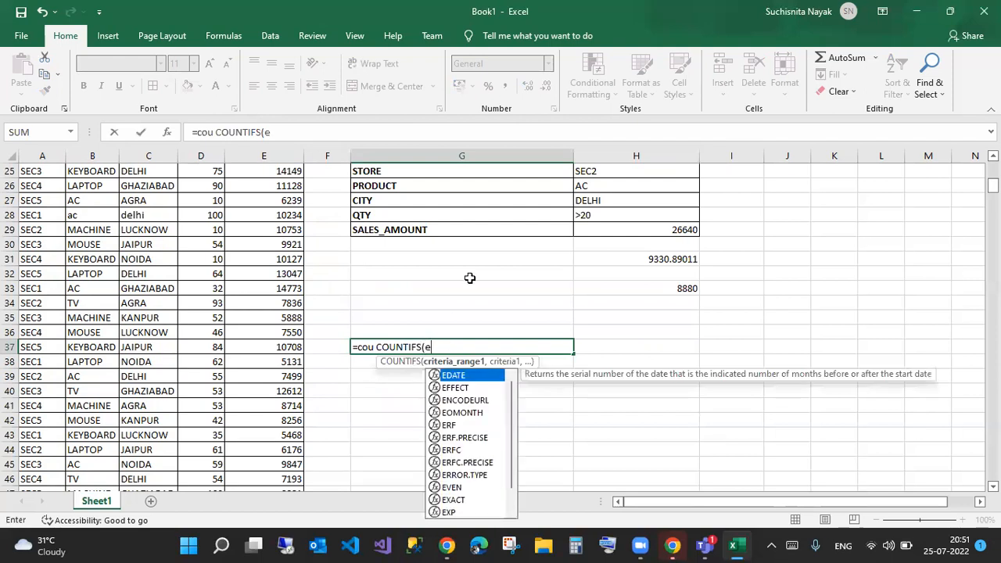
type(":e,")
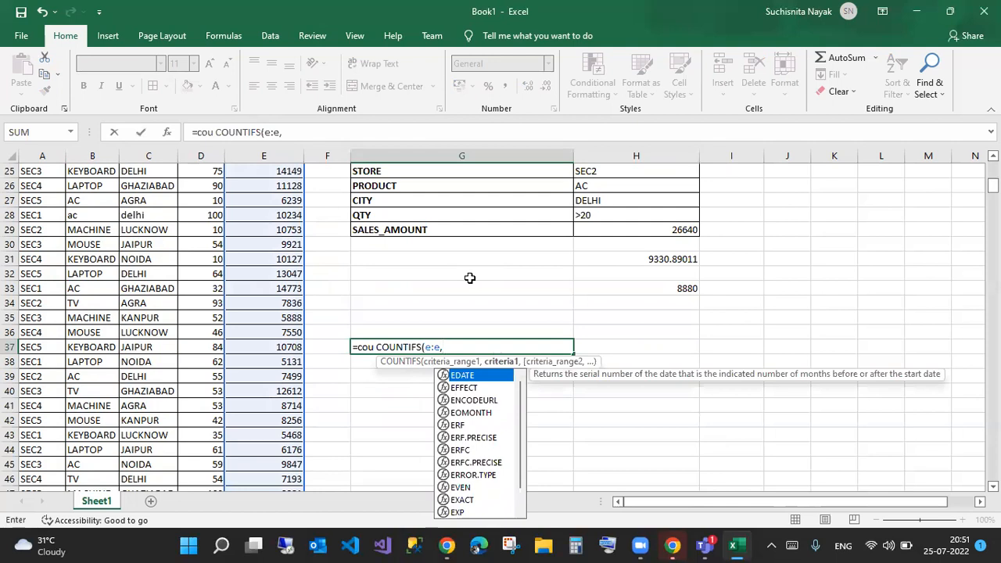
key("BackSpace")
key("BackSpace")
key("BackSpace")
key("BackSpace")
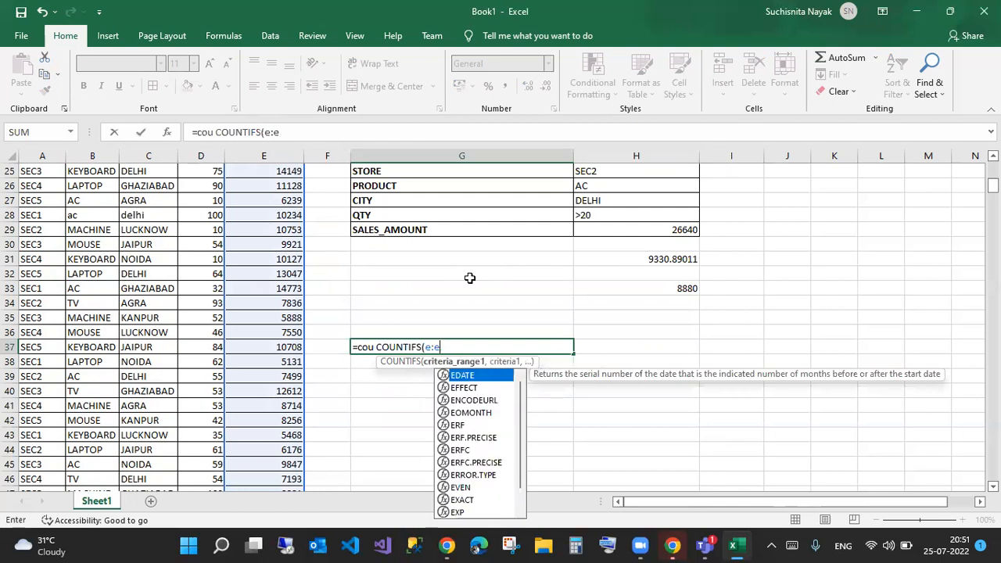
type("a")
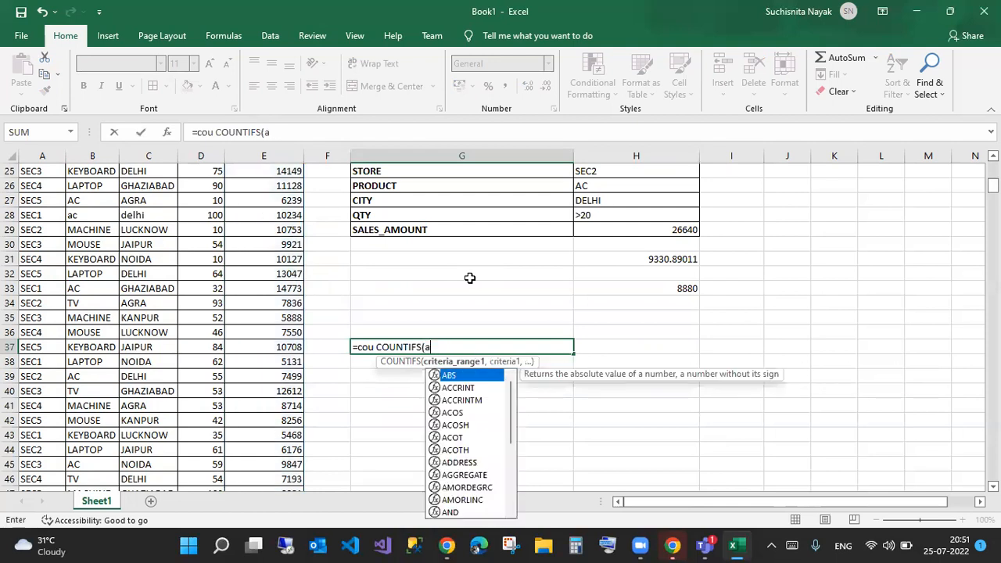
type(":a,sec1")
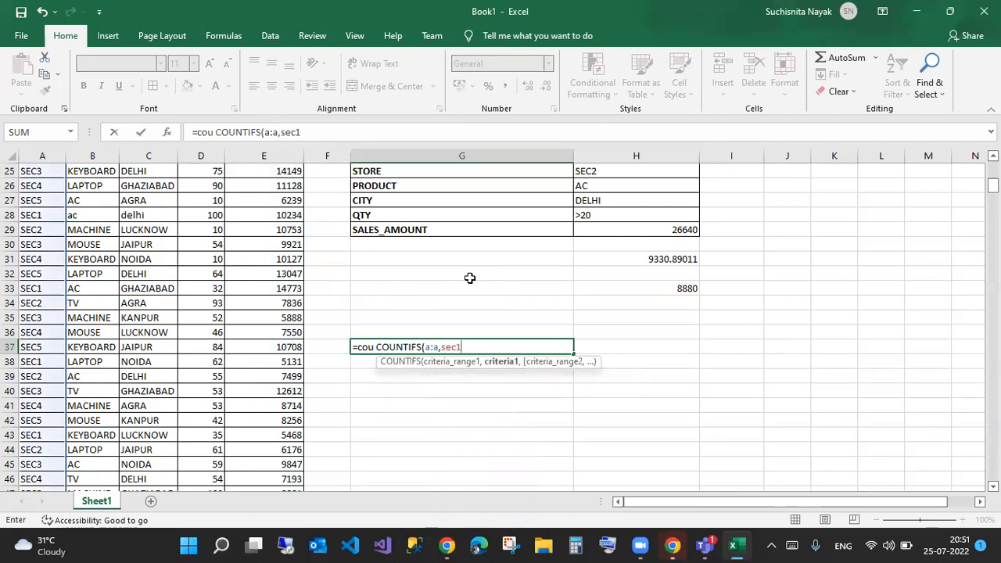
key("Return")
key("Return")
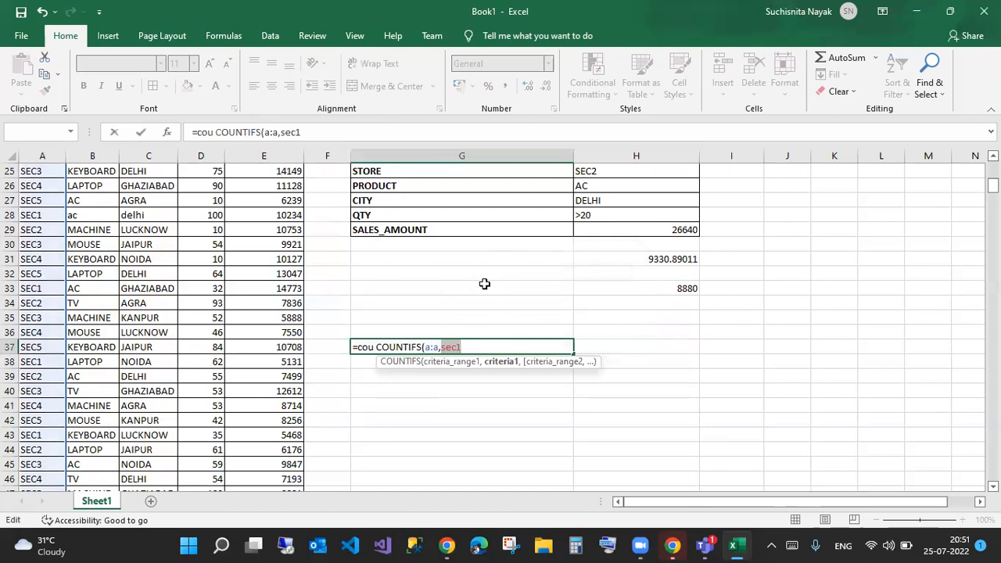
left_click(374, 346)
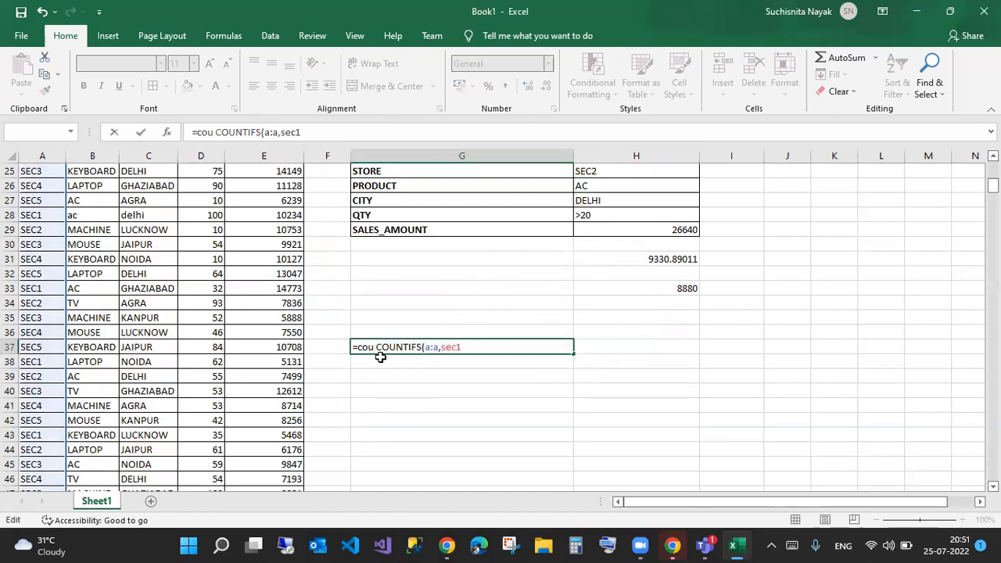
key("BackSpace")
key("BackSpace")
key("BackSpace")
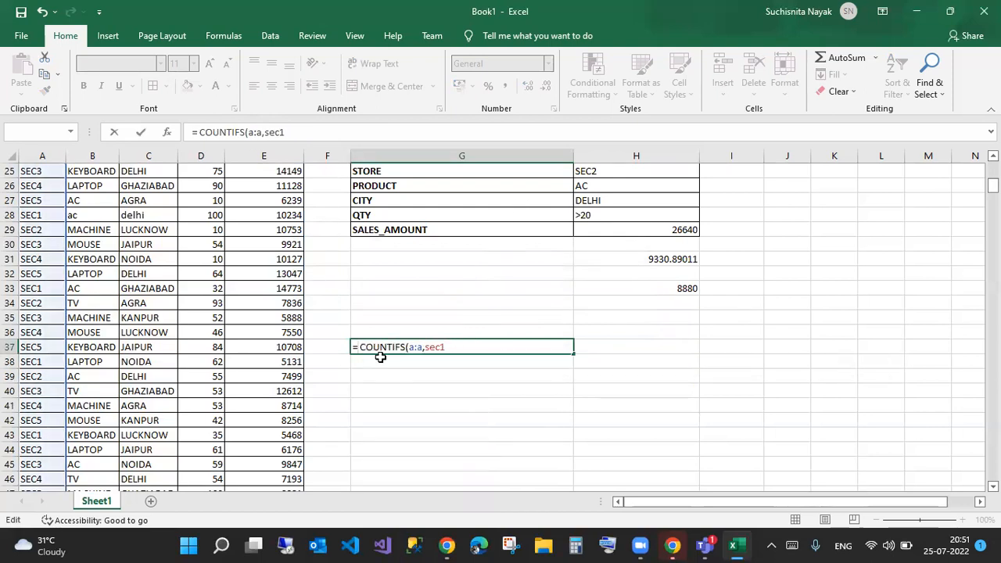
key("Return")
key("Up")
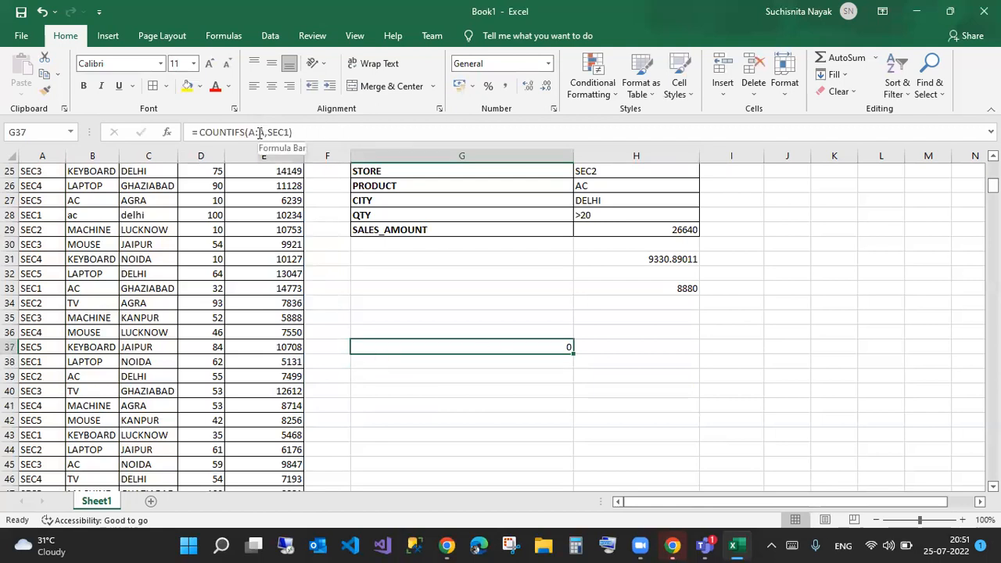
- Wrap the sec1 criterion in quotes so G37 counts 92
scroll(93, 194, "up", 1)
scroll(93, 195, "up", 5)
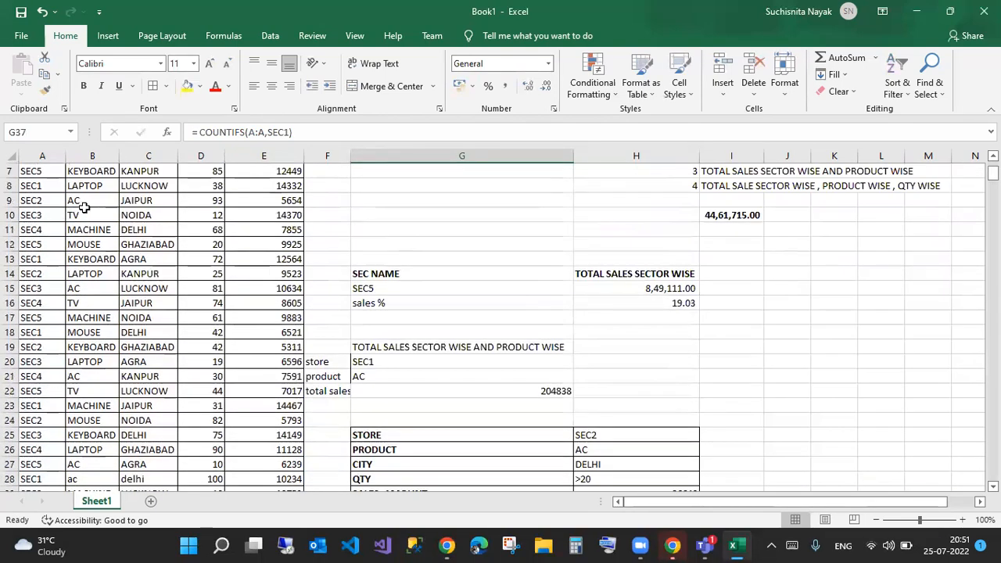
scroll(462, 369, "down", 4)
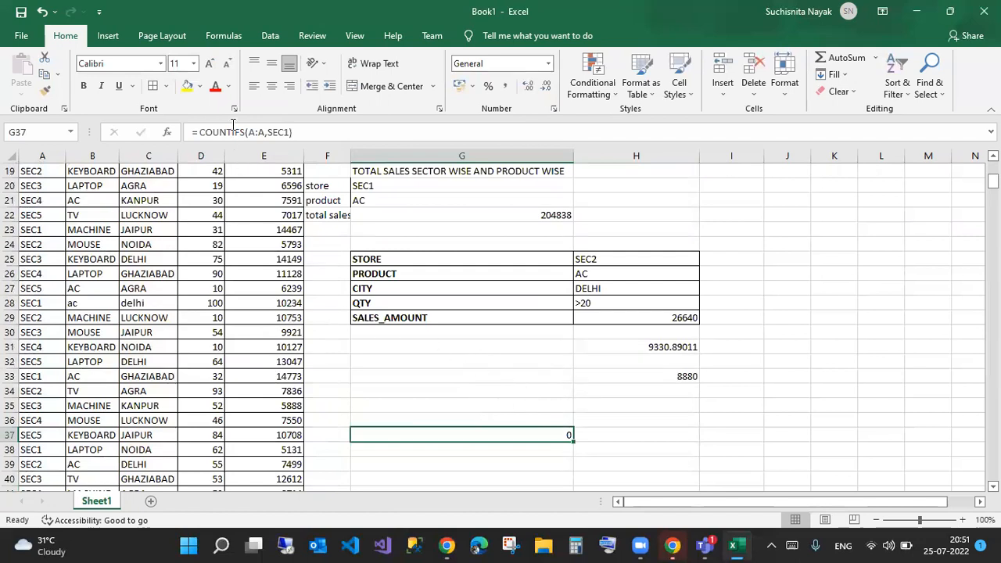
double_click(280, 132)
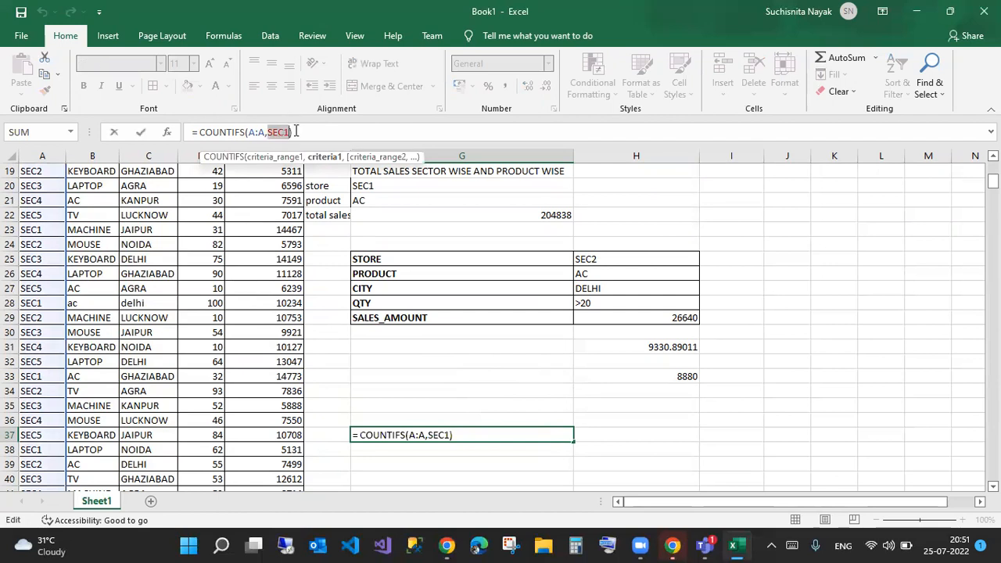
type("\"sec1")
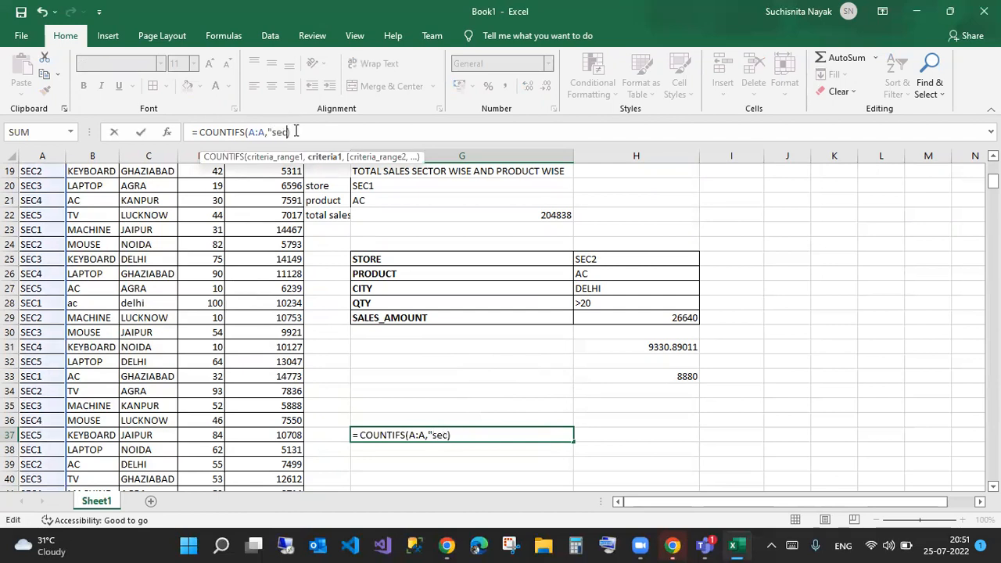
type("\"")
key("Return")
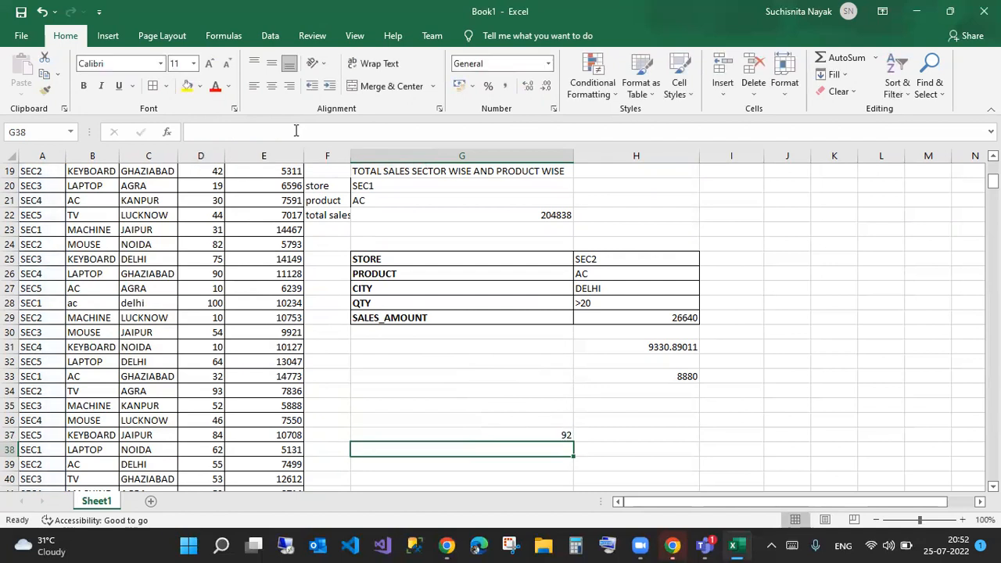
- Enter a COUNTIFS in G38 against the H25 store and pick SEC3 as the store
type("=count")
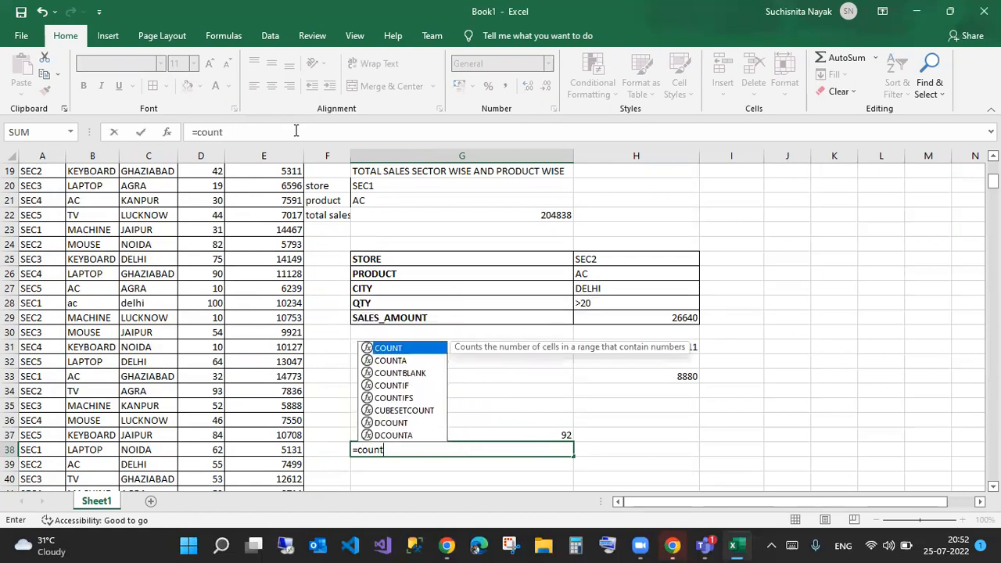
key("Down")
key("Down")
key("Down")
key("Down")
key("Tab")
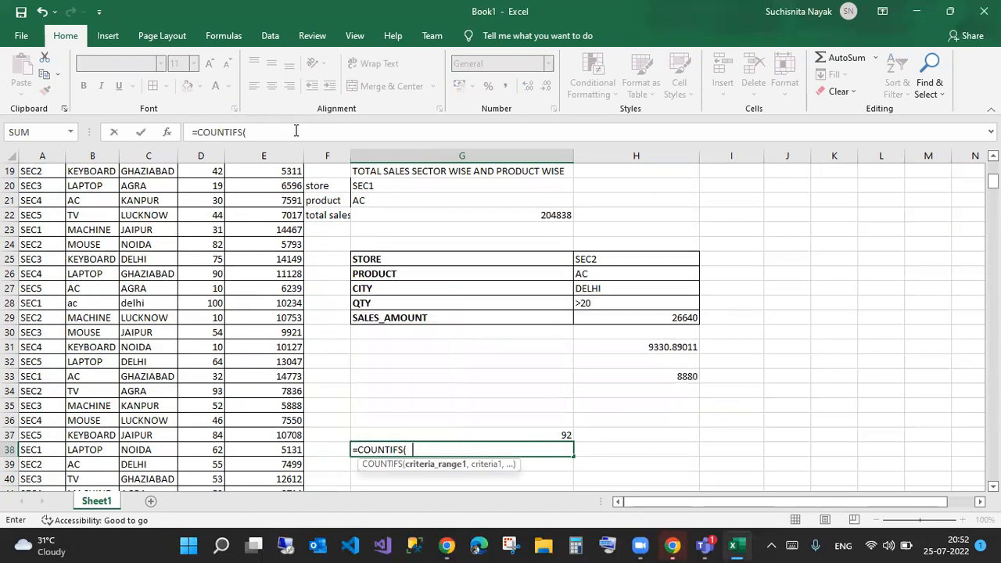
type("e:e,")
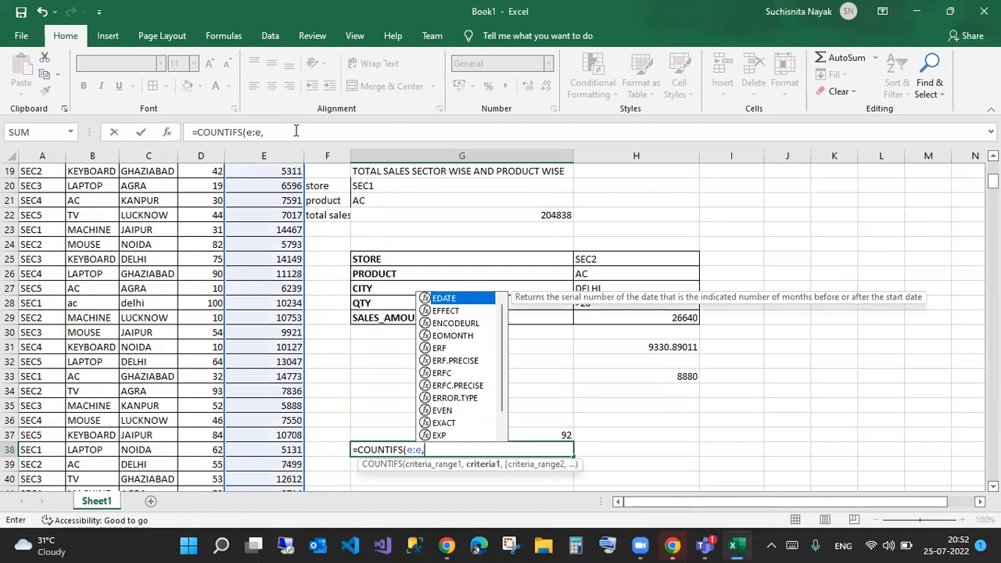
left_click(600, 259)
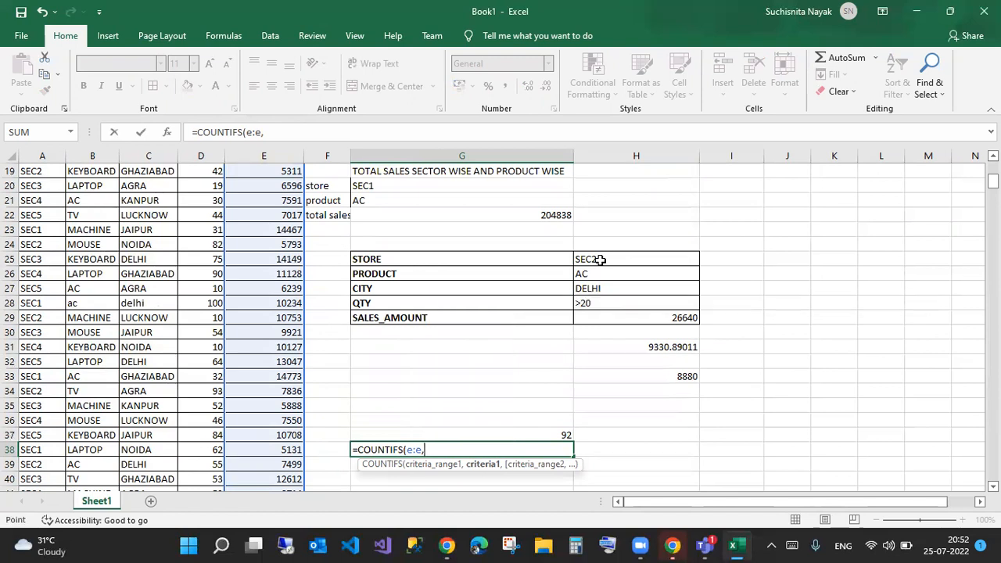
key("Return")
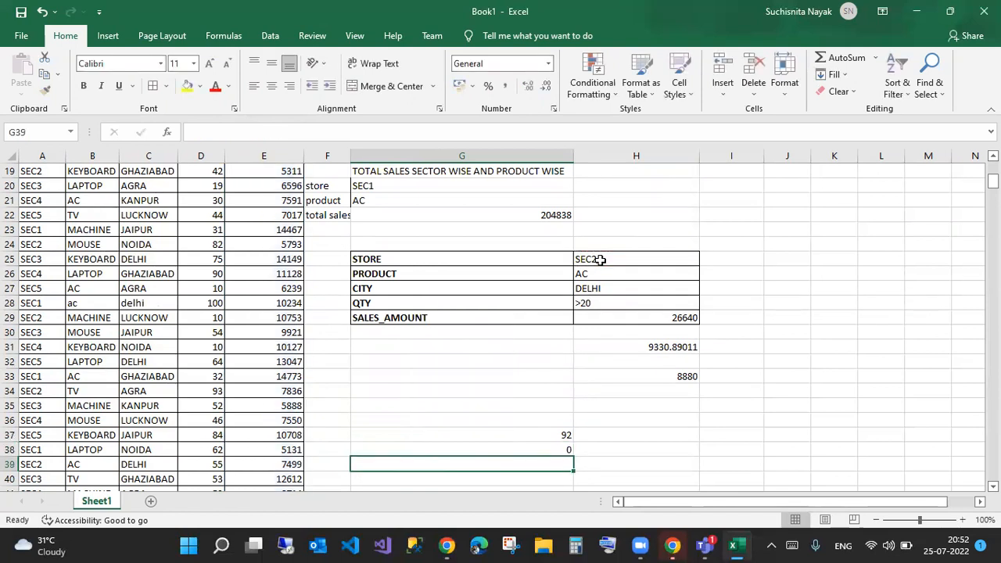
left_click(600, 259)
left_click(705, 259)
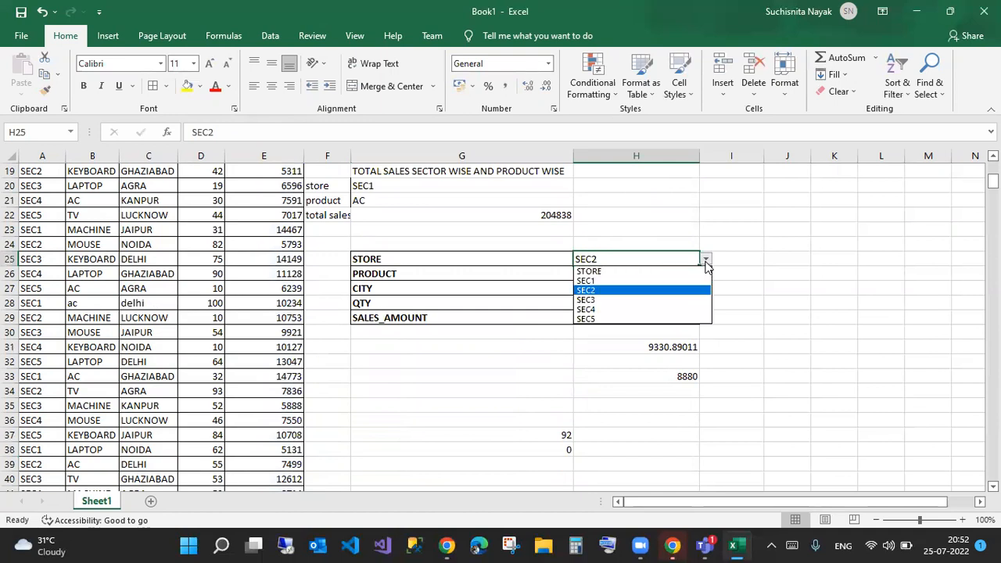
left_click(610, 300)
- Change G38's count range from E:E to A:A and fix its parenthesis, returning 91
left_click(540, 449)
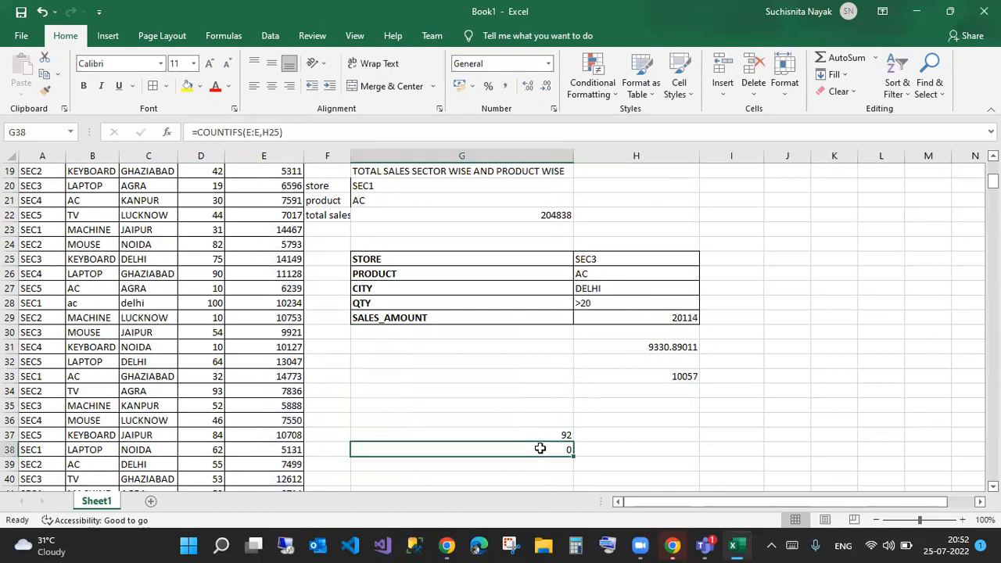
left_click_drag(261, 132, 244, 131)
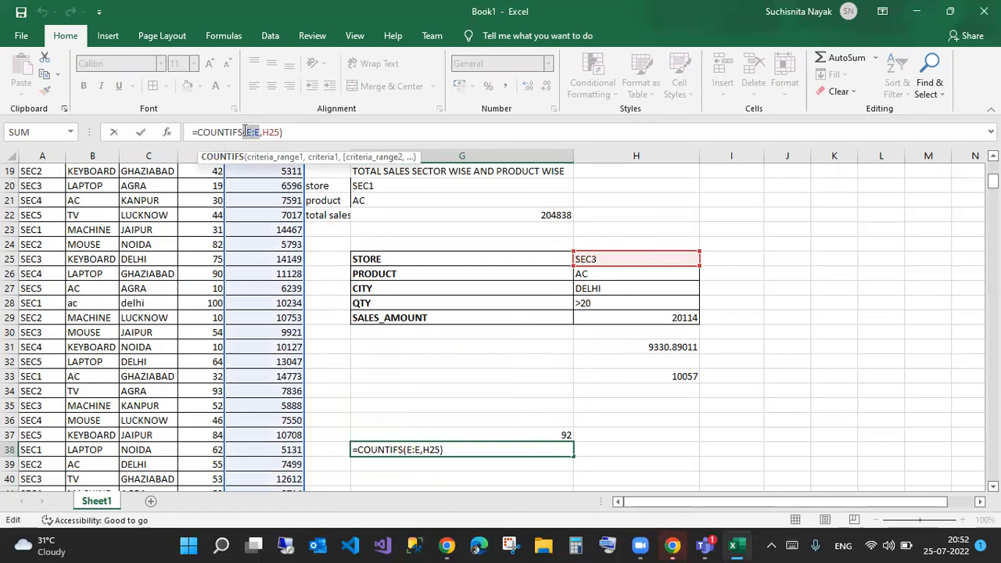
type("a:a")
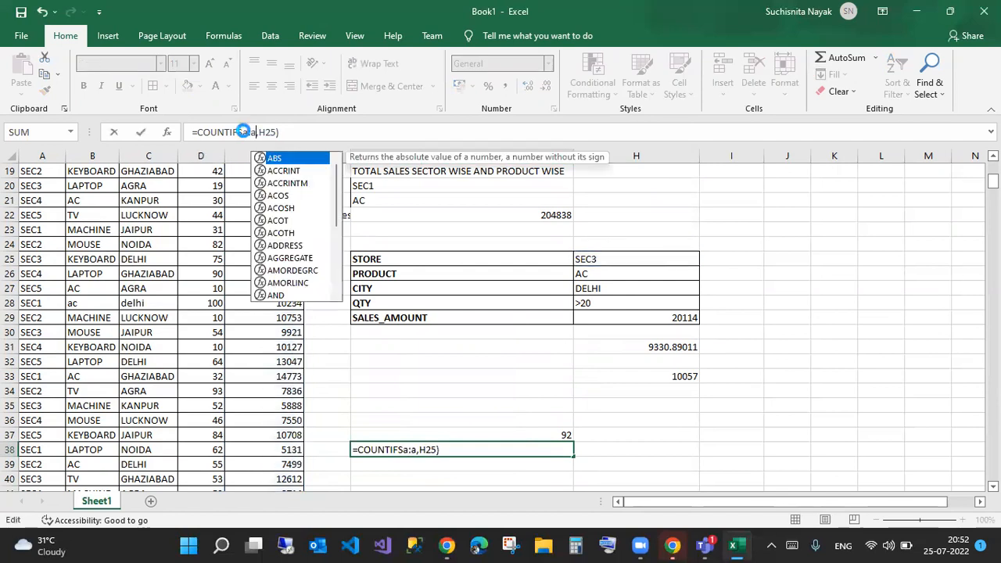
key("Return")
key("Return")
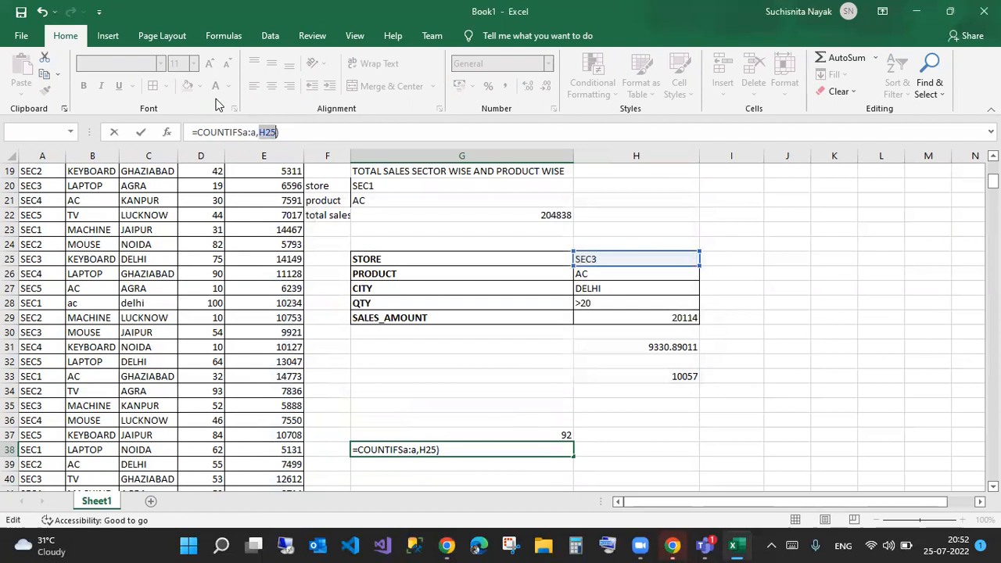
left_click(245, 132)
type("(")
key("Return")
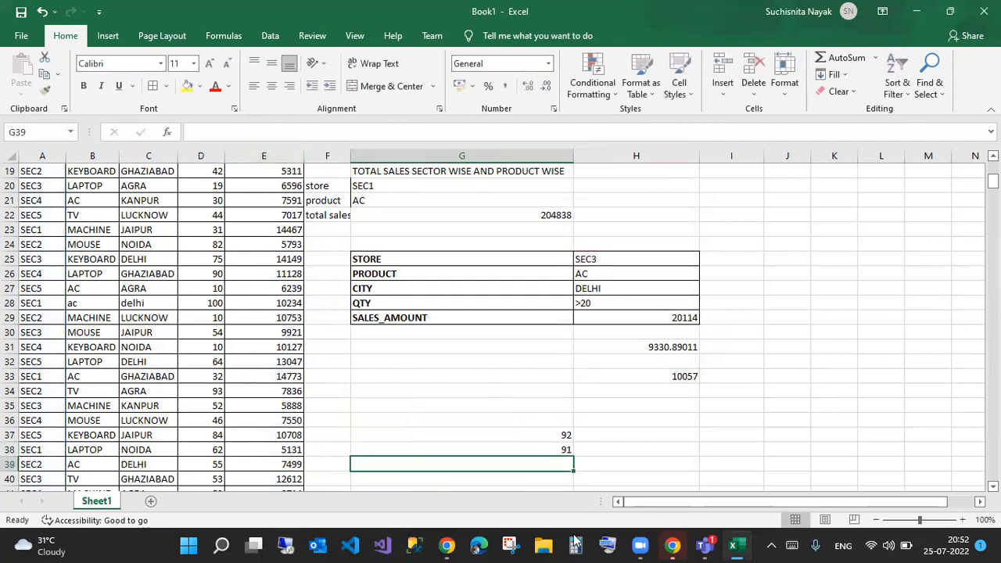
left_click(543, 448)
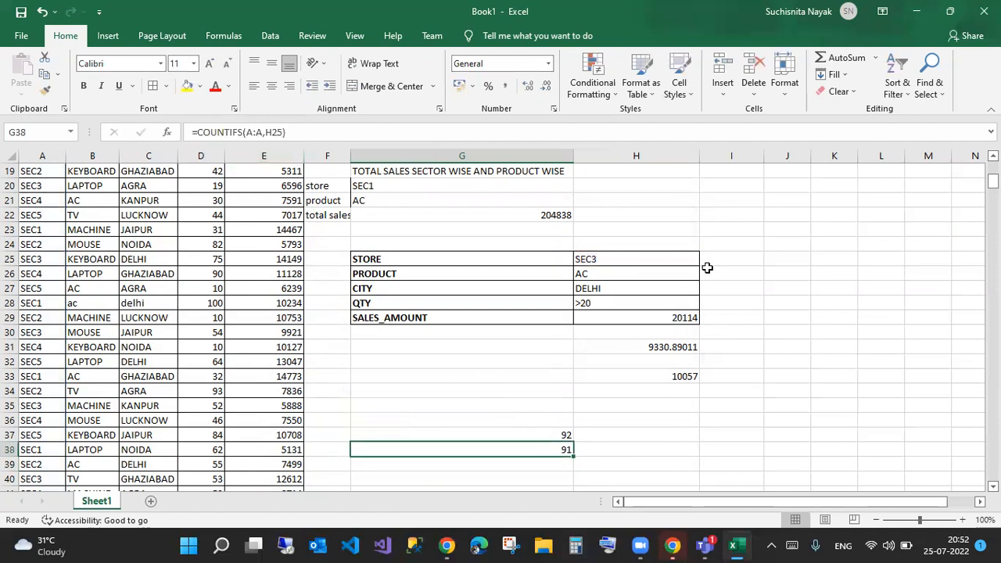
- Switch the STORE criterion in H25 to SEC4, so SALES_AMOUNT shows 21285
left_click(682, 259)
left_click(705, 259)
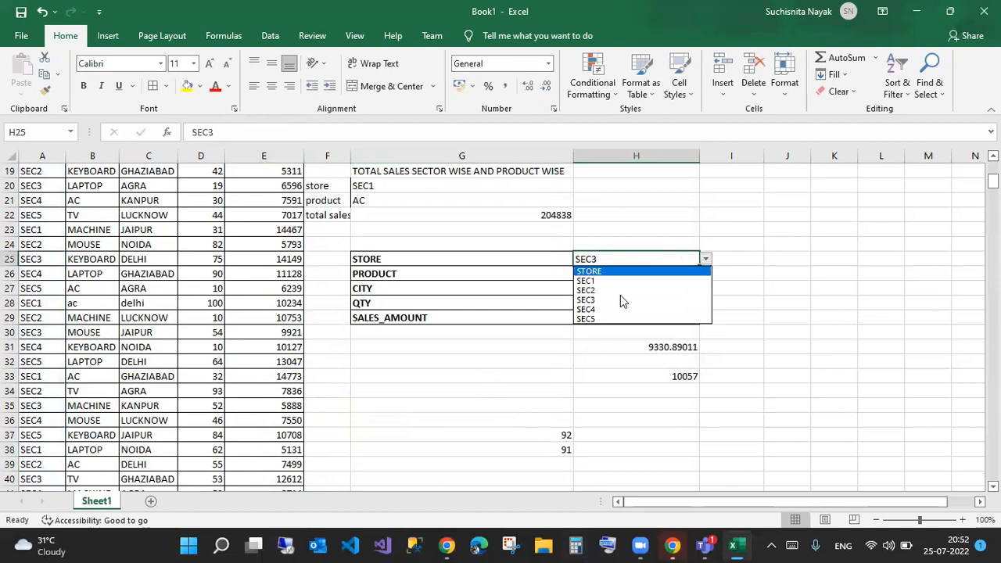
left_click(599, 309)
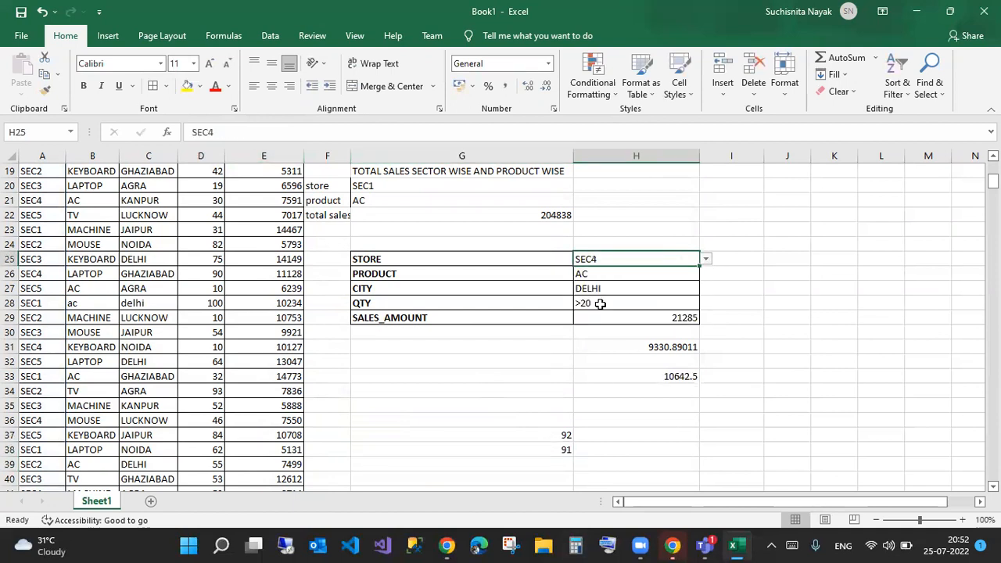
- Review the G38 COUNTIFS references and recommit it unchanged, showing 91
left_click(549, 451)
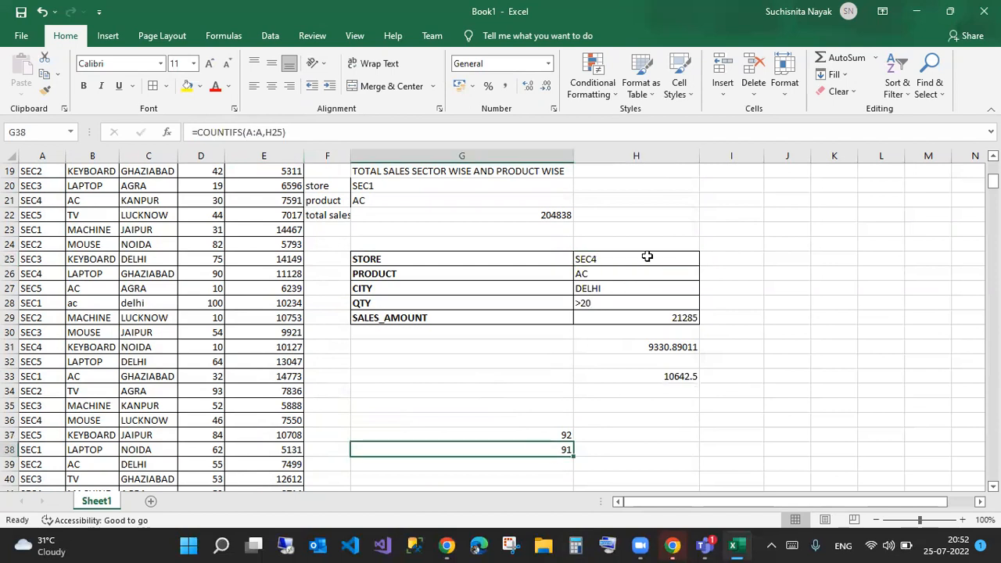
double_click(559, 447)
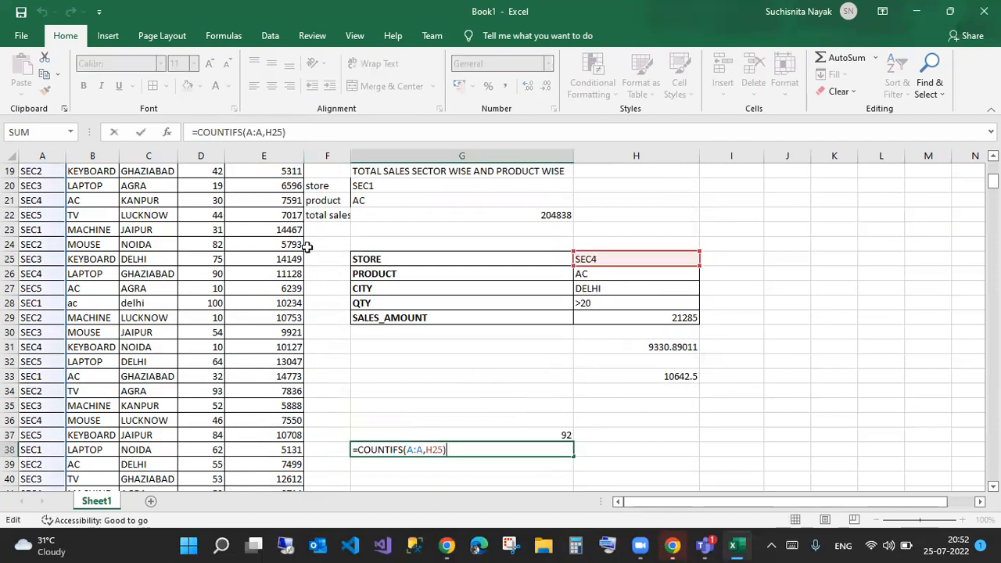
left_click_drag(247, 159, 293, 364)
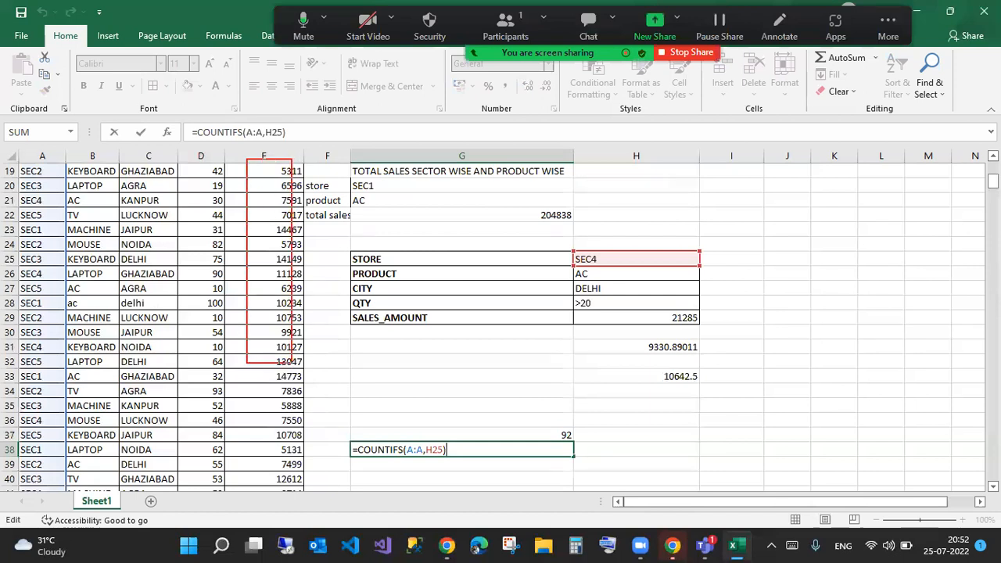
left_click_drag(271, 142, 448, 136)
left_click_drag(510, 137, 604, 136)
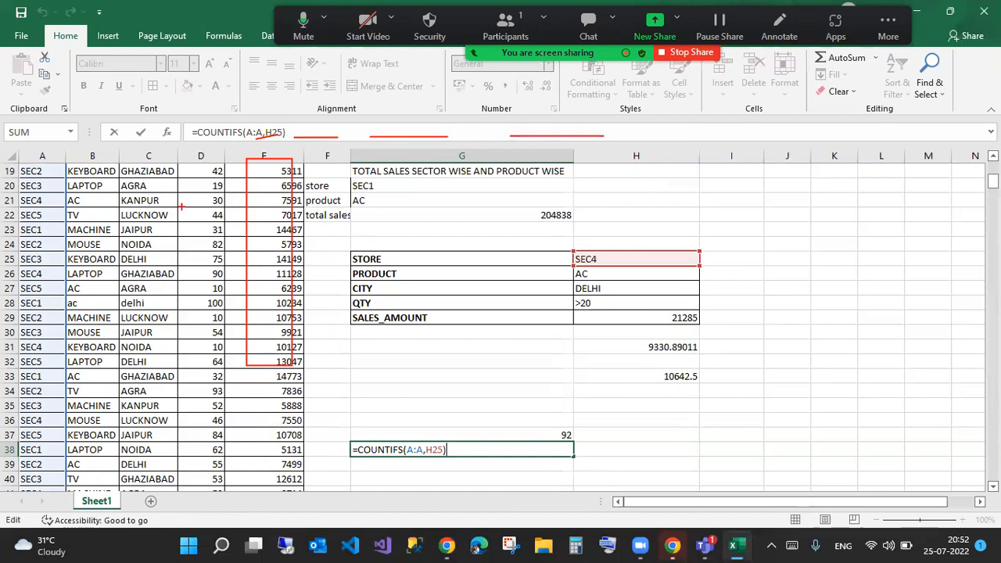
key("Escape")
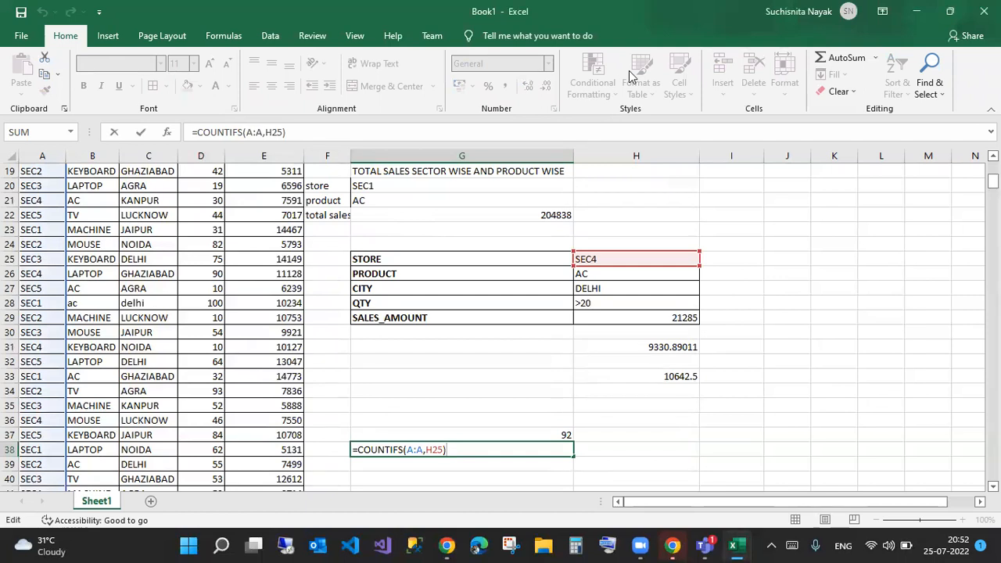
key("Return")
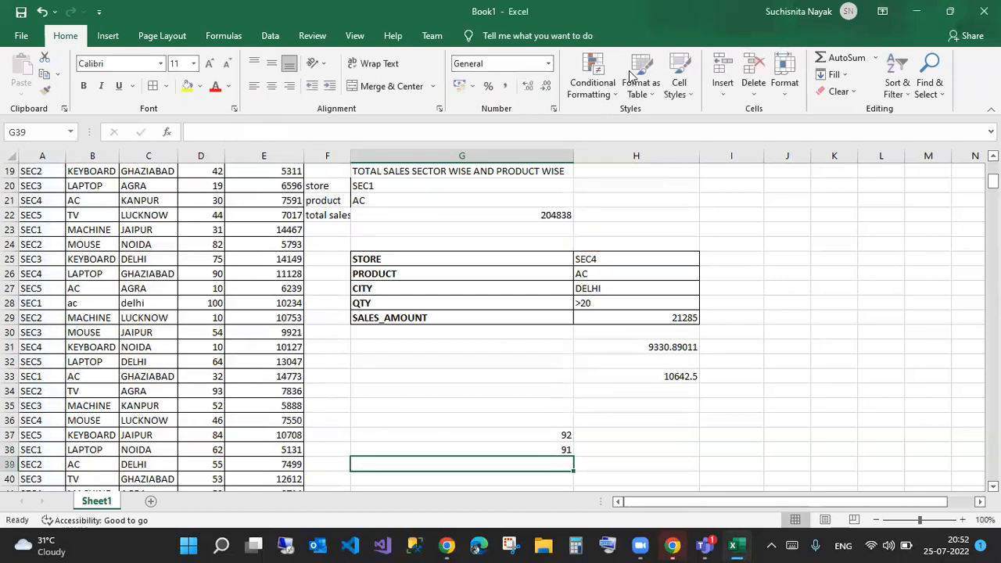